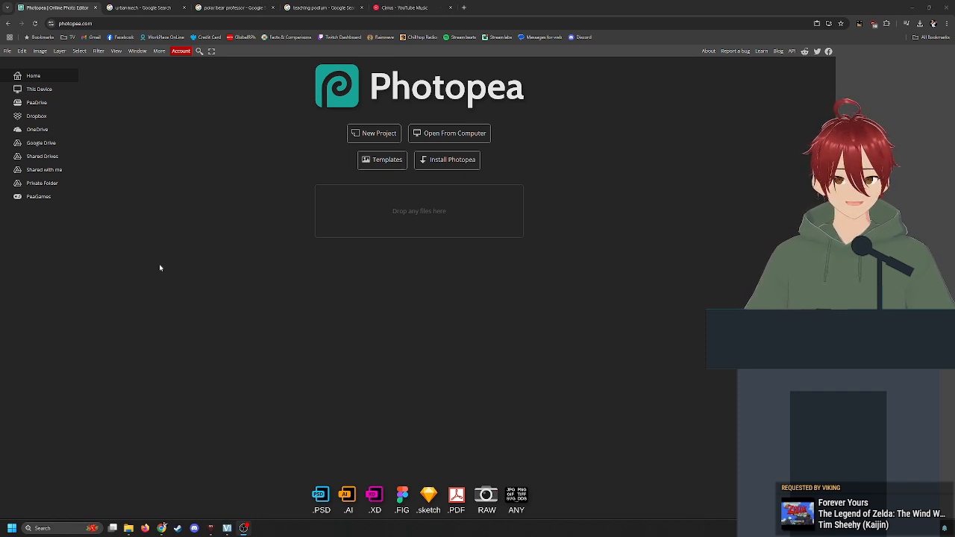
Look over the urbanmech and polar bear professor image results, and return to the Photopea tab
click(138, 9)
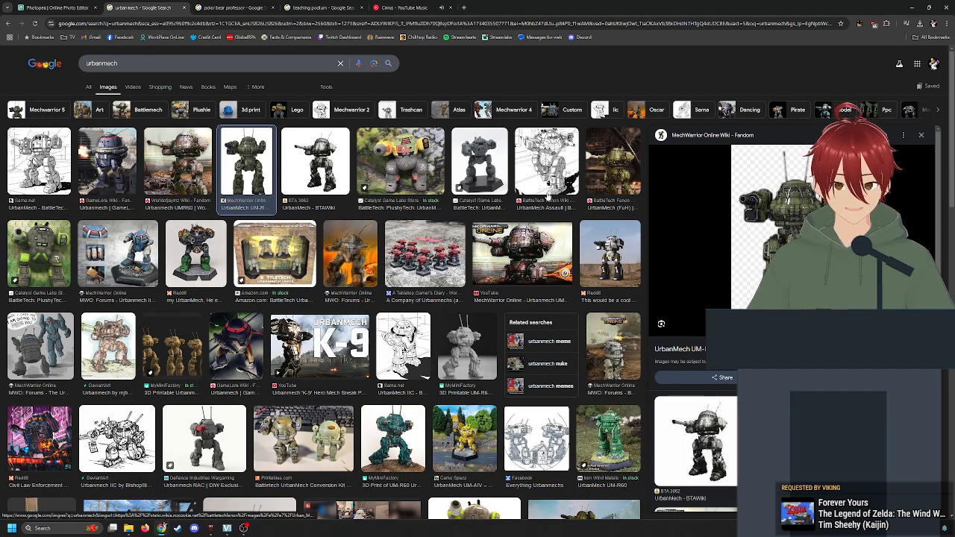
click(226, 10)
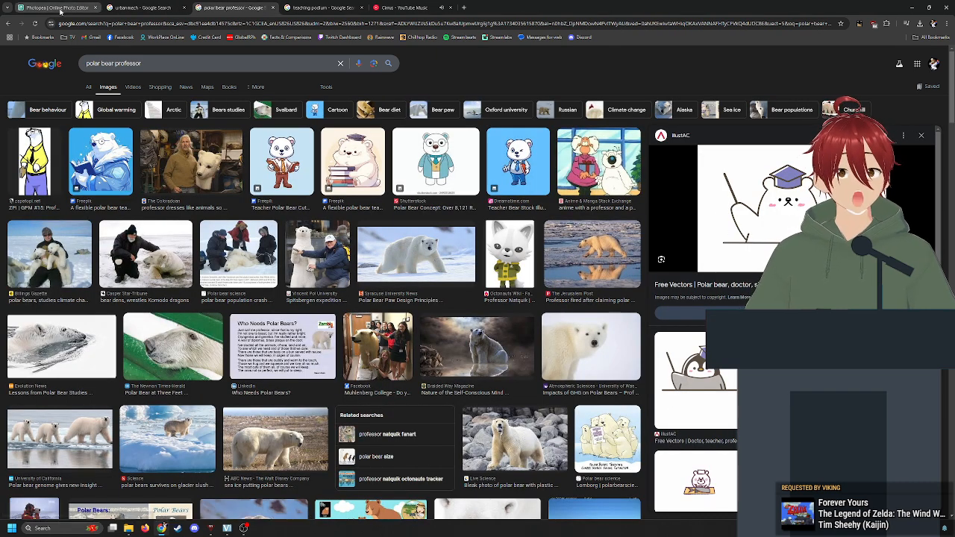
click(58, 8)
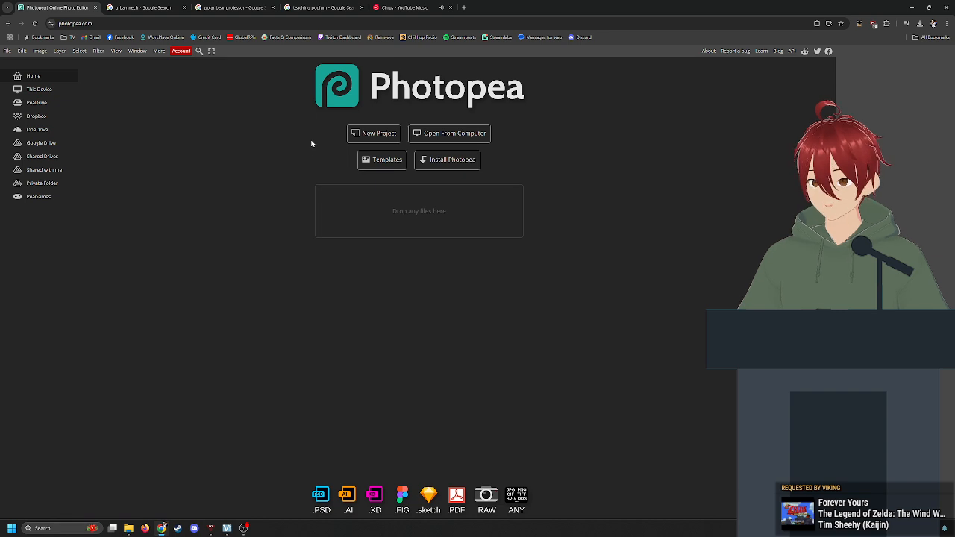
Create a new 1000 by 1000 pixel project with a transparent background
click(356, 139)
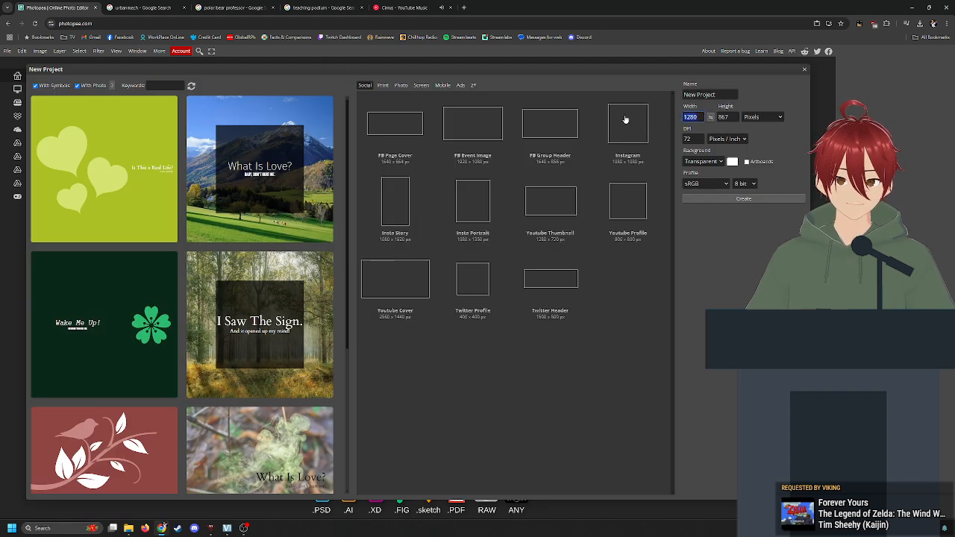
text(1000)
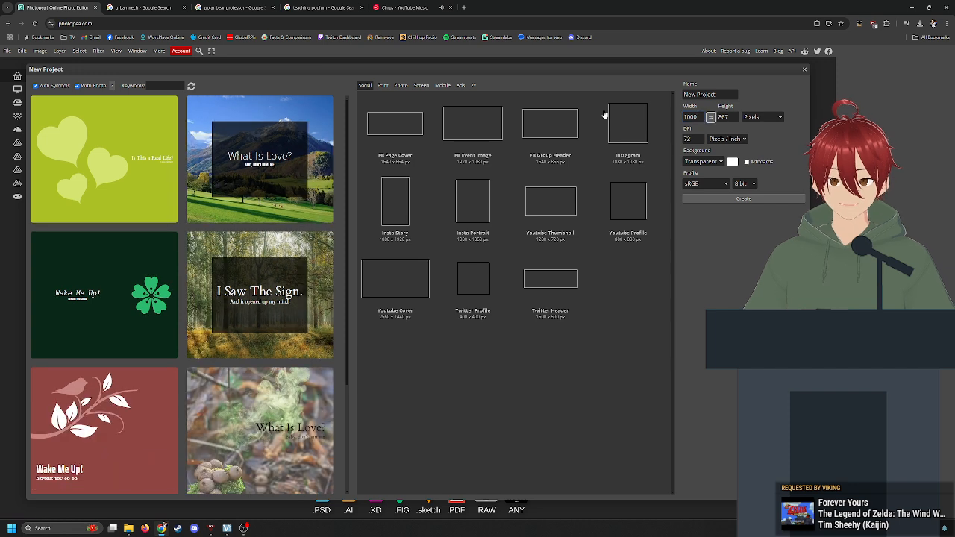
key(Tab)
text(1)
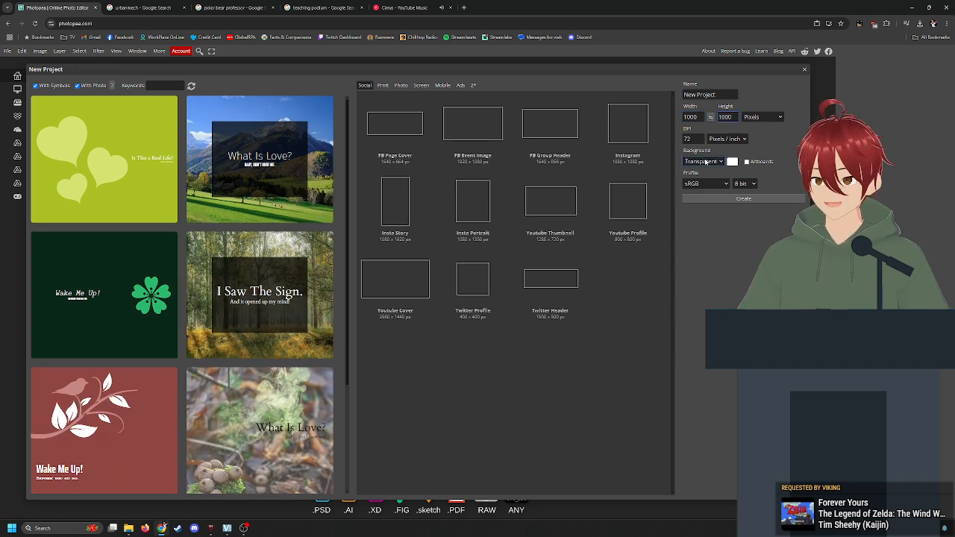
click(724, 198)
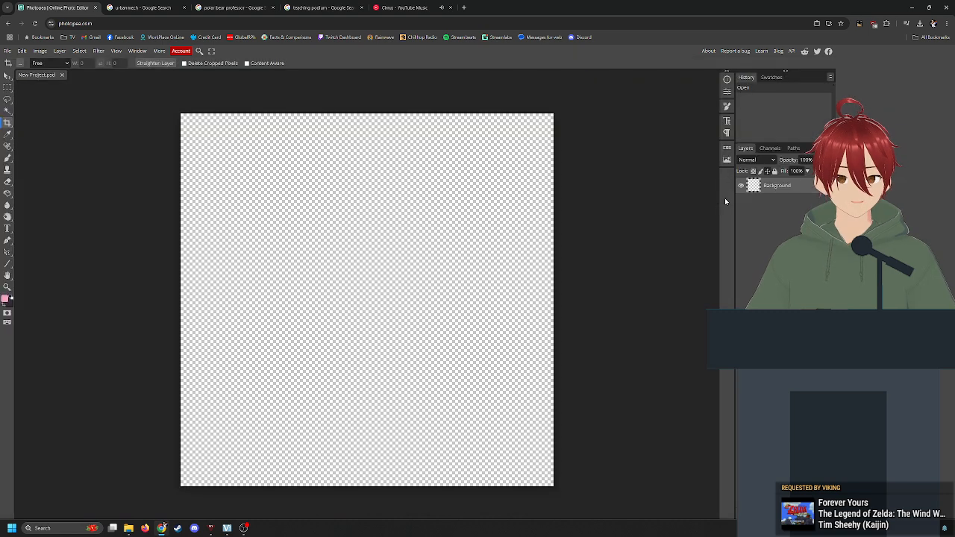
Copy the green UrbanMech picture from the urbanmech image results and return to the Photopea project
click(145, 7)
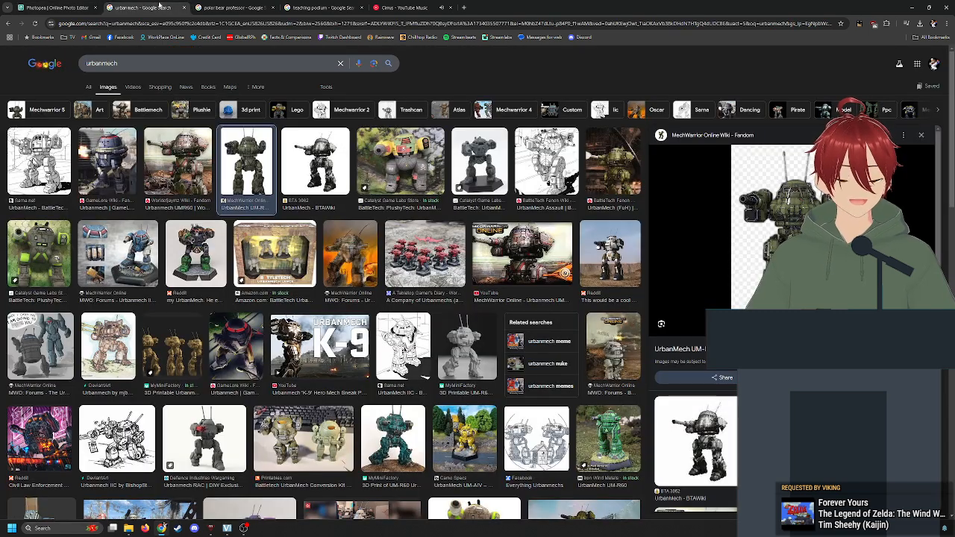
right_click(752, 198)
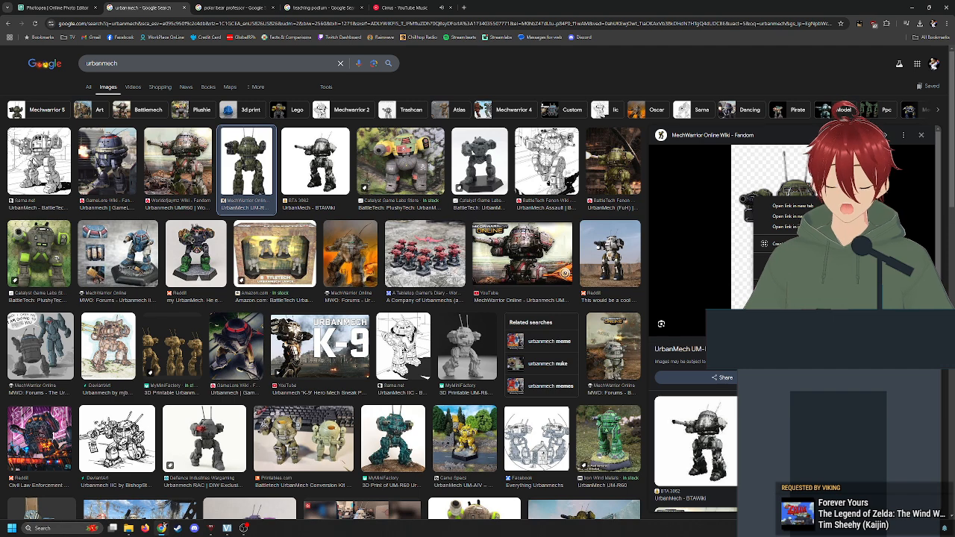
click(788, 302)
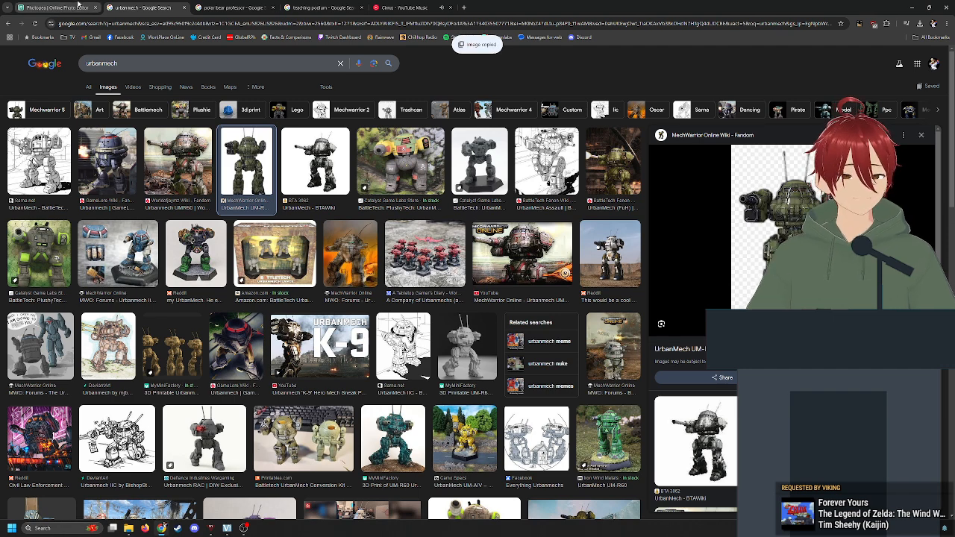
click(80, 5)
key(ctrl+v)
click(327, 186)
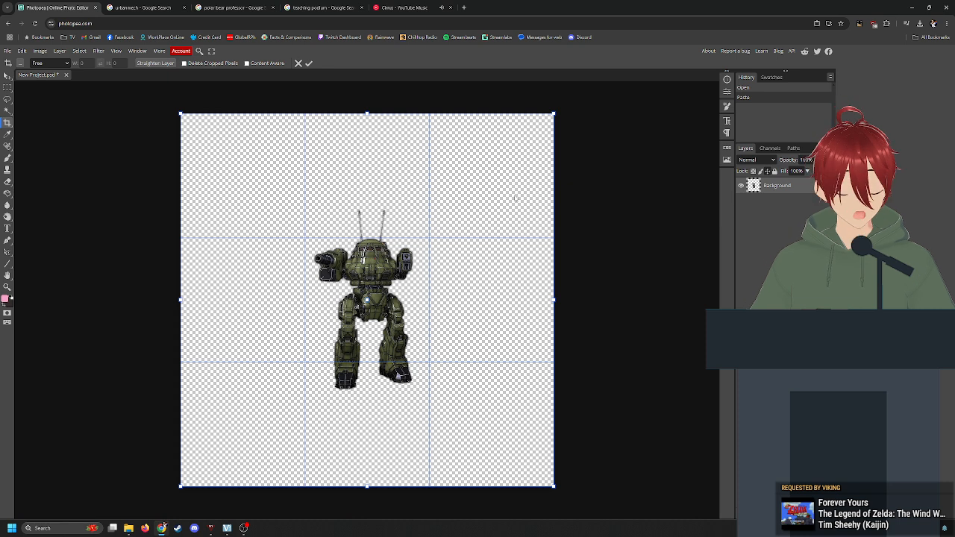
key(ctrl+z)
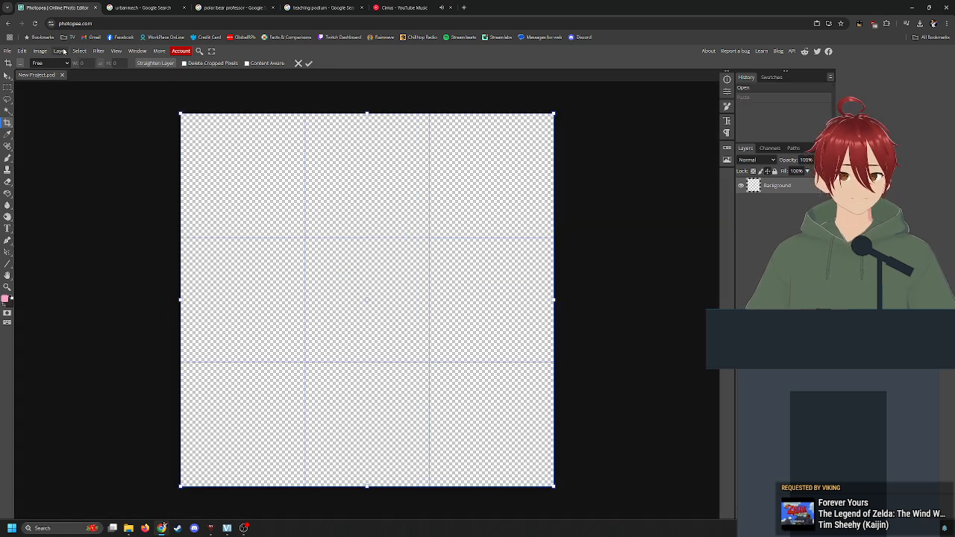
Add a new layer and paste the copied UrbanMech picture onto it, leaving crop mode without cropping
click(63, 50)
mouse_move(90, 62)
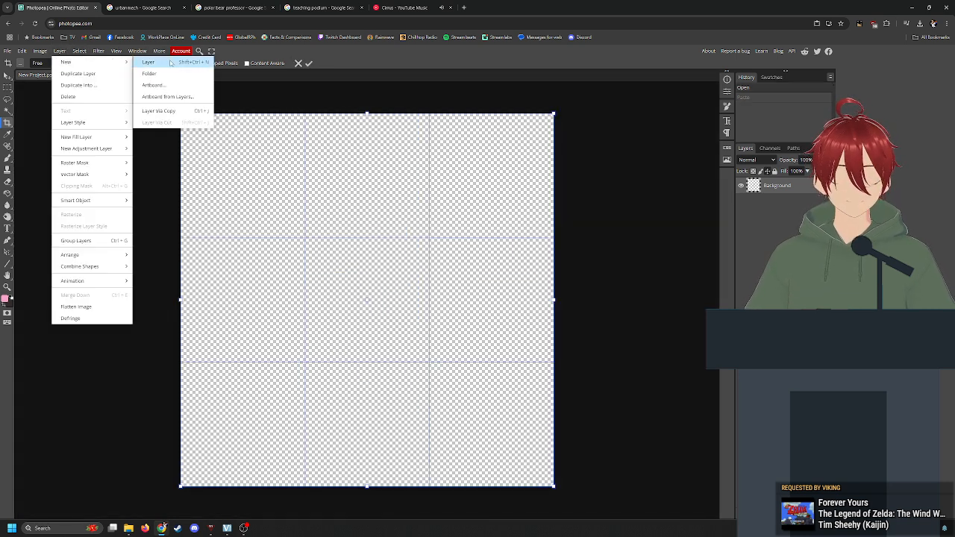
click(149, 62)
key(ctrl+v)
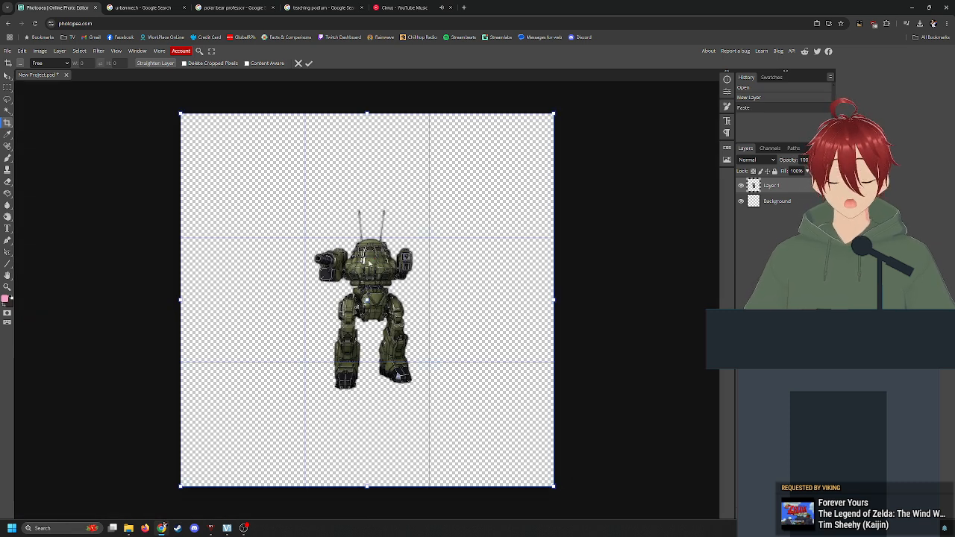
key(Escape)
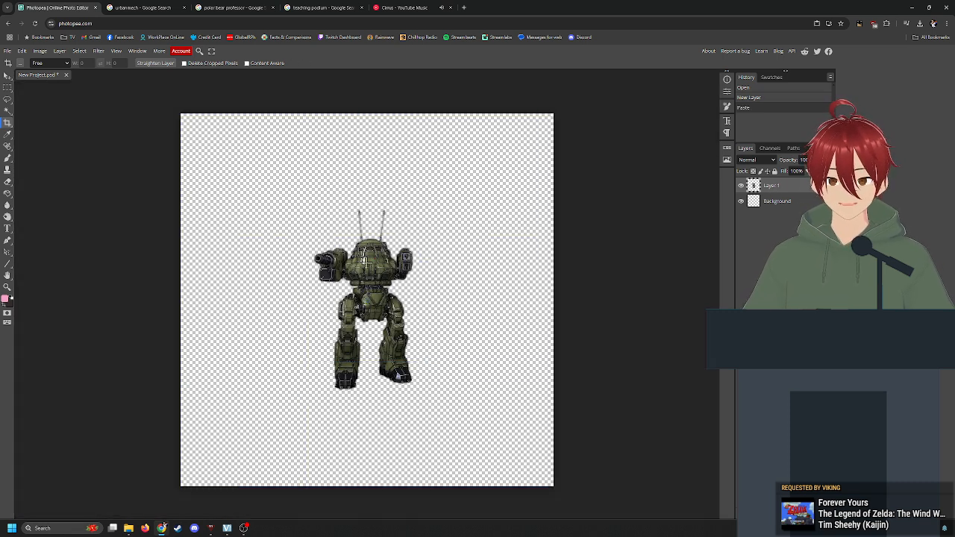
Enlarge the mech proportionally to about 191% and centre it horizontally, with its feet near the canvas's lower edge
click(7, 78)
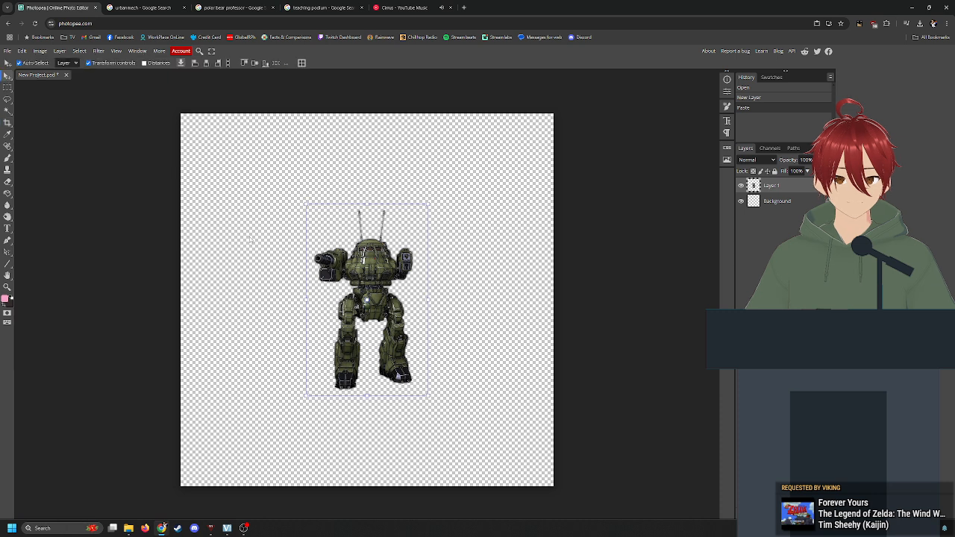
drag(306, 202, 220, 132)
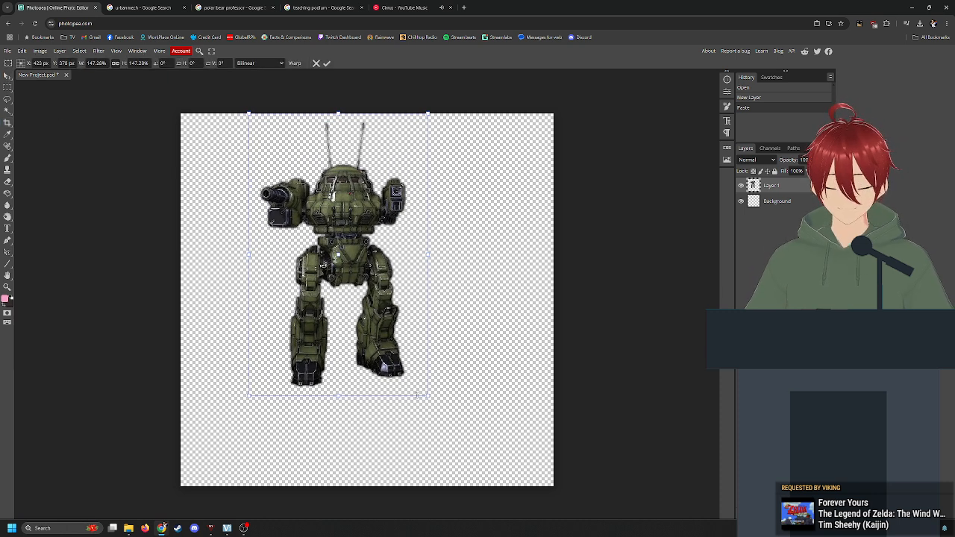
drag(427, 396, 492, 497)
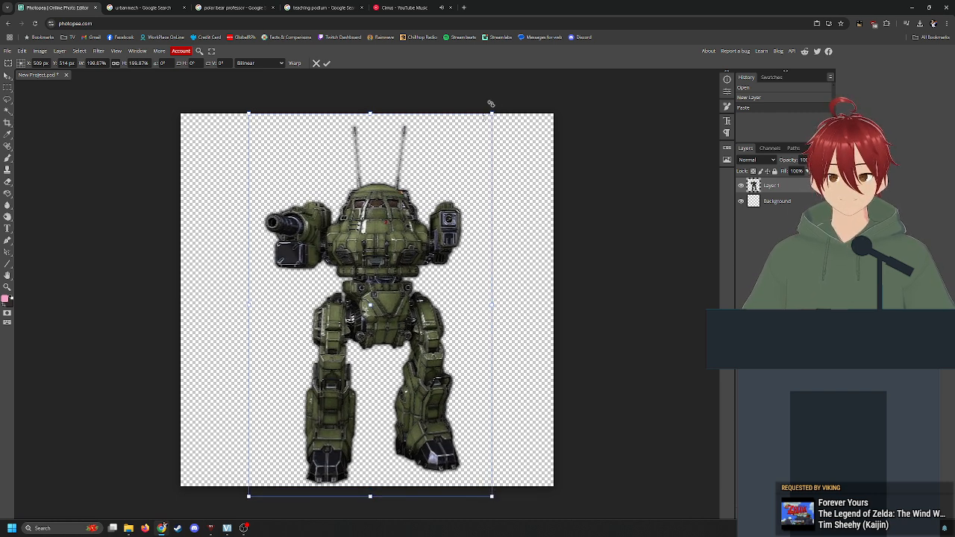
drag(492, 111, 481, 132)
drag(364, 263, 371, 263)
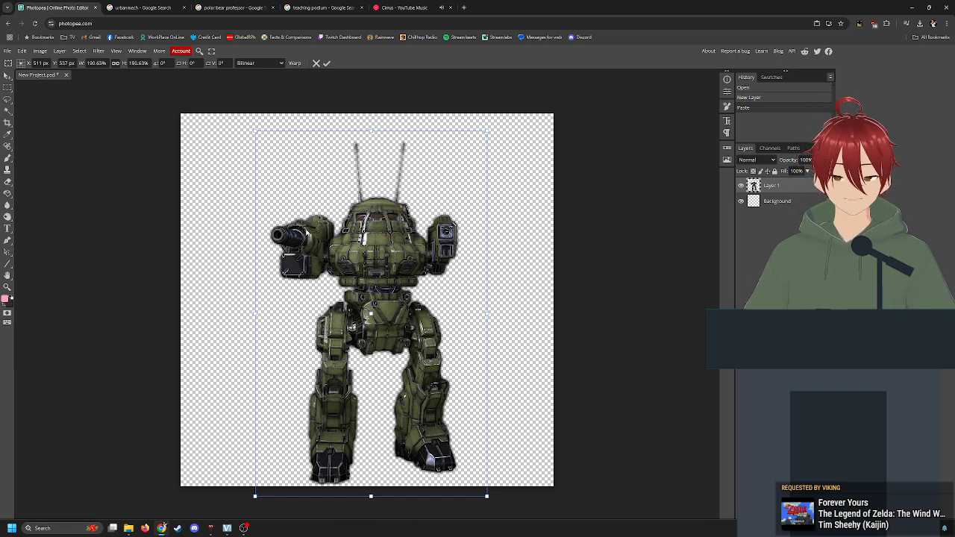
Inspect the enlarged mech up close and check the avatar image slots in veadotube mini
scroll(369, 291, up, 5)
scroll(299, 231, up, 3)
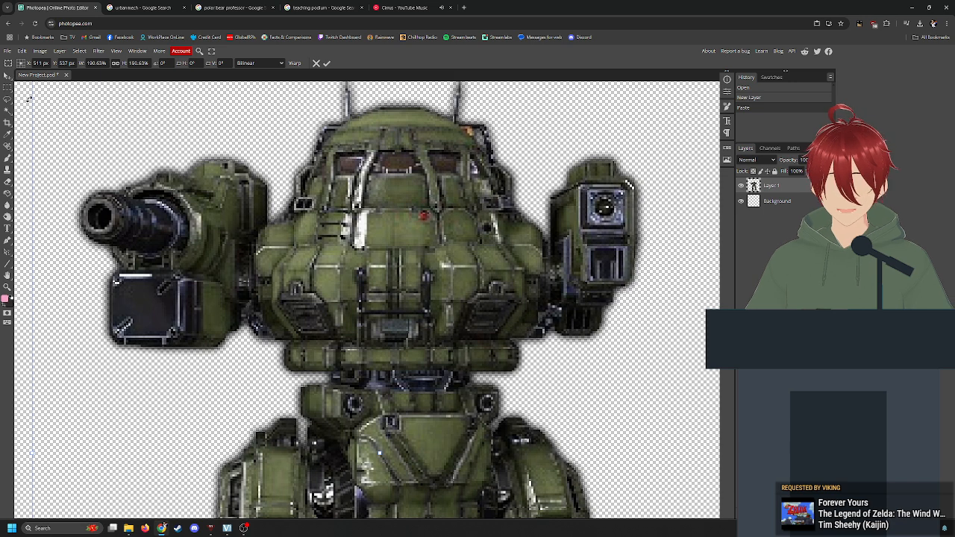
key(ctrl+minus)
key(ctrl+minus)
scroll(157, 215, down, 1)
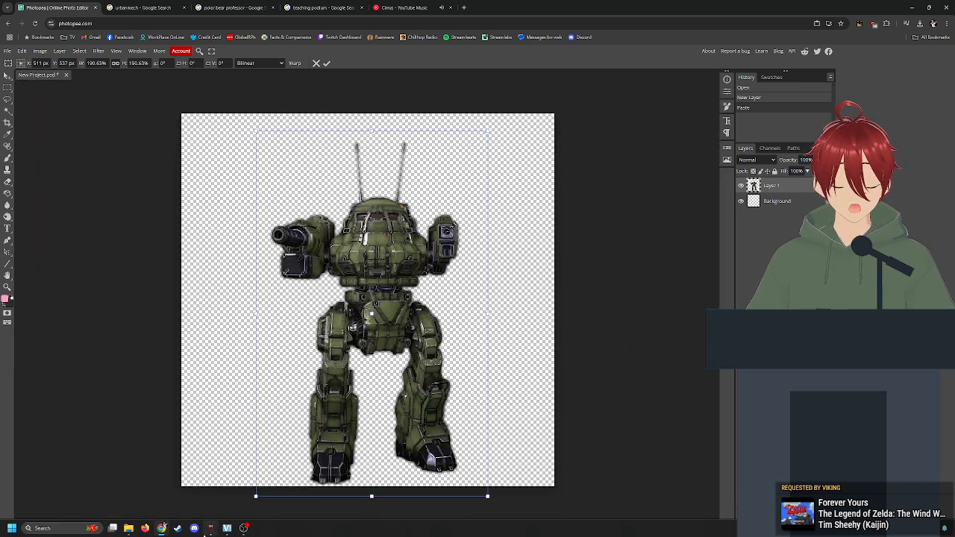
click(212, 531)
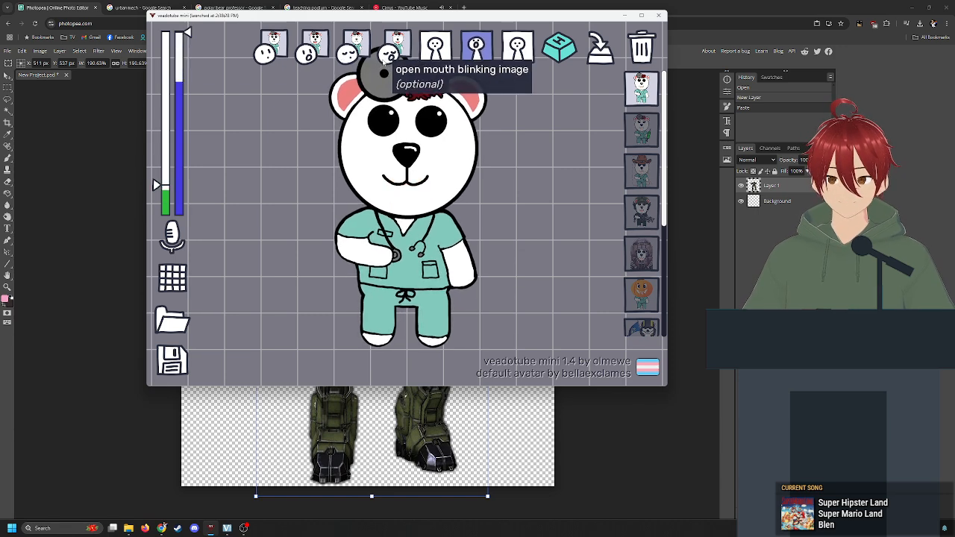
click(626, 16)
Export the mech image as a 1000 by 1000 px PNG named "Urbie PNG 1" and dismiss the ad-removal offer
click(9, 50)
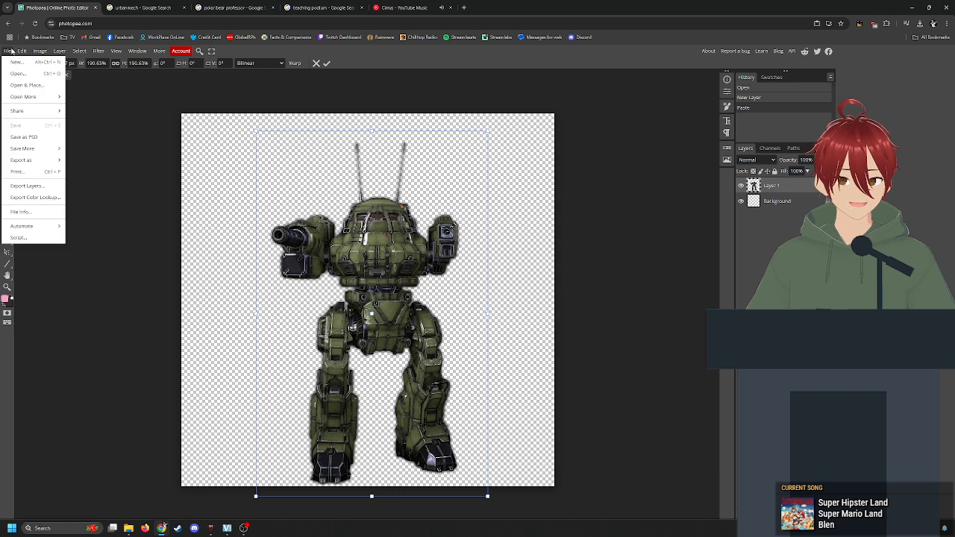
mouse_move(44, 159)
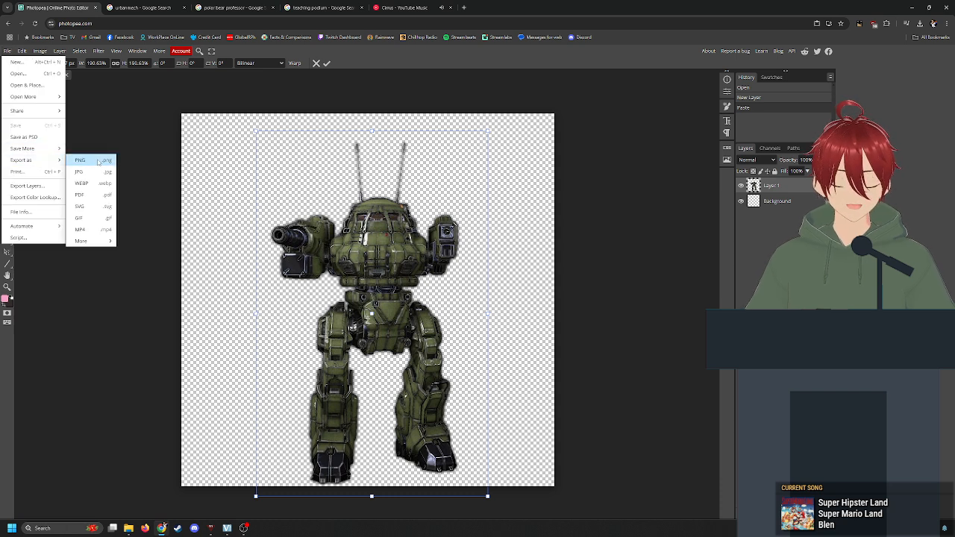
click(98, 162)
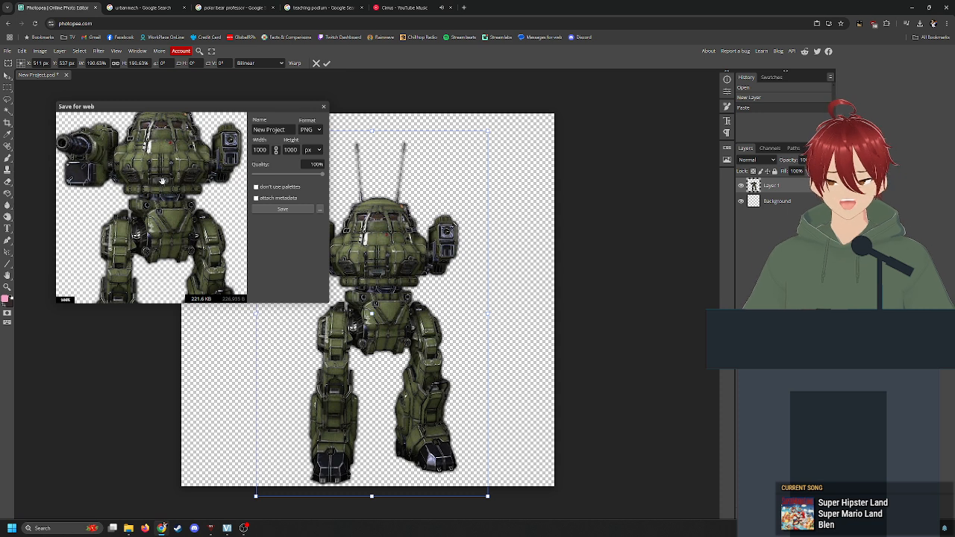
drag(290, 130, 200, 130)
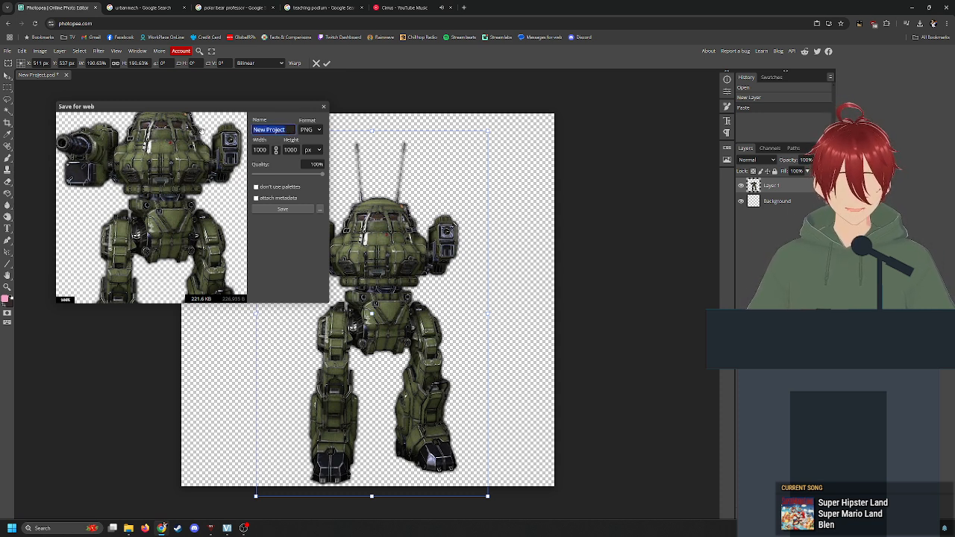
text(Urbie PNG 1)
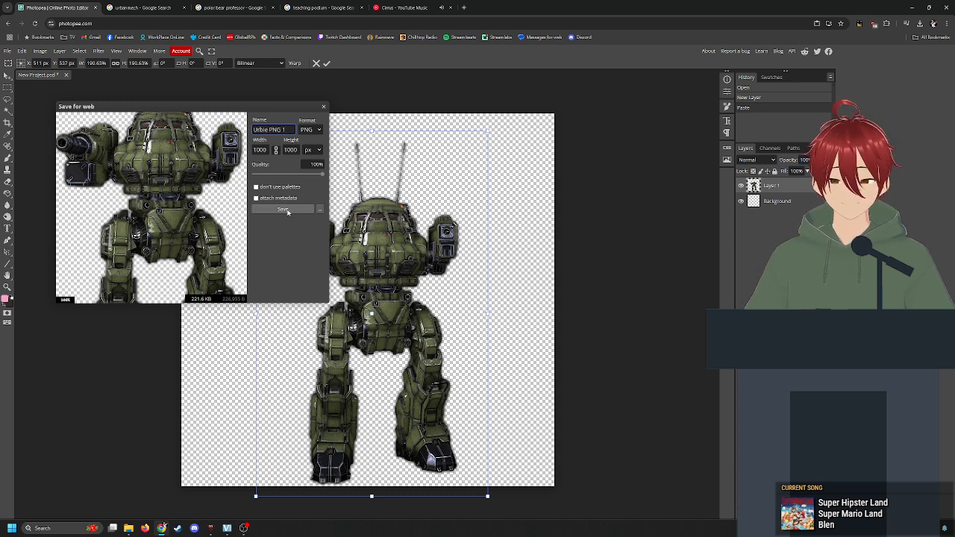
click(283, 209)
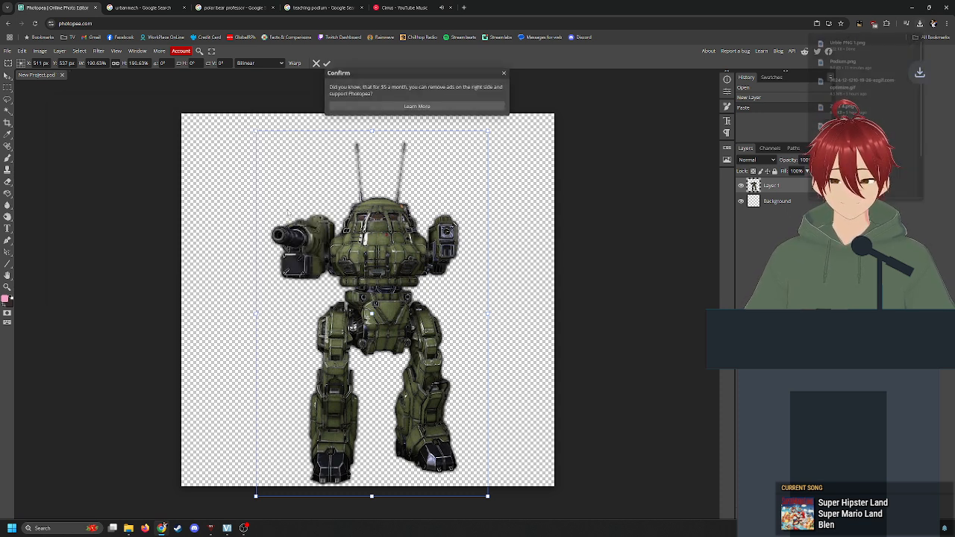
click(505, 75)
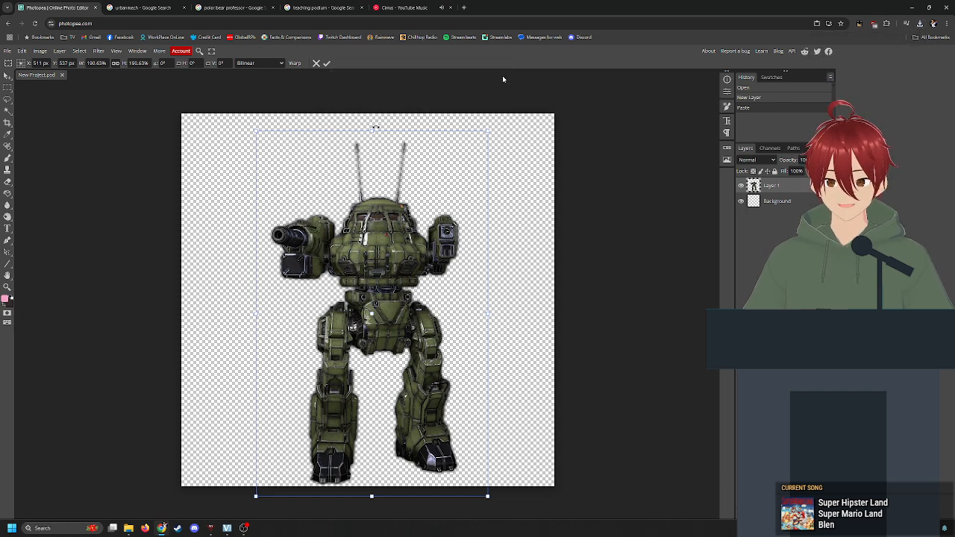
Apply the mech's transform, then lasso its cockpit dome and both antennas and delete them from the layer
key(ctrl+plus)
key(ctrl+plus)
scroll(526, 256, up, 3)
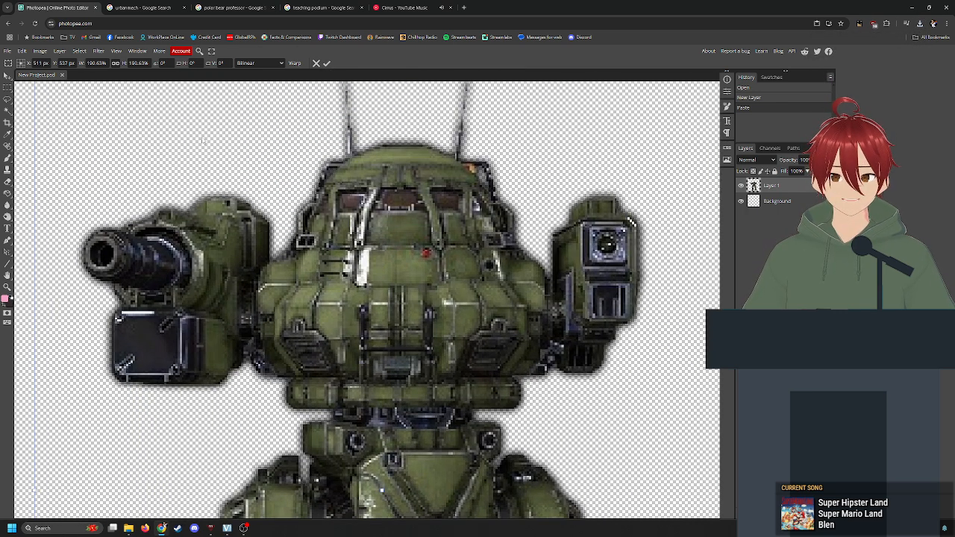
click(6, 99)
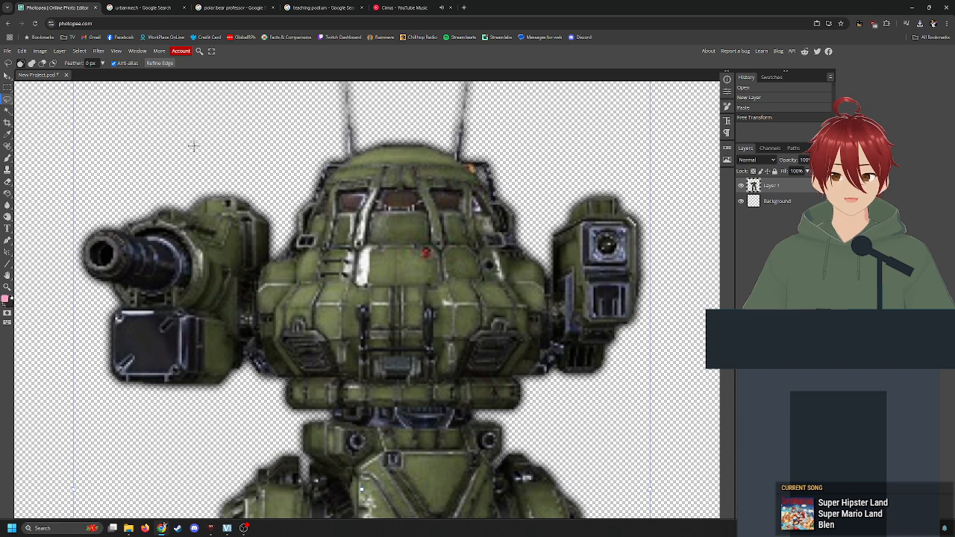
scroll(329, 211, up, 2)
scroll(328, 210, up, 2)
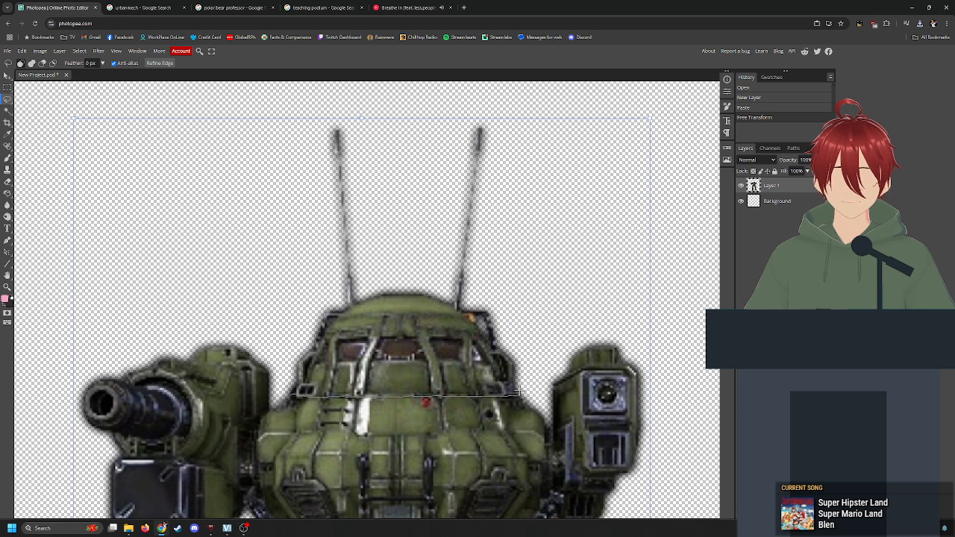
mouse_move(520, 382)
mouse_down()
mouse_move(533, 283)
mouse_move(523, 135)
mouse_move(510, 118)
mouse_move(478, 108)
mouse_move(364, 110)
mouse_move(308, 130)
mouse_move(269, 204)
mouse_move(278, 401)
mouse_up()
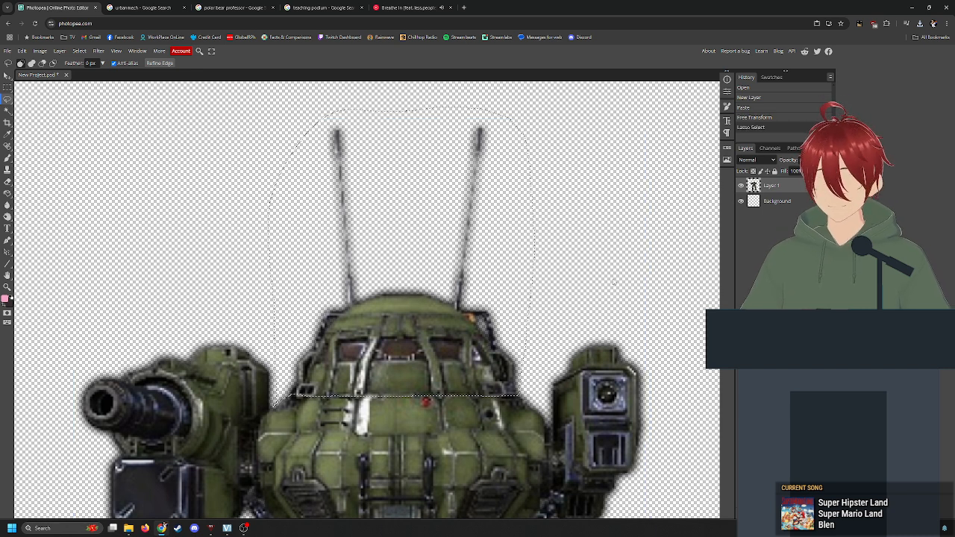
key(ctrl+minus)
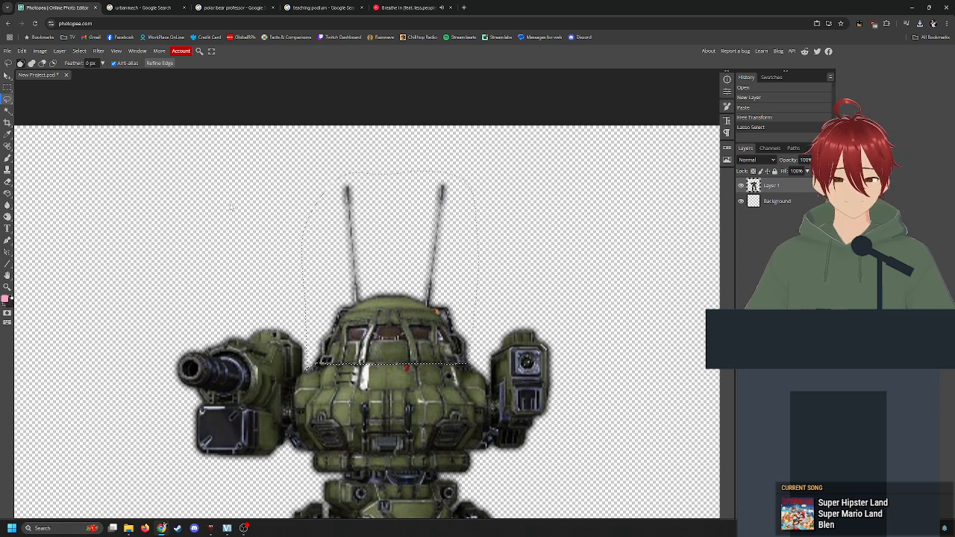
key(Delete)
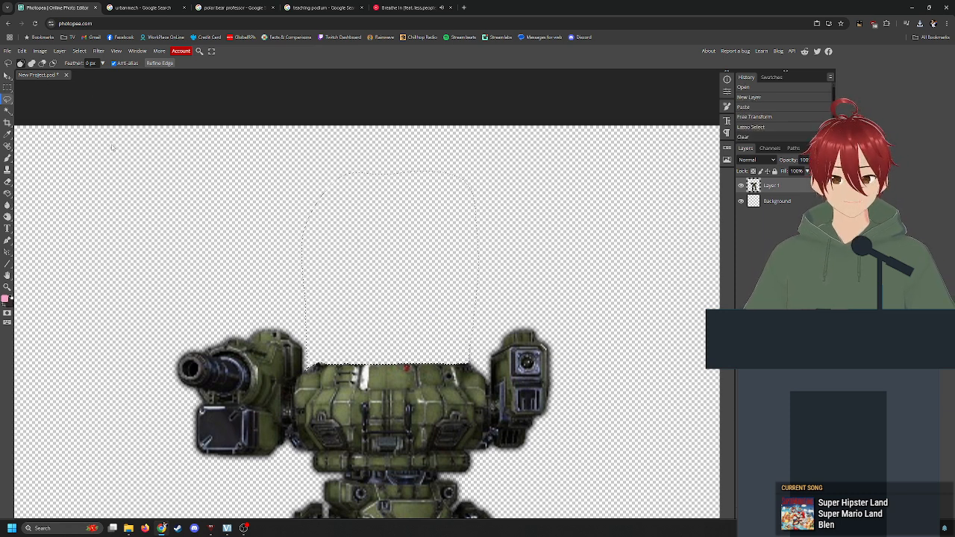
Add a new layer above the mech and paste the copied cockpit dome and antennas onto it
click(59, 51)
mouse_move(112, 64)
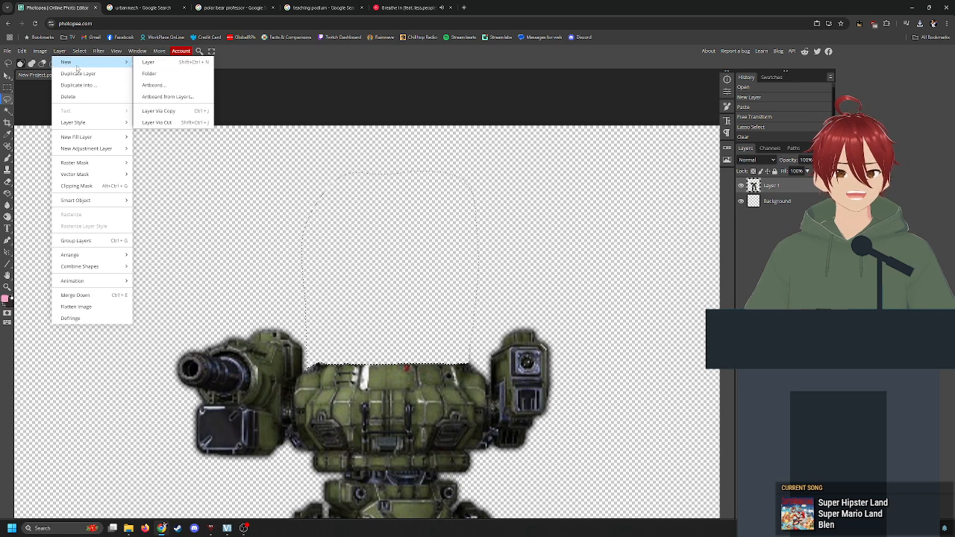
click(145, 63)
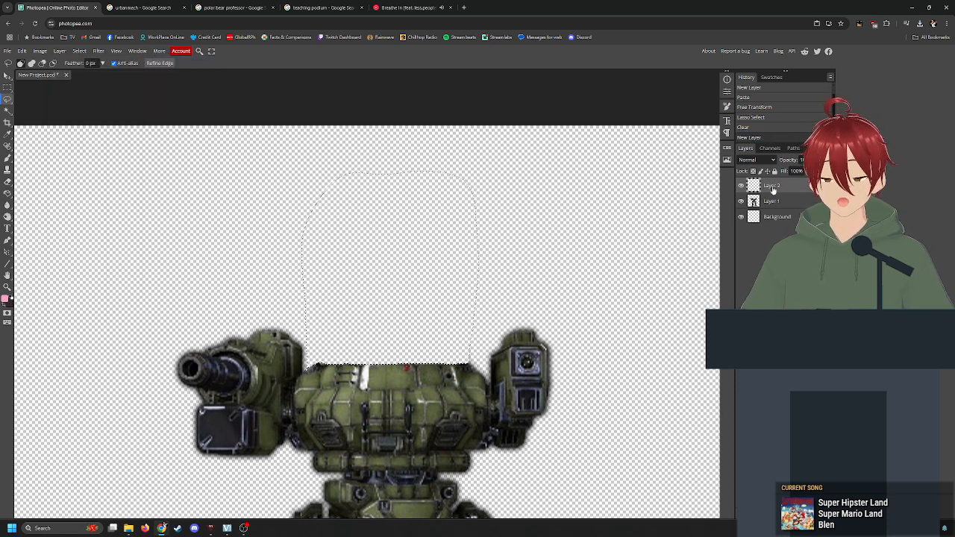
key(ctrl+v)
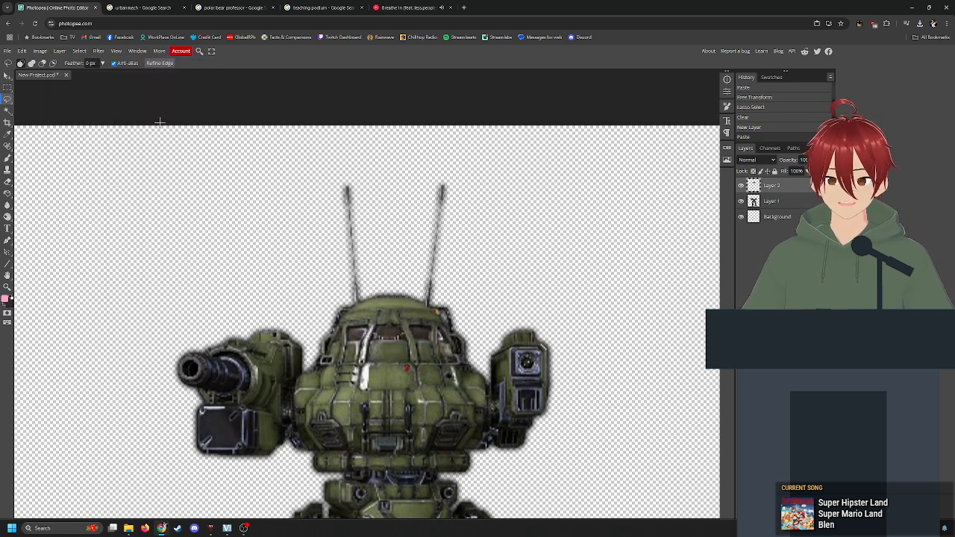
Rotate the pasted dome and antennas to -26° and position them so the head hinges open at the viewer's left edge of the torso
click(7, 76)
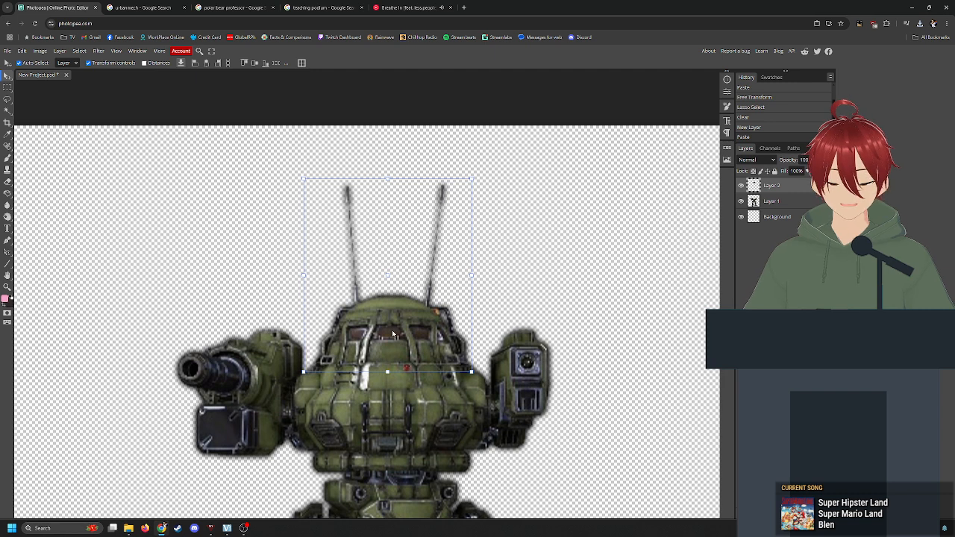
drag(393, 334, 397, 298)
drag(406, 307, 393, 333)
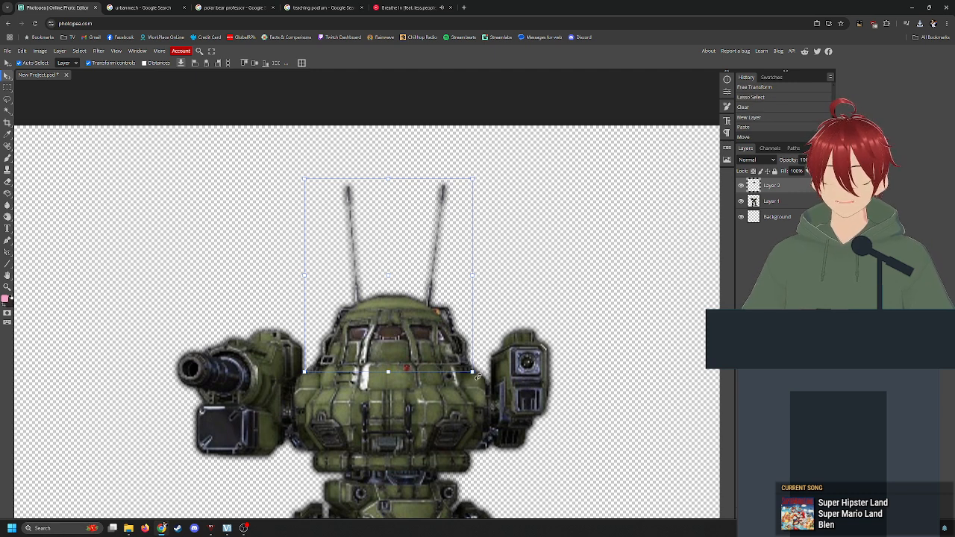
drag(478, 377, 382, 292)
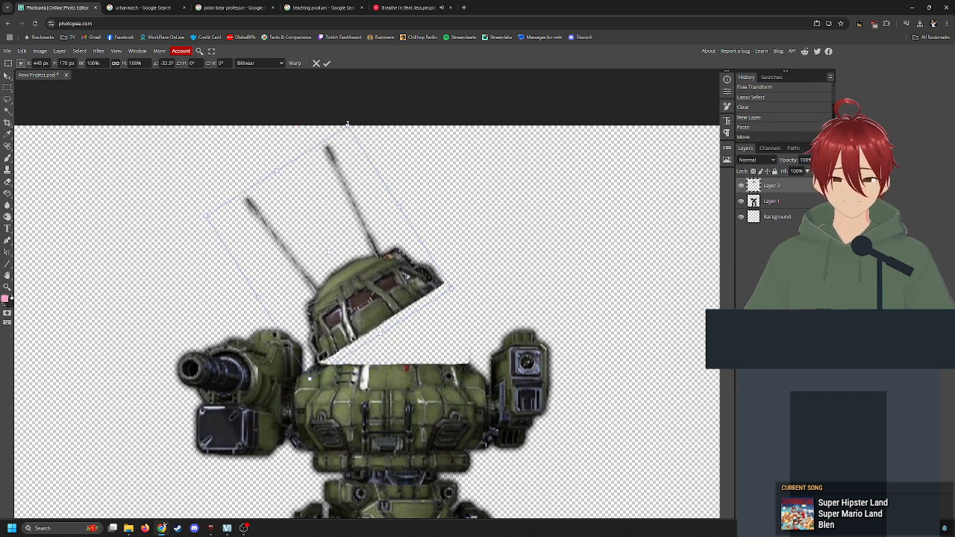
drag(352, 124, 366, 129)
drag(346, 256, 361, 257)
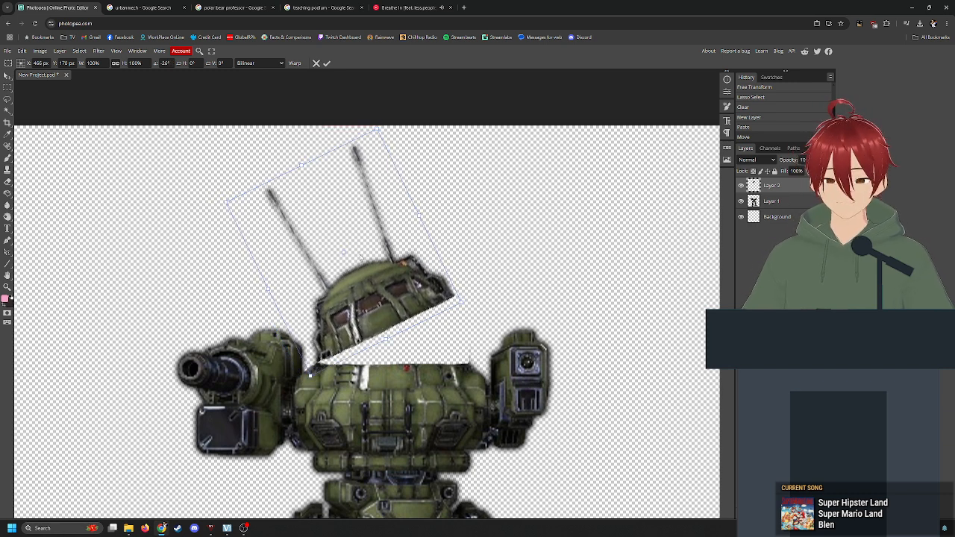
Export the open-headed mech as a 1000 by 1000 px PNG named "Urbie PNG 2"
scroll(490, 283, down, 2)
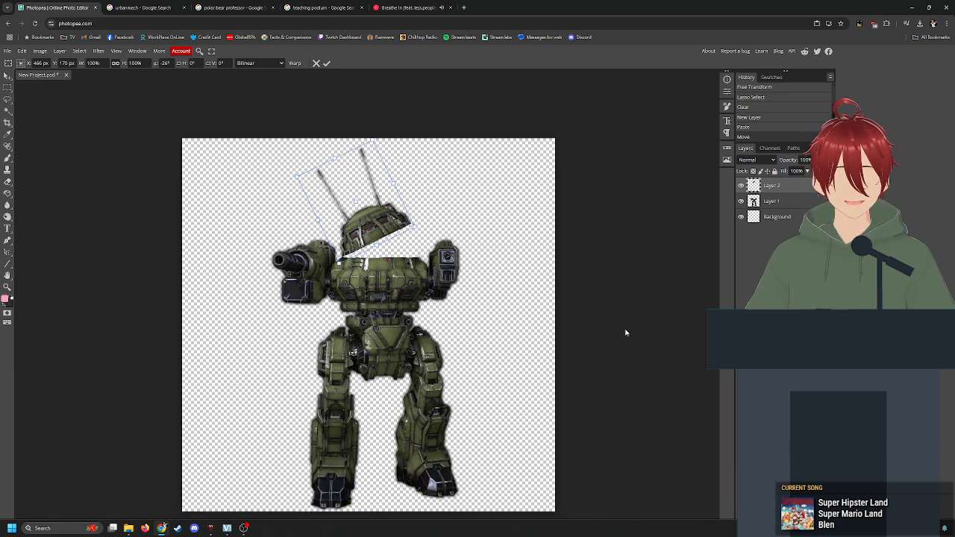
click(7, 50)
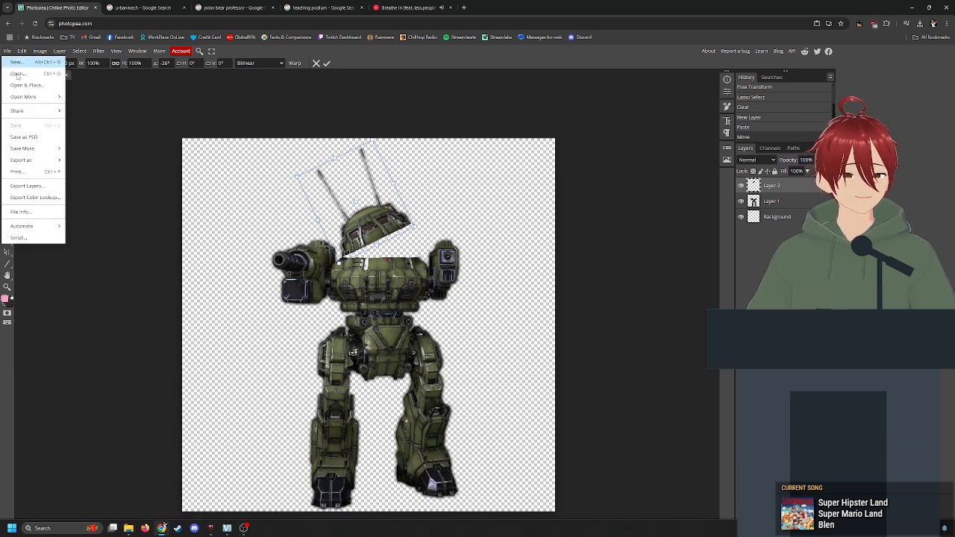
mouse_move(37, 160)
click(86, 160)
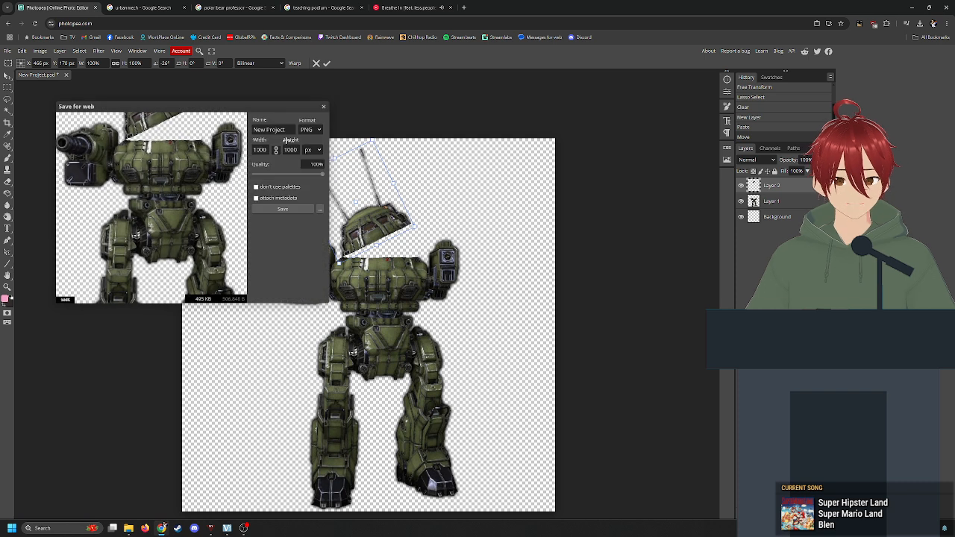
text(Urbie PNG 2)
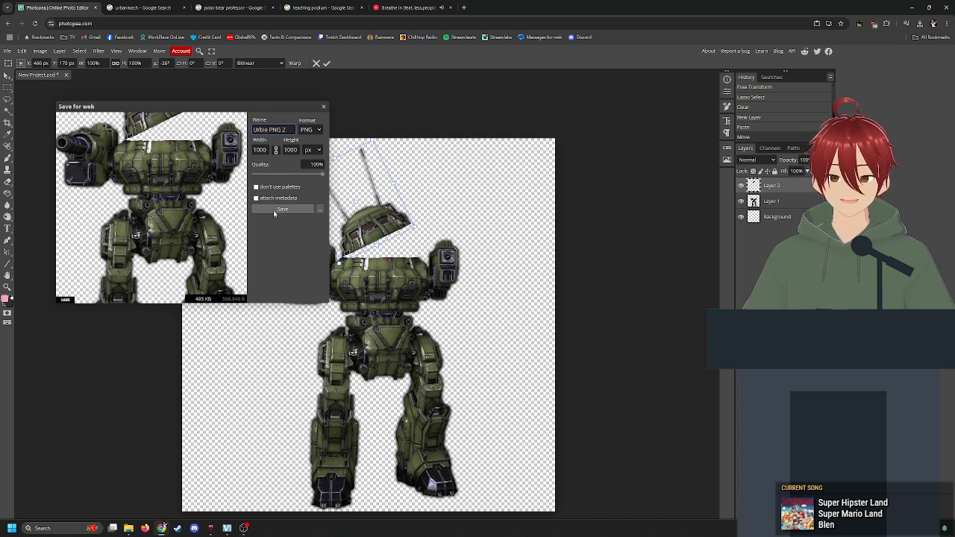
click(273, 209)
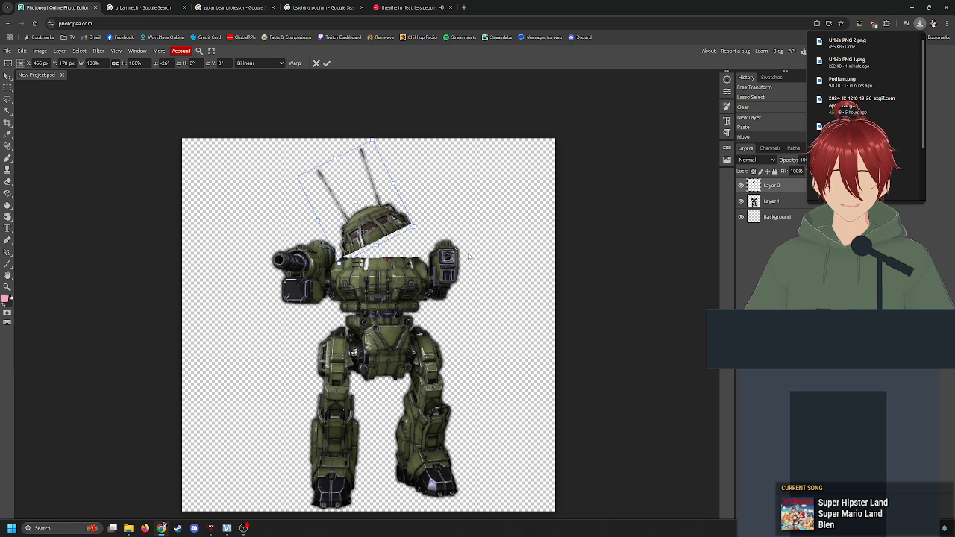
Cancel the dome's rotation, undo back to before the dome was deleted from the mech layer, and switch to the Brush tool
key(ctrl+minus)
key(ctrl+plus)
key(ctrl+plus)
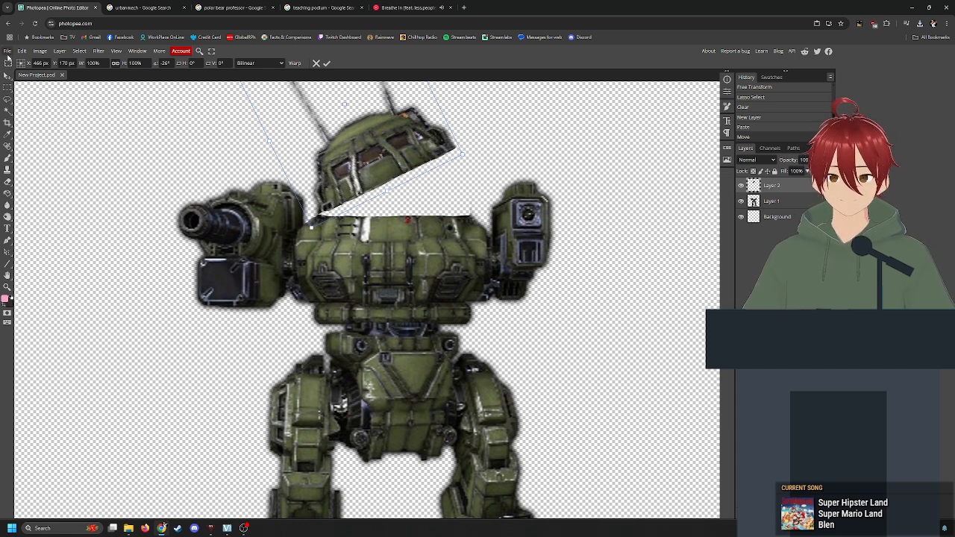
key(Escape)
key(ctrl+z)
key(ctrl+z)
key(ctrl+z)
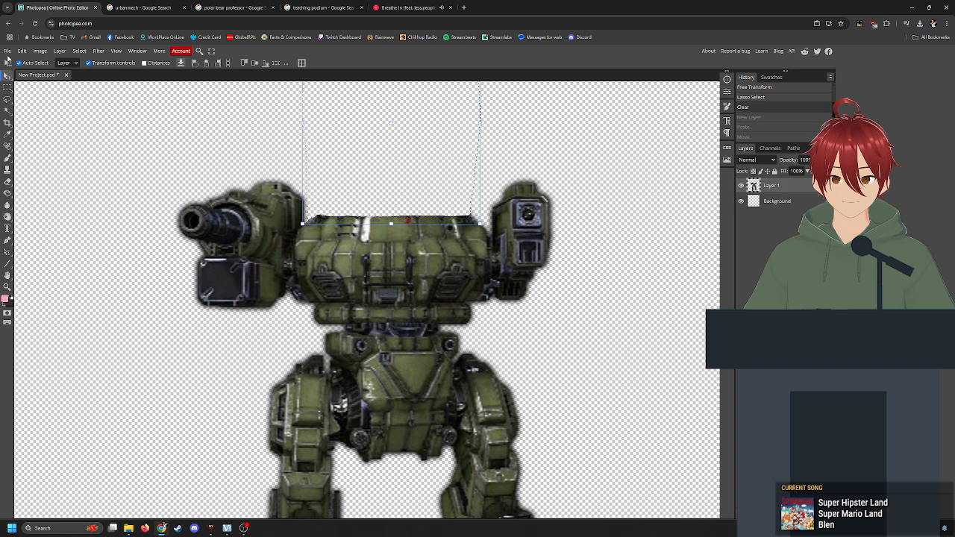
key(ctrl+z)
key(ctrl+plus)
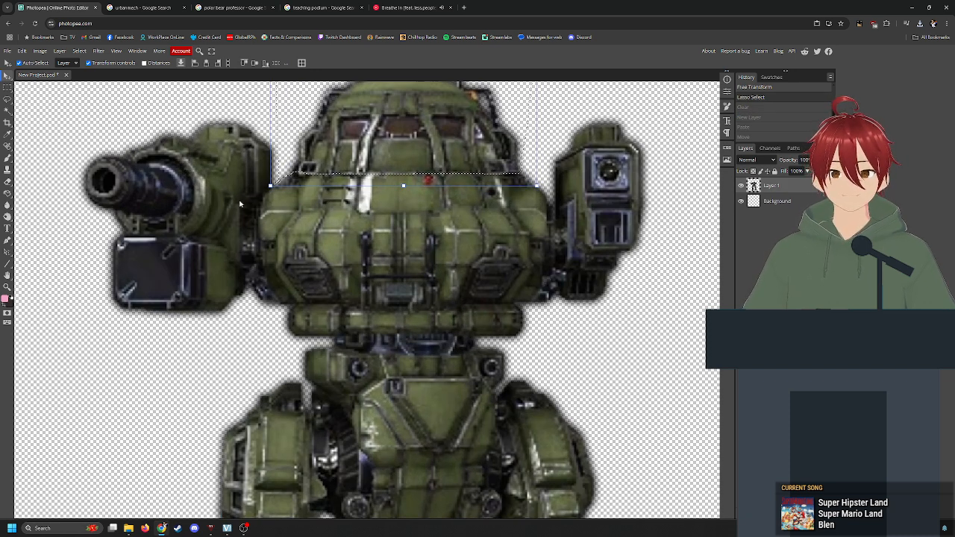
scroll(240, 203, up, 3)
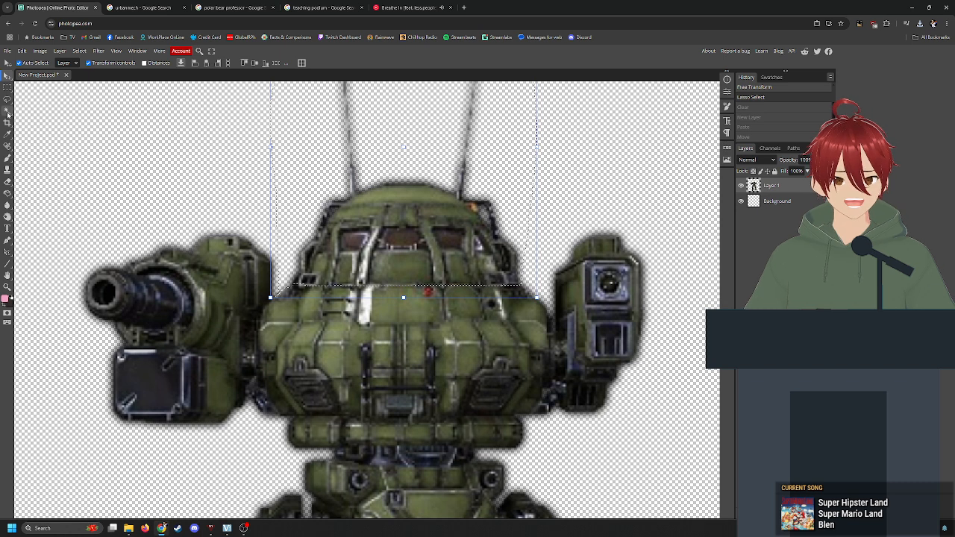
click(8, 159)
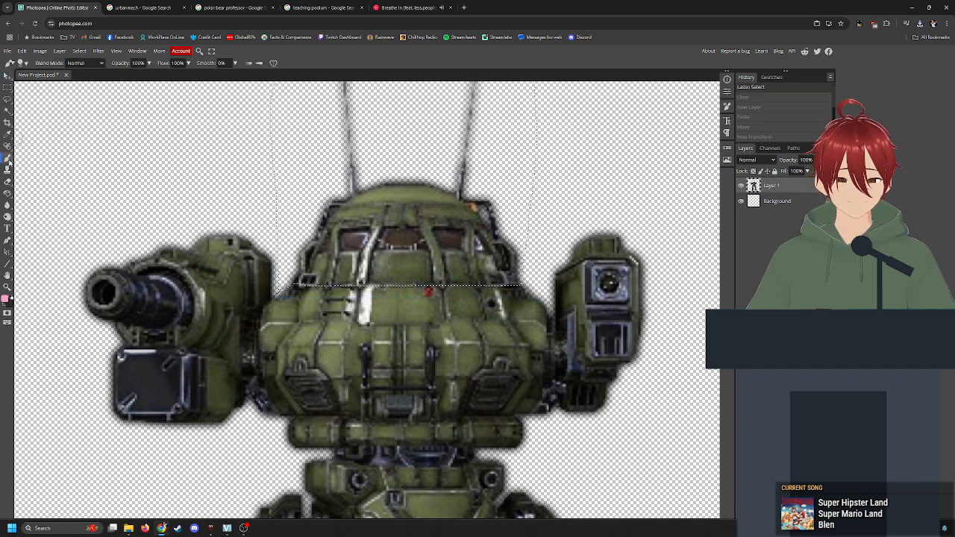
Set the brush's foreground colour to yellow
click(5, 299)
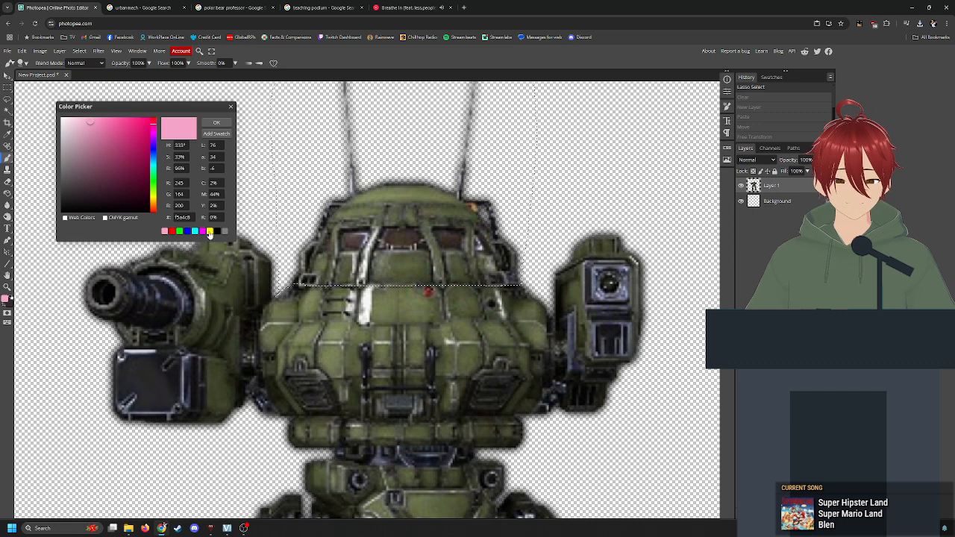
click(210, 231)
click(217, 124)
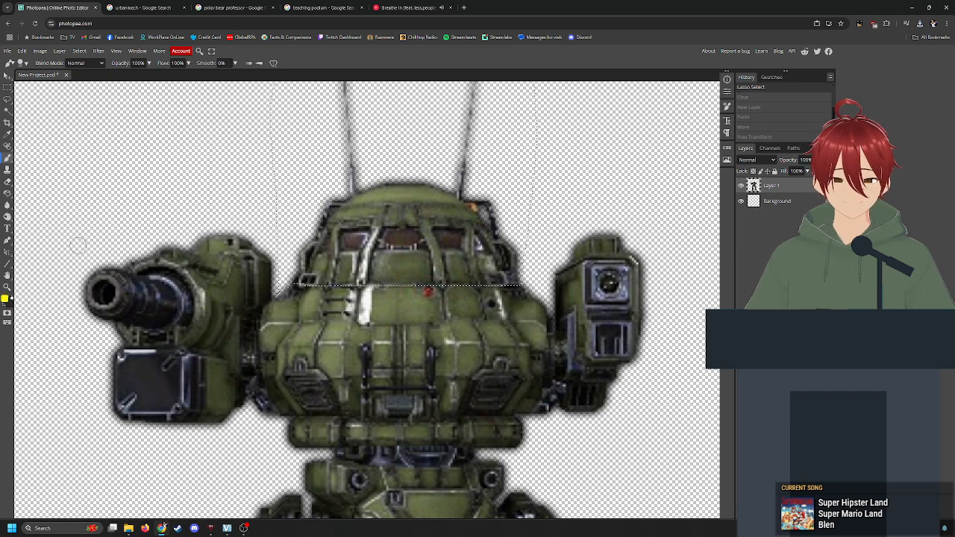
Paint the mech's three front cockpit windows solid black with a 6 px brush at 100% hardness
scroll(352, 237, up, 4)
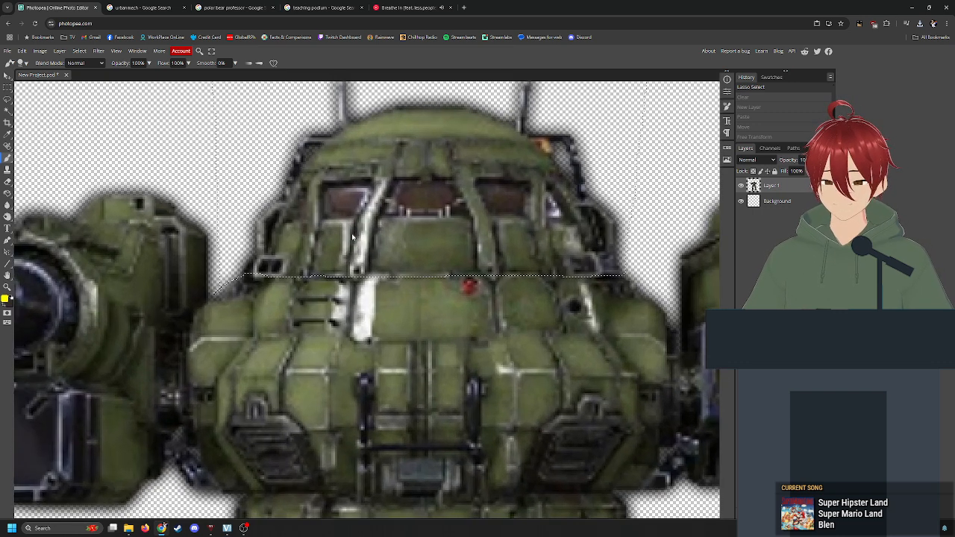
scroll(353, 233, up, 1)
right_click(346, 228)
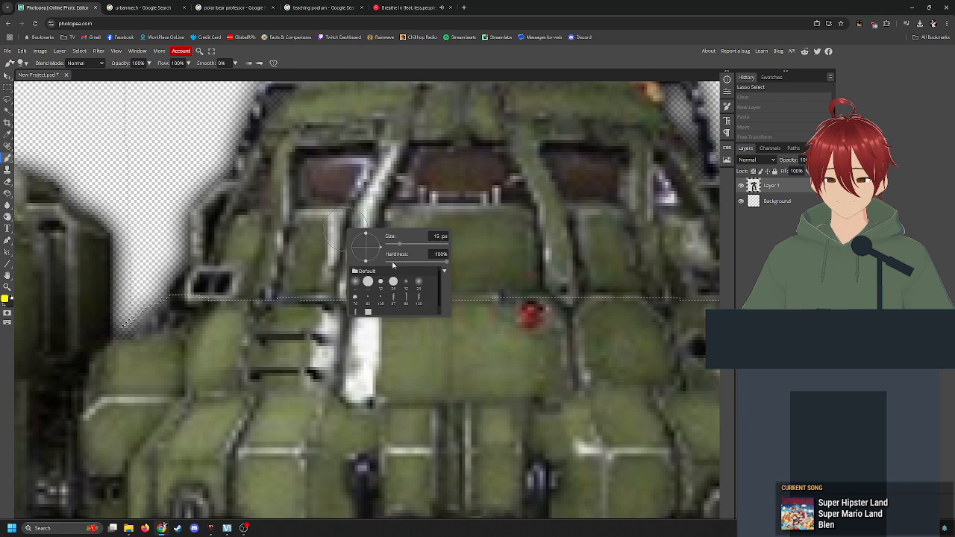
drag(401, 244, 396, 248)
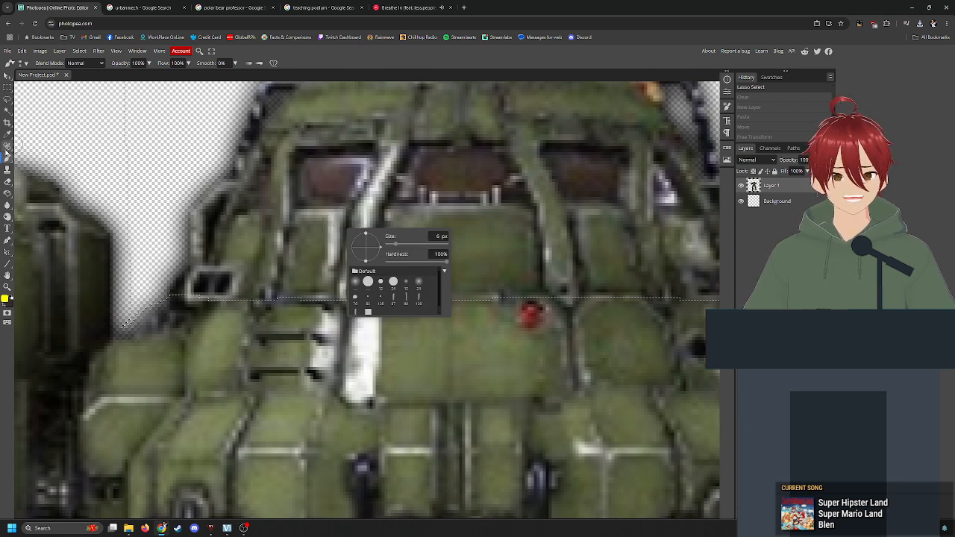
click(6, 300)
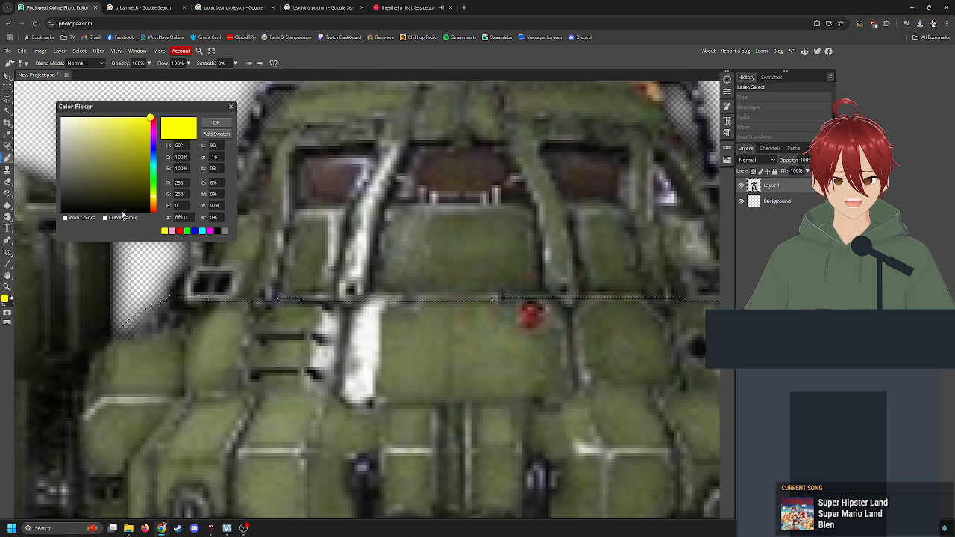
click(62, 211)
click(216, 123)
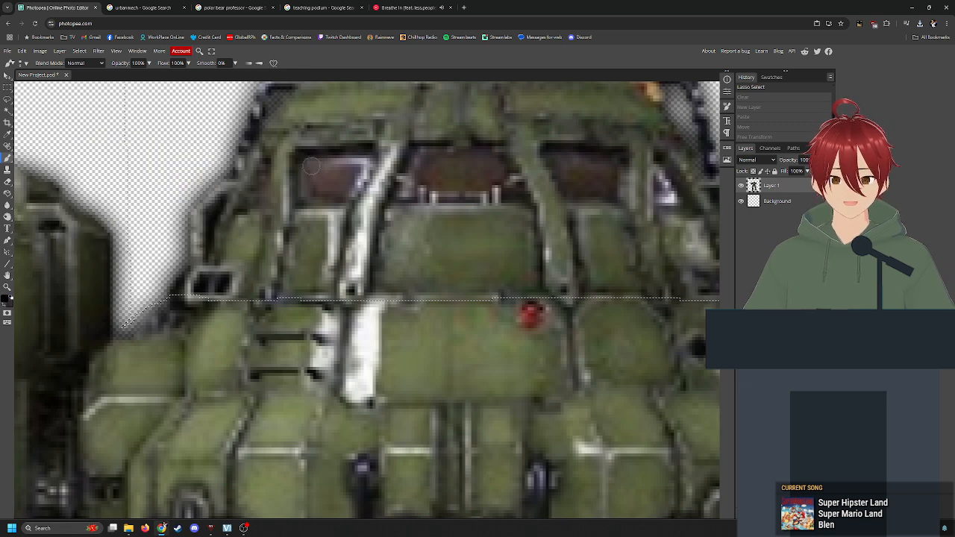
mouse_move(309, 167)
mouse_down()
mouse_move(358, 161)
mouse_move(344, 186)
mouse_move(309, 190)
mouse_move(333, 171)
mouse_up()
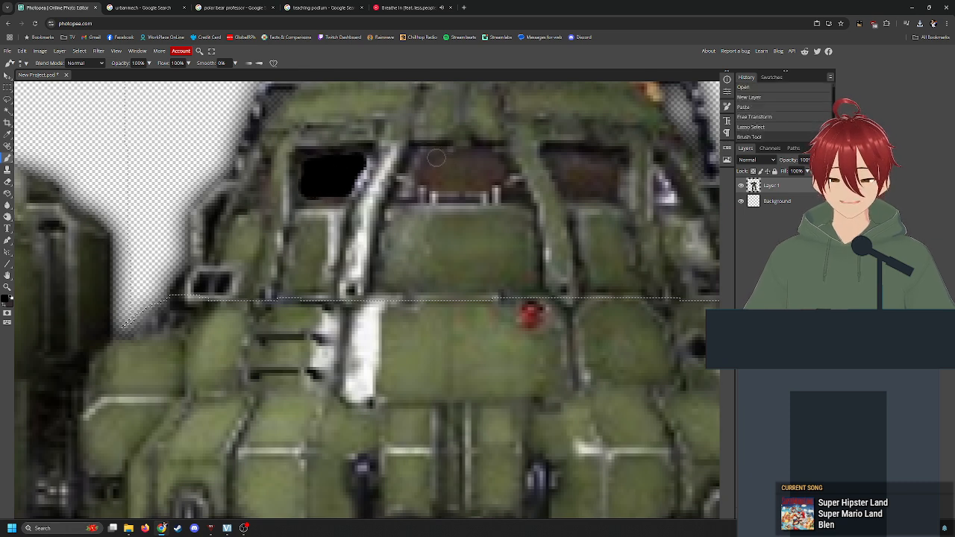
mouse_move(423, 159)
mouse_down()
mouse_move(483, 155)
mouse_move(495, 165)
mouse_move(456, 184)
mouse_move(424, 179)
mouse_move(427, 169)
mouse_move(483, 168)
mouse_up()
mouse_move(543, 158)
mouse_down()
mouse_move(603, 159)
mouse_move(601, 192)
mouse_move(573, 191)
mouse_move(554, 167)
mouse_move(591, 170)
mouse_move(571, 179)
mouse_move(578, 183)
mouse_up()
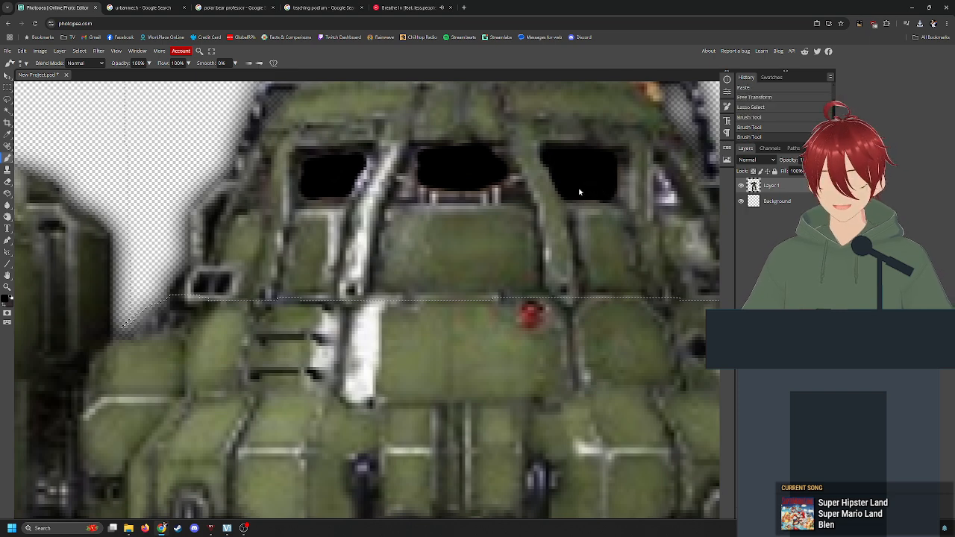
Export the mech with blacked-out windows as a 1000 by 1000 px PNG named "Urbie PNG 3"
key(ctrl+minus)
key(ctrl+minus)
key(ctrl+minus)
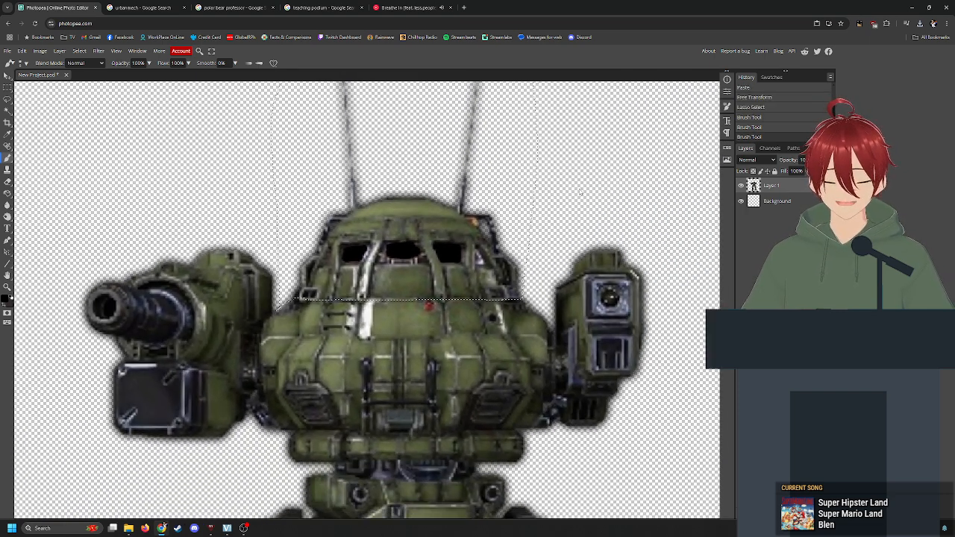
key(ctrl+minus)
key(ctrl+minus)
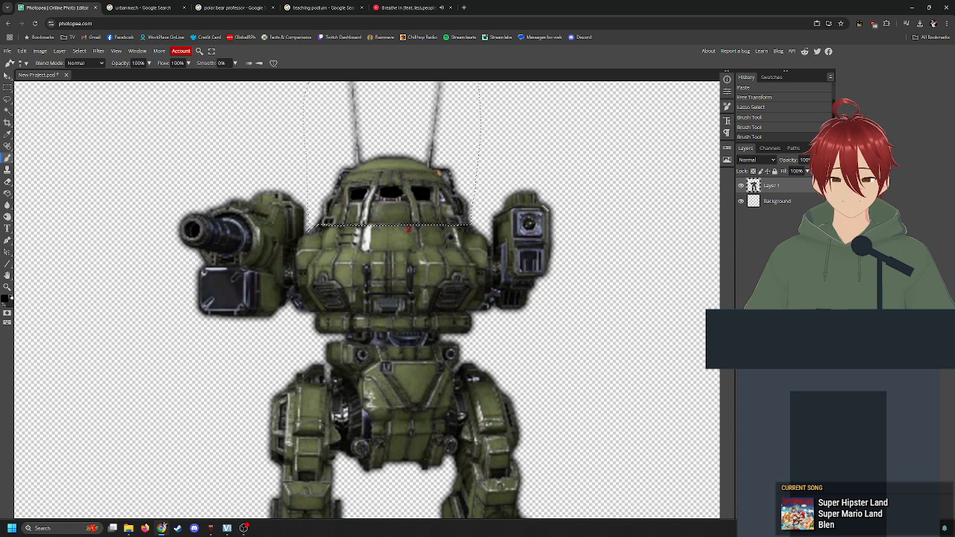
scroll(366, 299, up, 1)
click(8, 51)
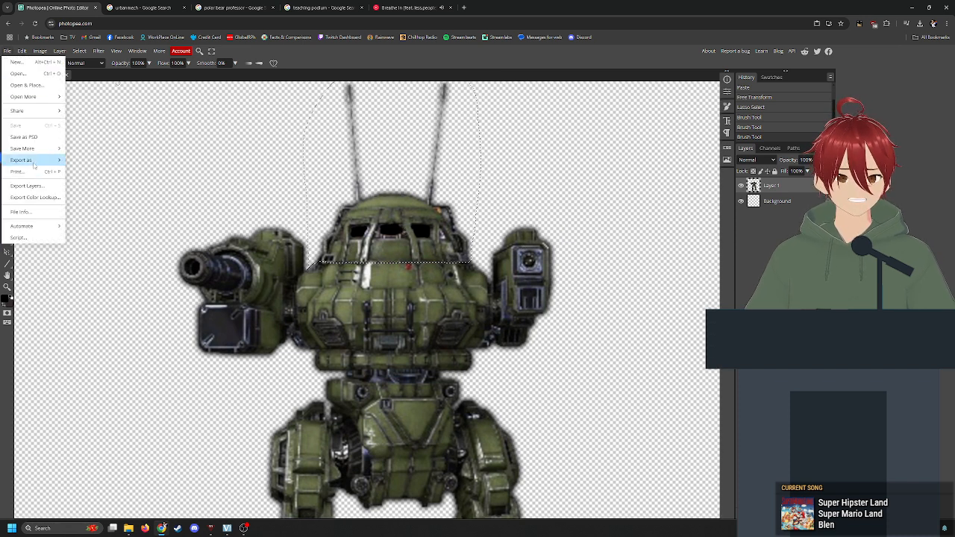
mouse_move(38, 160)
click(84, 159)
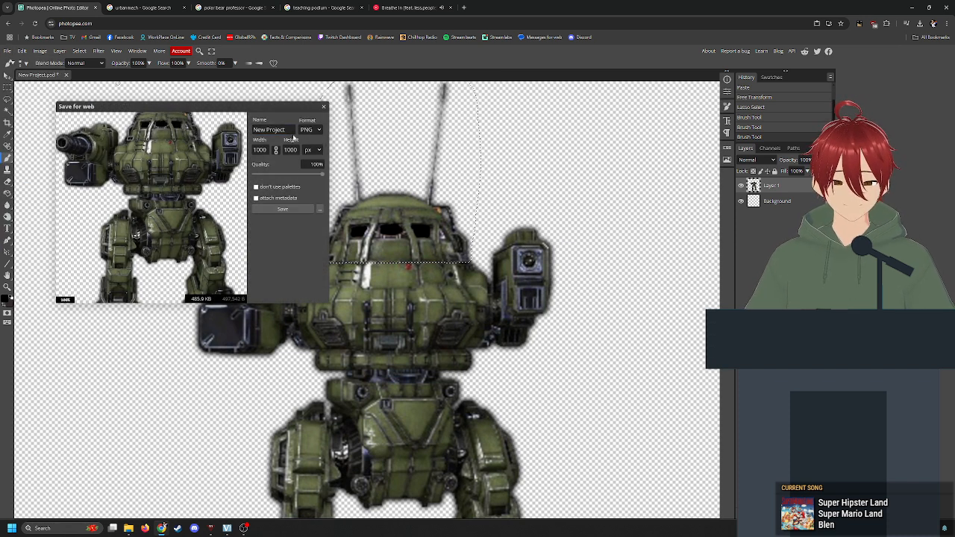
drag(289, 130, 244, 128)
text(Urbie PNG 3)
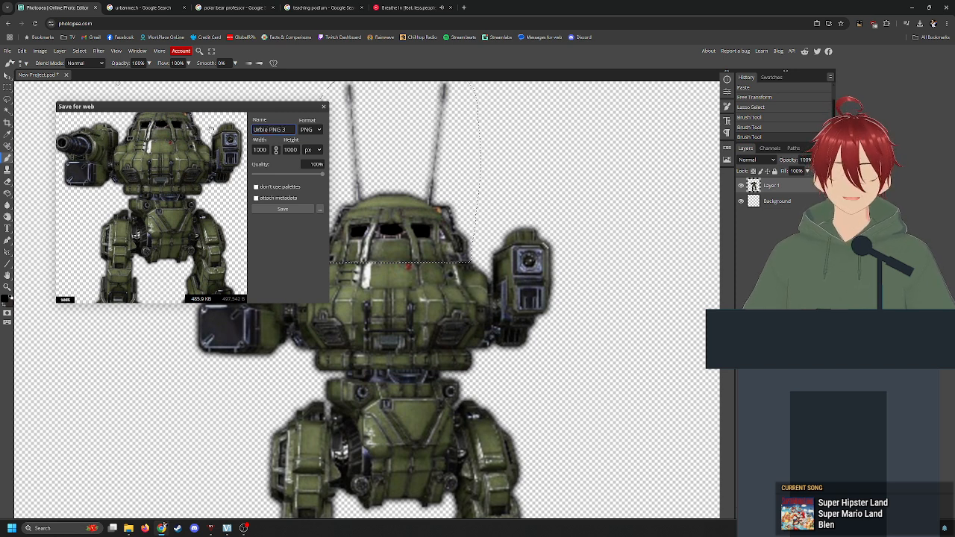
click(283, 209)
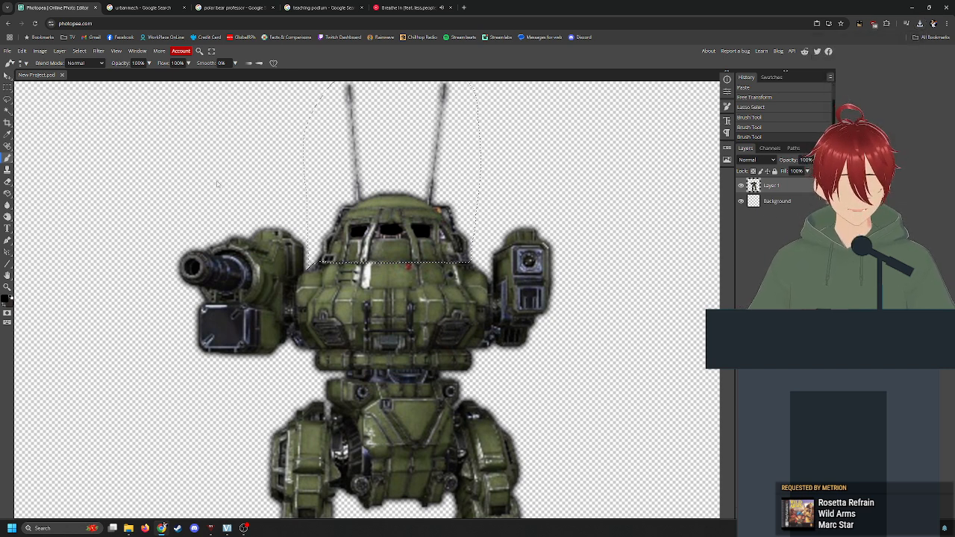
click(22, 50)
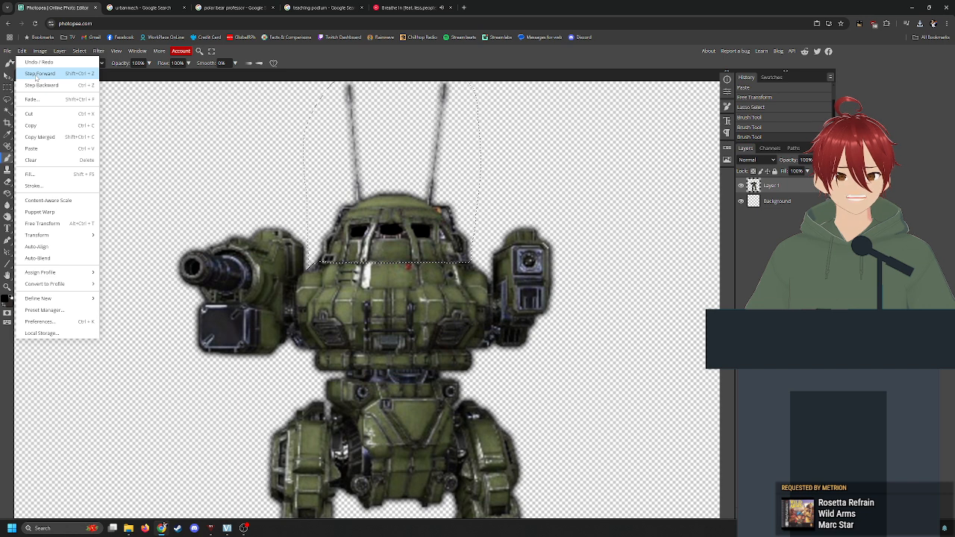
click(137, 76)
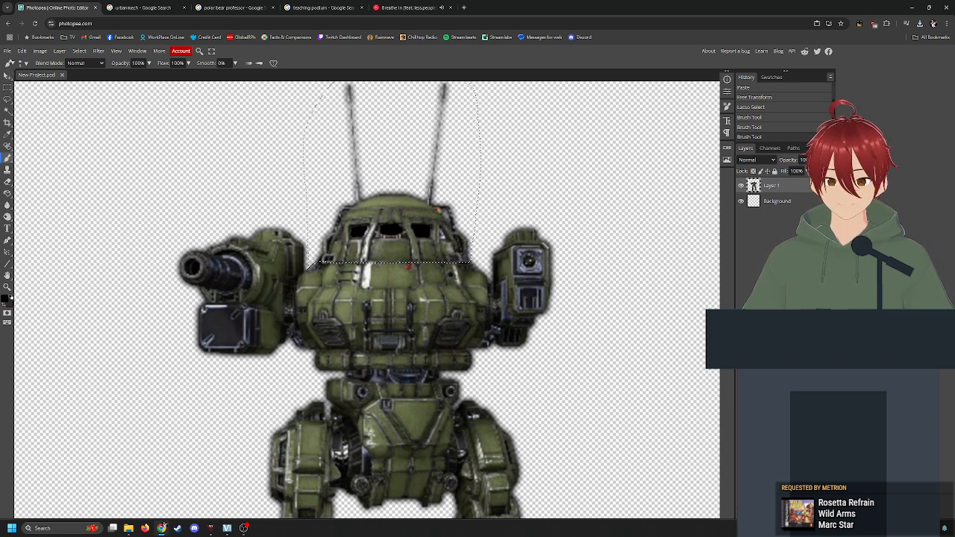
scroll(365, 298, up, 2)
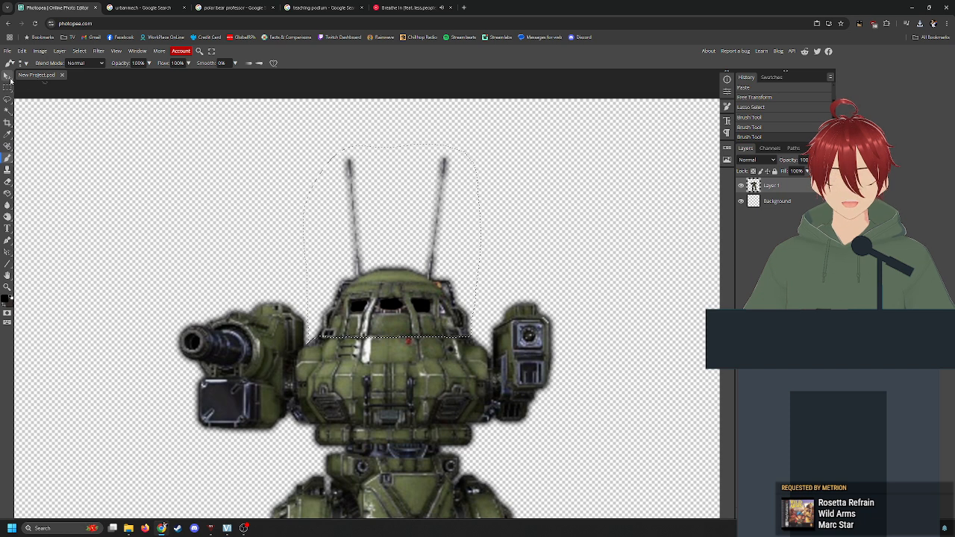
Undo the three black brush strokes on the mech's cockpit windows
key(ctrl+z)
key(ctrl+z)
key(ctrl+z)
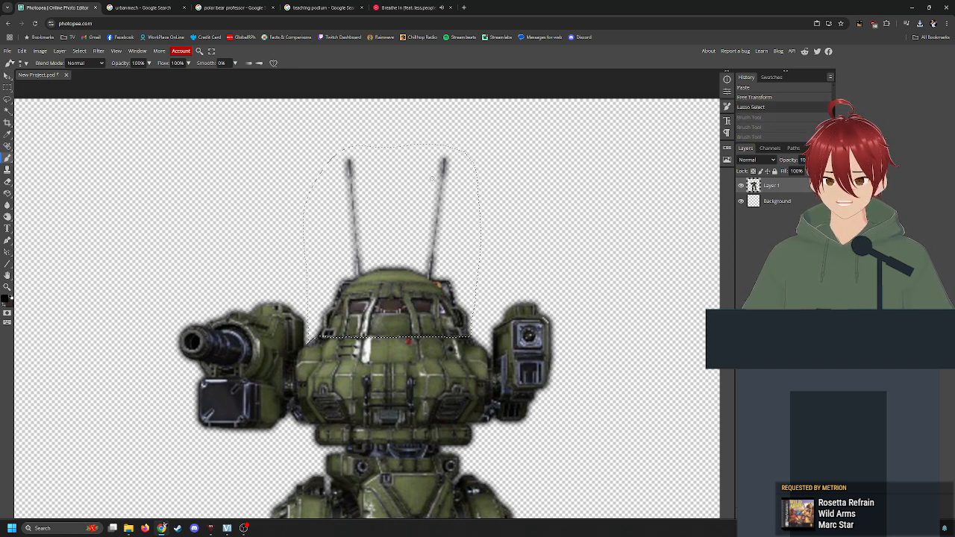
Rotate the selected dome with its antennas to -28.8° and position its lower-left corner on the torso's left edge like an opened lid
click(9, 78)
click(439, 198)
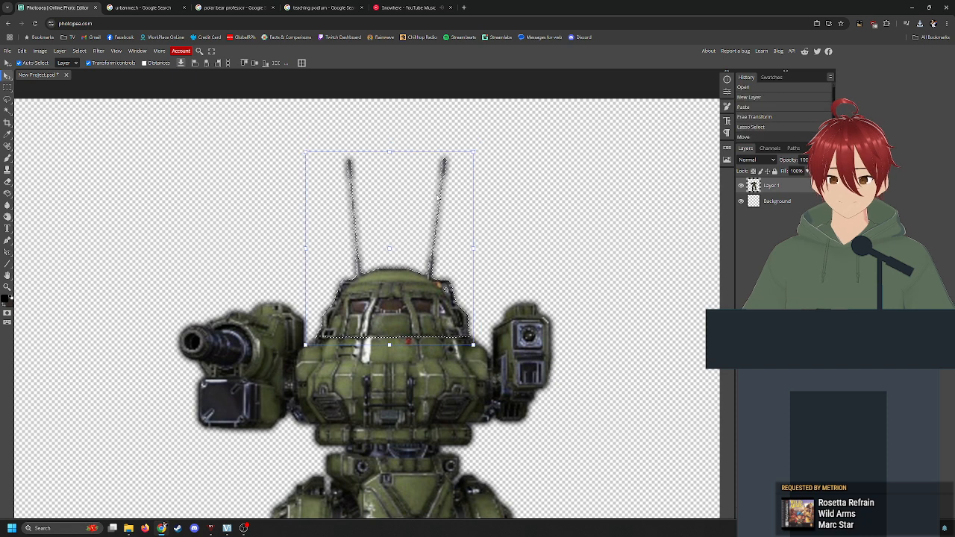
drag(476, 152, 425, 99)
drag(419, 262, 367, 248)
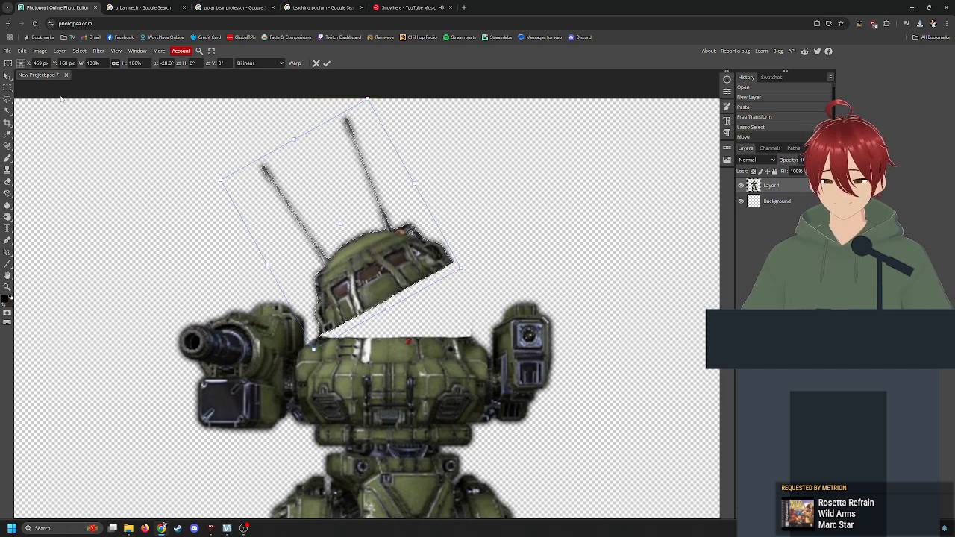
Export the opened-head mech as a 1000 by 1000 px PNG named "Urbie PNG 2"
click(8, 51)
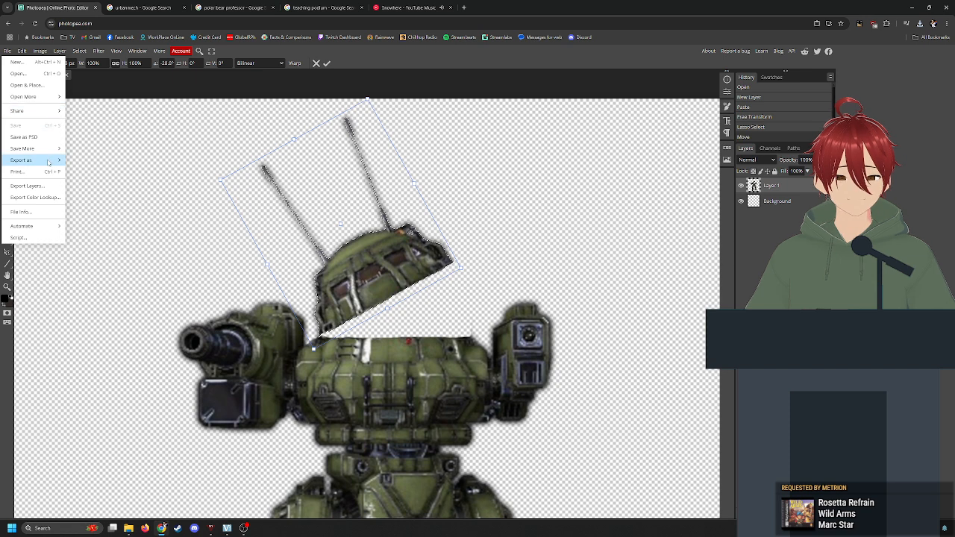
mouse_move(45, 159)
click(82, 160)
click(284, 129)
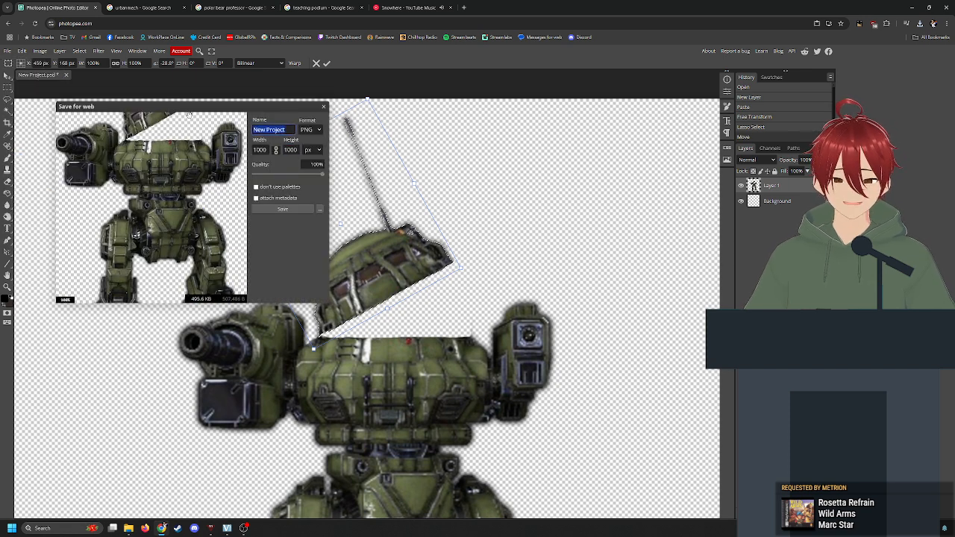
text(Urbie PNG 2)
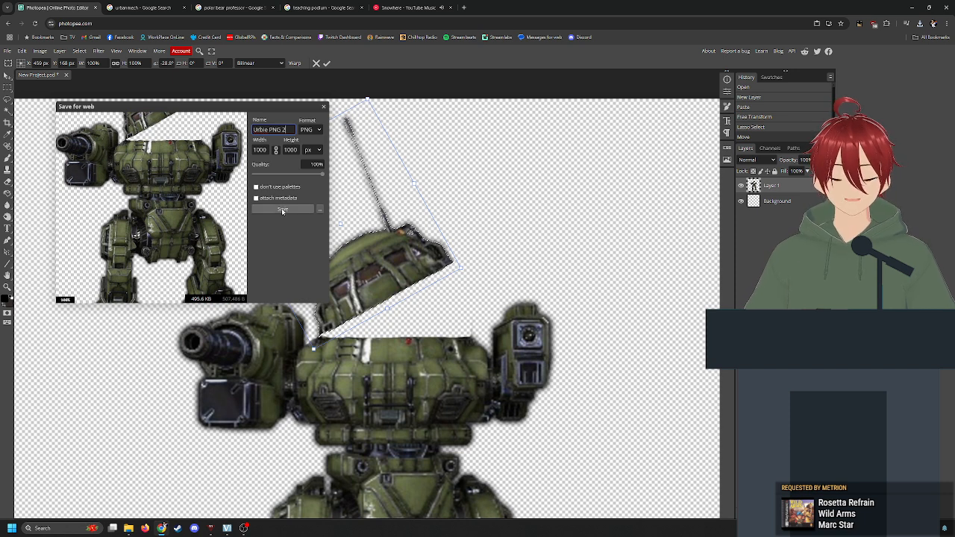
click(281, 208)
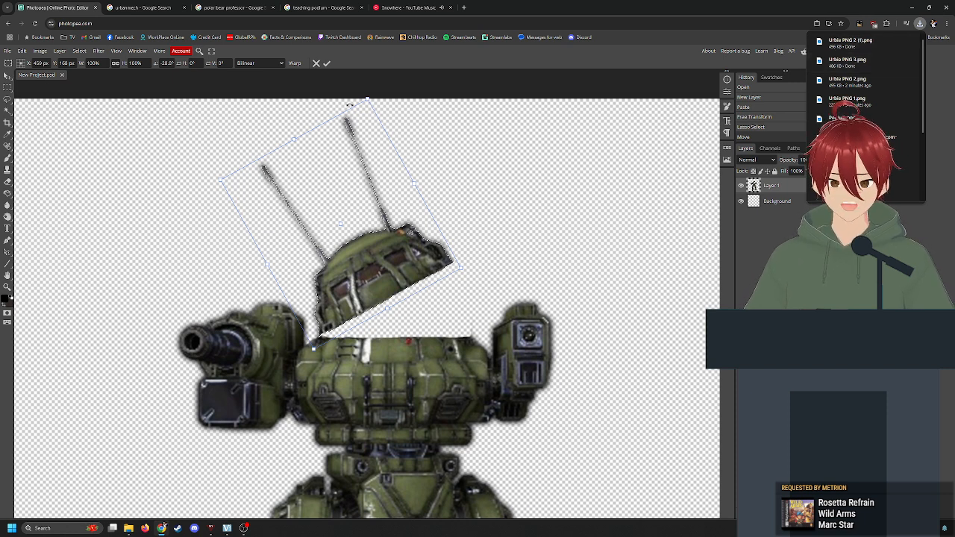
Apply the dome's transform and paint its three tilted cockpit windows solid black with the Brush tool
click(348, 79)
key(ctrl+plus)
key(ctrl+plus)
key(ctrl+plus)
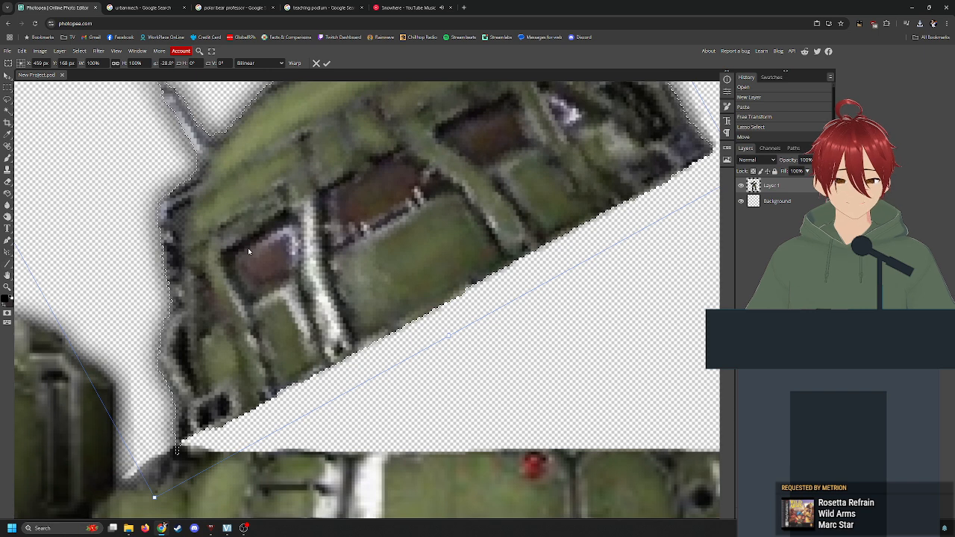
click(8, 158)
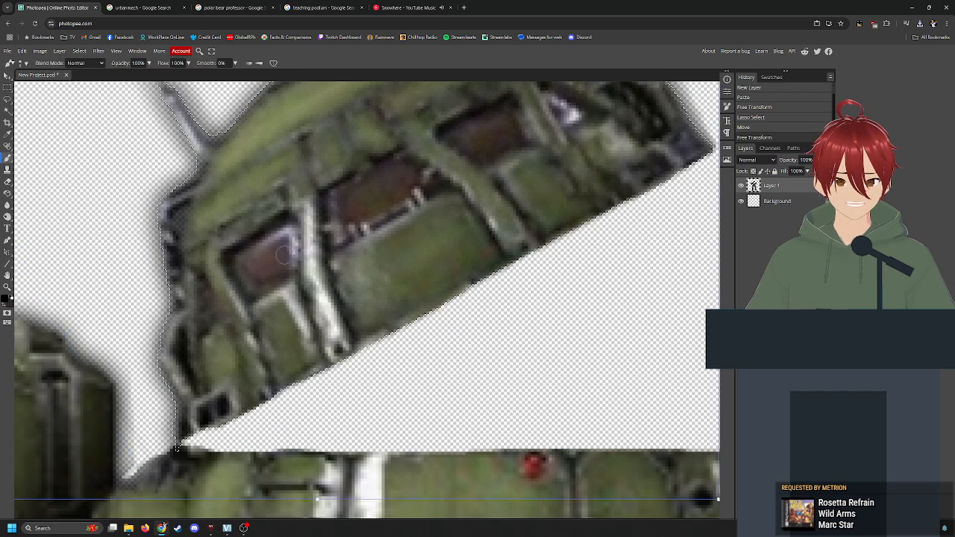
mouse_move(279, 240)
mouse_down()
mouse_move(243, 256)
mouse_move(251, 285)
mouse_move(279, 267)
mouse_move(281, 252)
mouse_move(257, 270)
mouse_up()
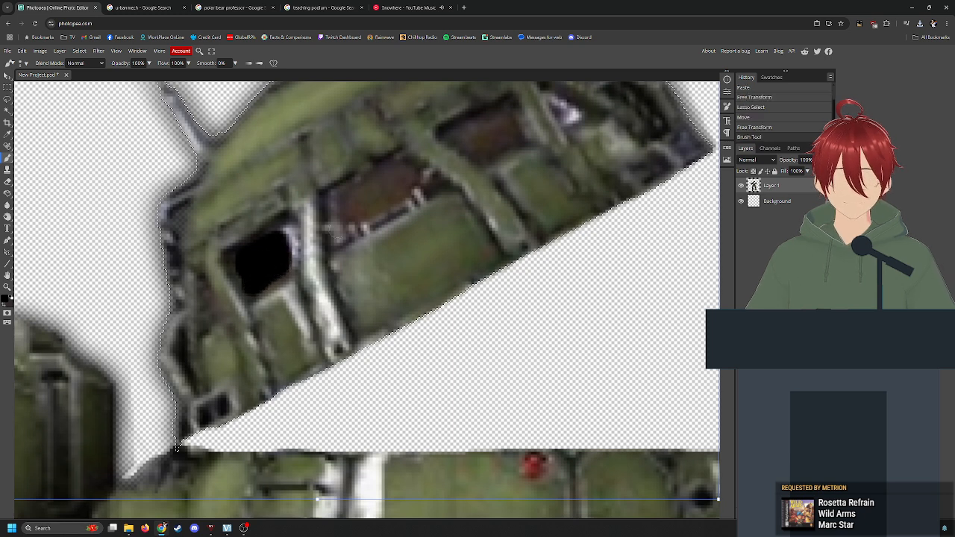
mouse_move(344, 221)
mouse_down()
mouse_move(334, 215)
mouse_move(342, 194)
mouse_move(395, 168)
mouse_move(415, 177)
mouse_move(355, 220)
mouse_move(351, 202)
mouse_move(404, 179)
mouse_up()
mouse_move(449, 138)
mouse_down()
mouse_move(507, 121)
mouse_move(505, 140)
mouse_move(481, 152)
mouse_move(472, 145)
mouse_move(505, 133)
mouse_up()
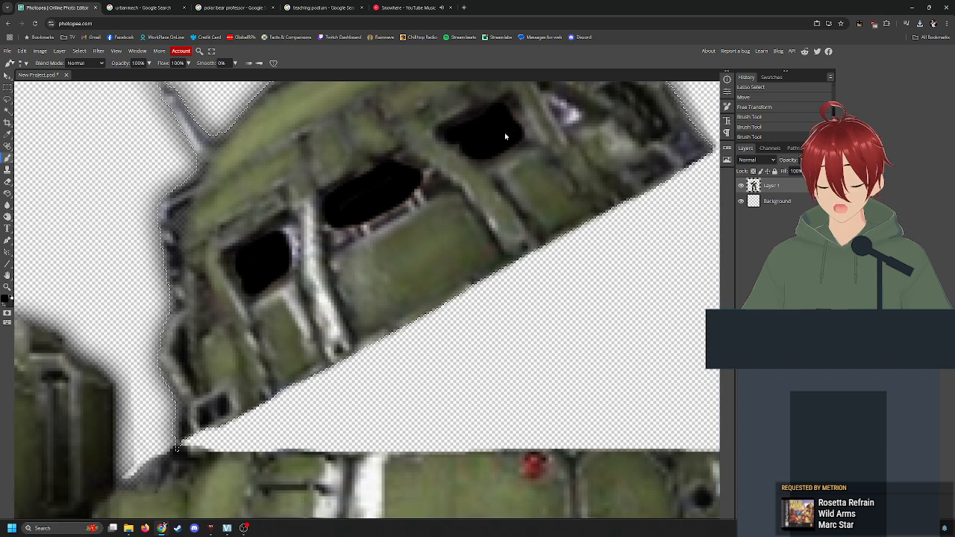
scroll(505, 133, down, 3)
scroll(493, 143, down, 3)
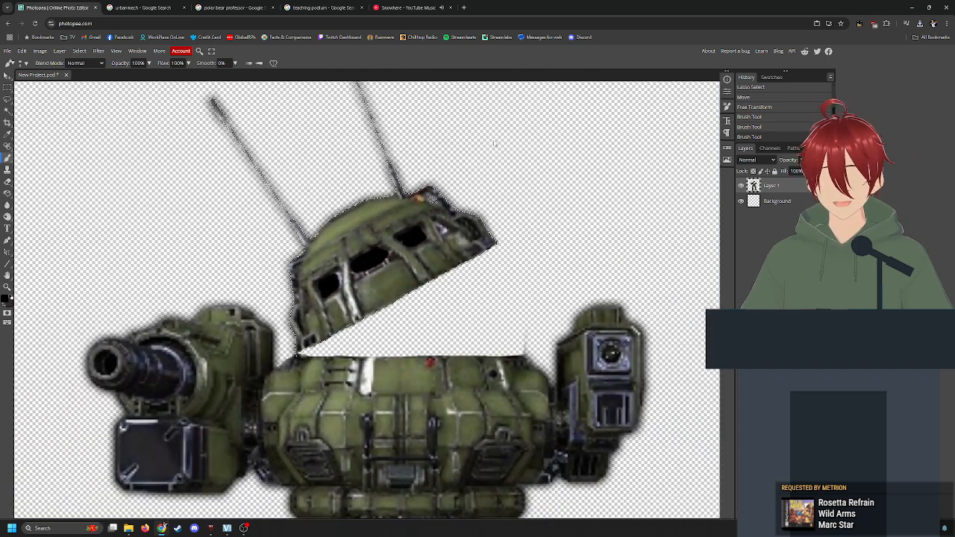
Export the opened-head mech with blacked-out windows as a 1000 by 1000 px PNG named "Urbie PNG 4"
click(7, 51)
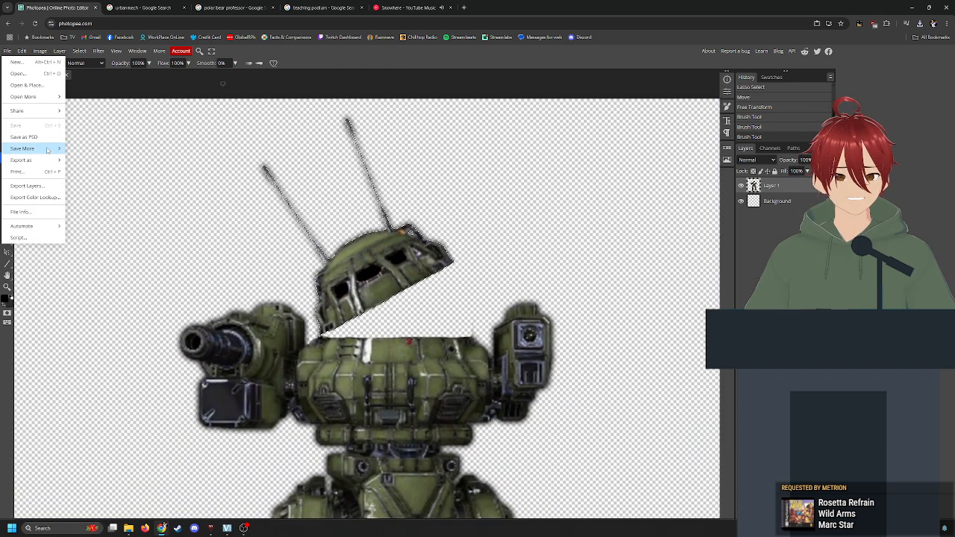
mouse_move(45, 160)
click(80, 160)
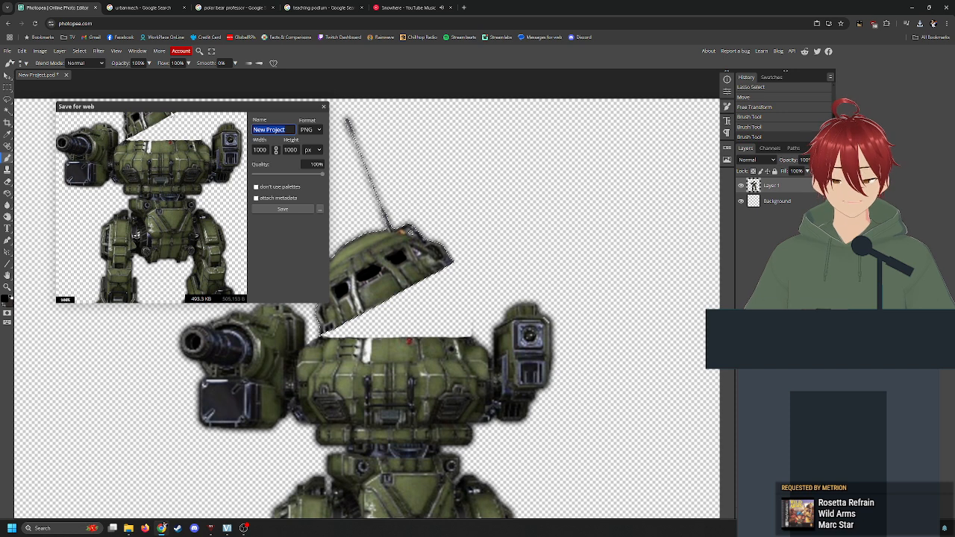
text(PNG 4)
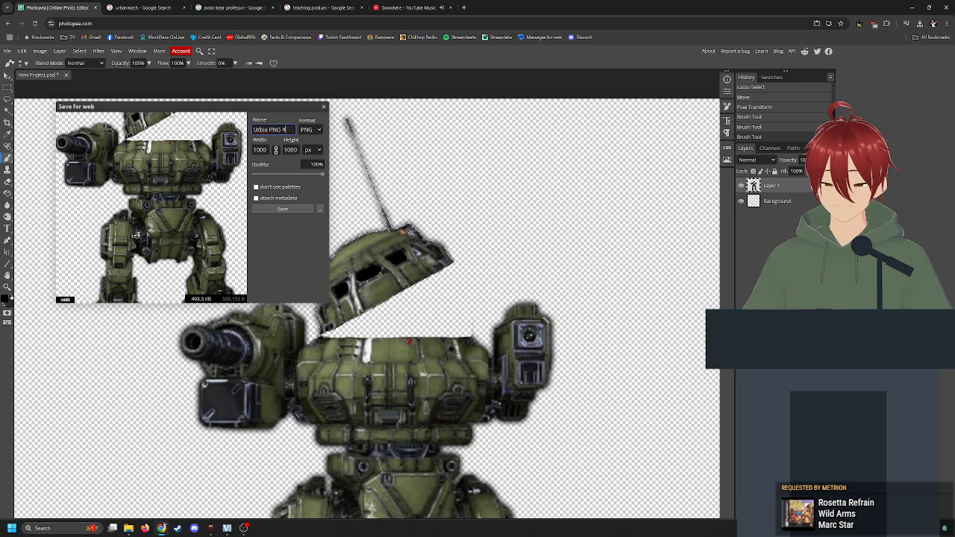
click(283, 209)
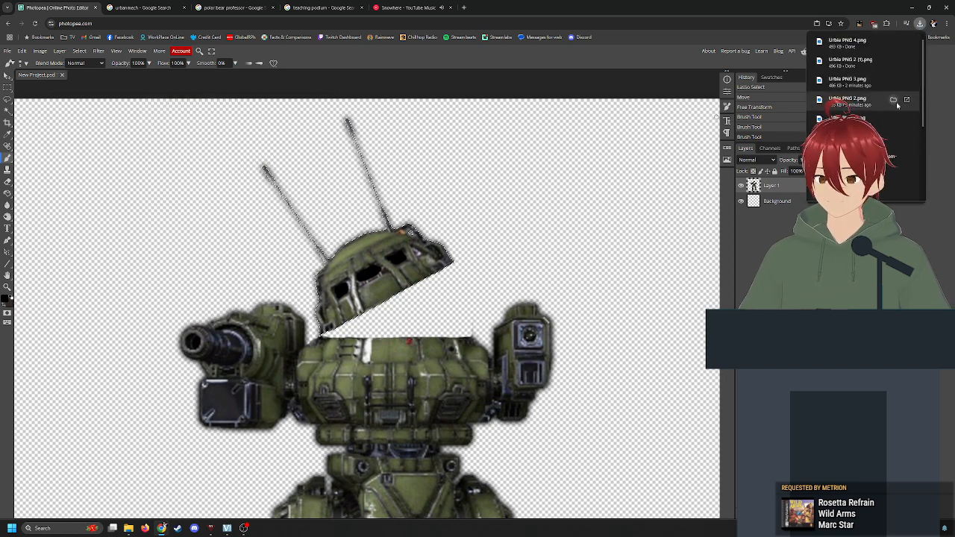
click(894, 66)
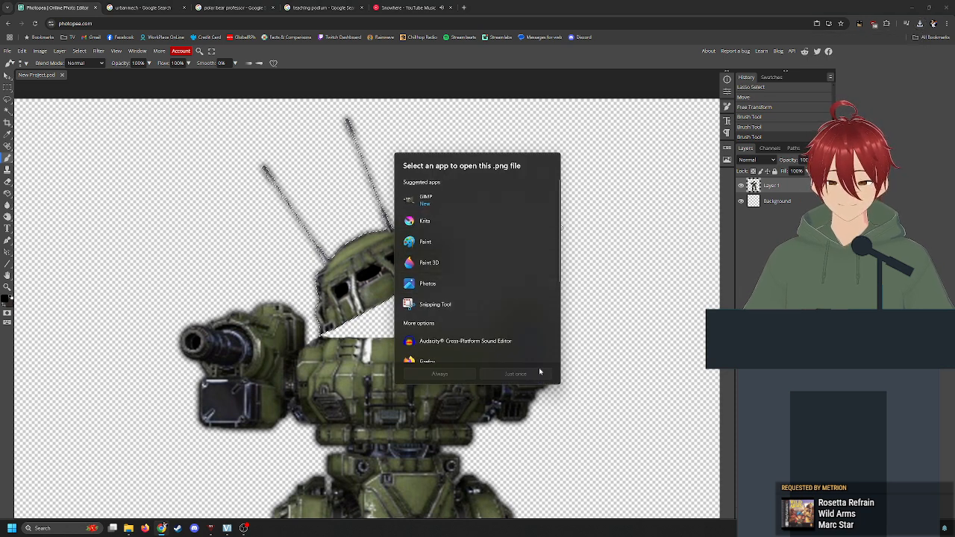
scroll(479, 345, down, 5)
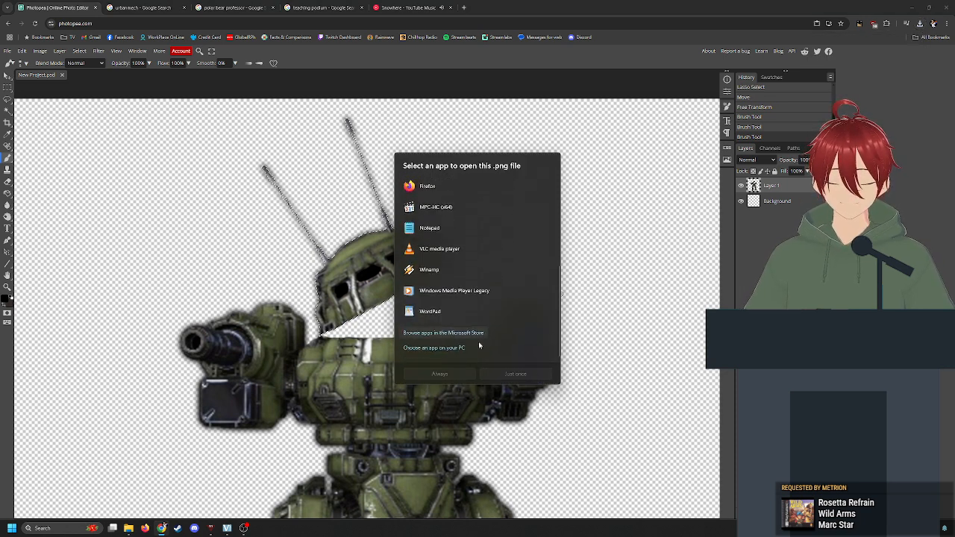
scroll(489, 284, up, 5)
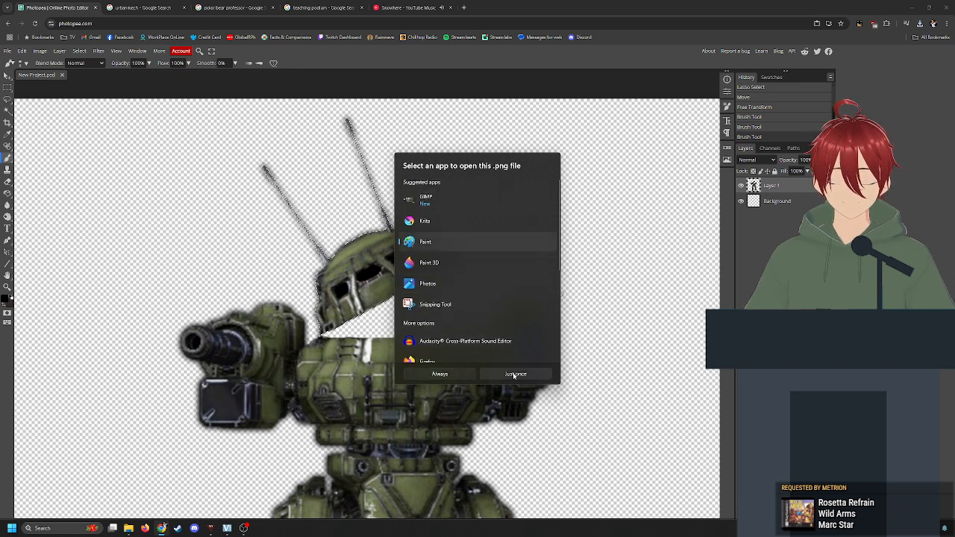
click(586, 346)
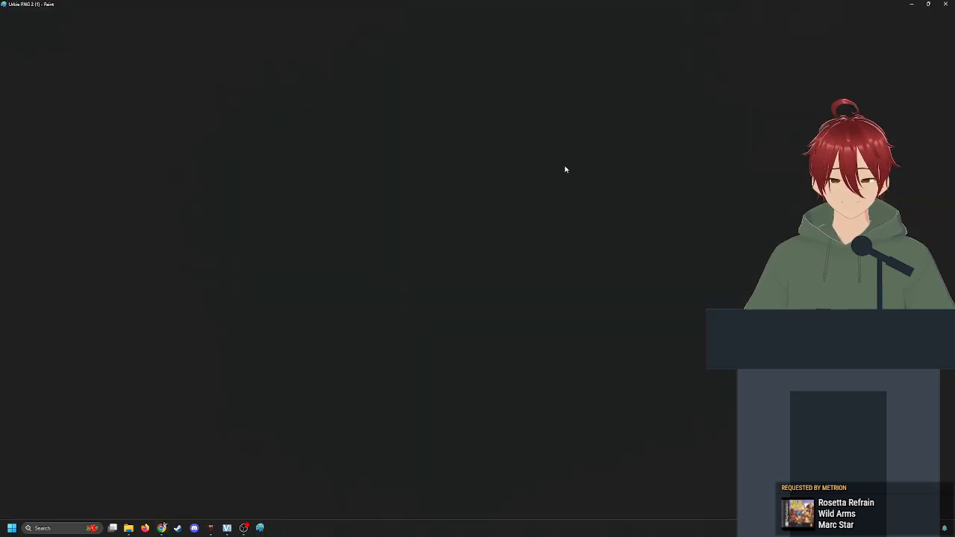
click(945, 5)
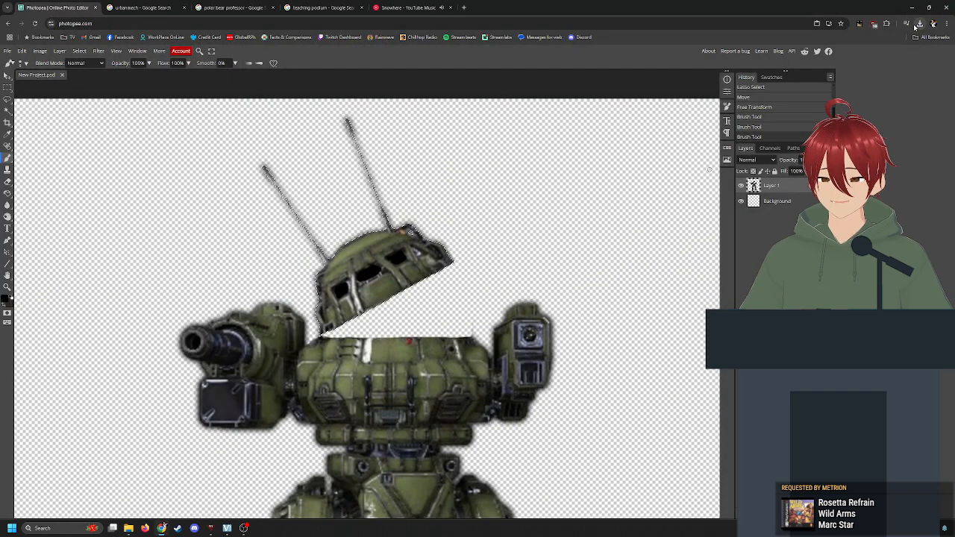
In the Downloads folder, delete the old "Urbie PNG 2" file and rename "Urbie PNG 2 (1)" as "Urbie PNG 2"
click(916, 24)
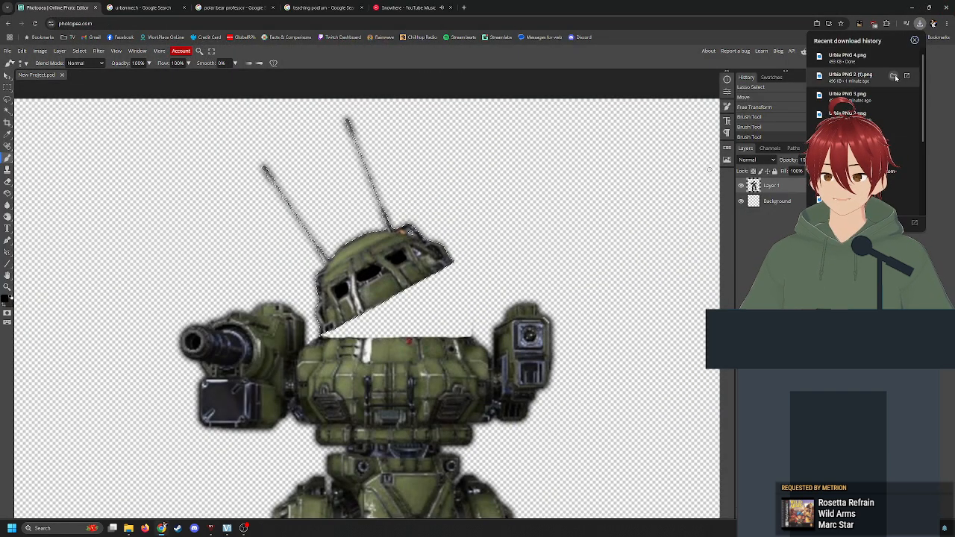
click(893, 76)
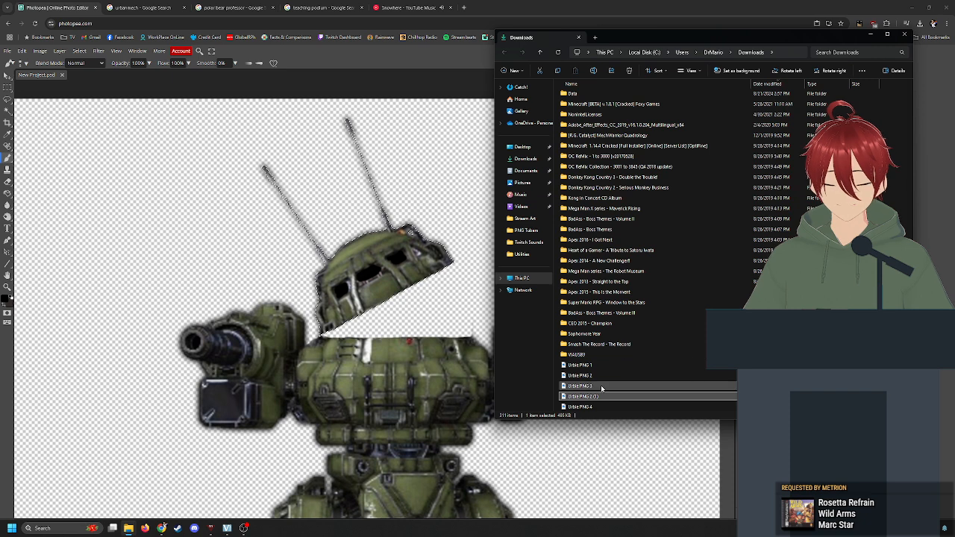
click(596, 376)
key(Delete)
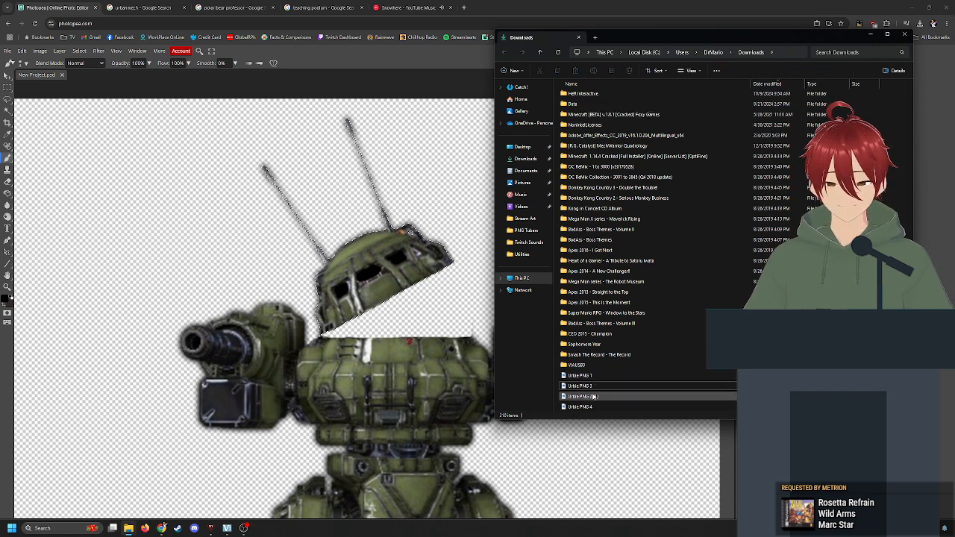
click(611, 398)
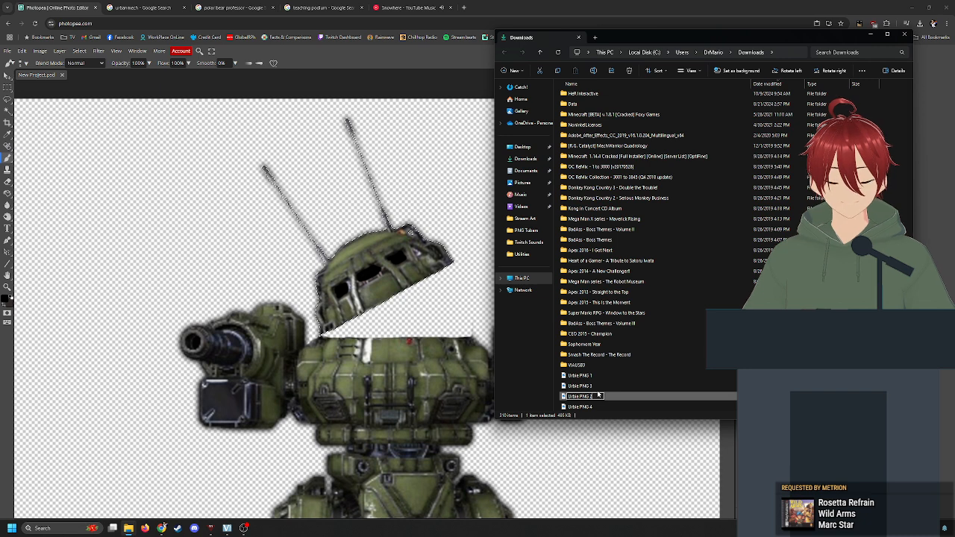
key(Return)
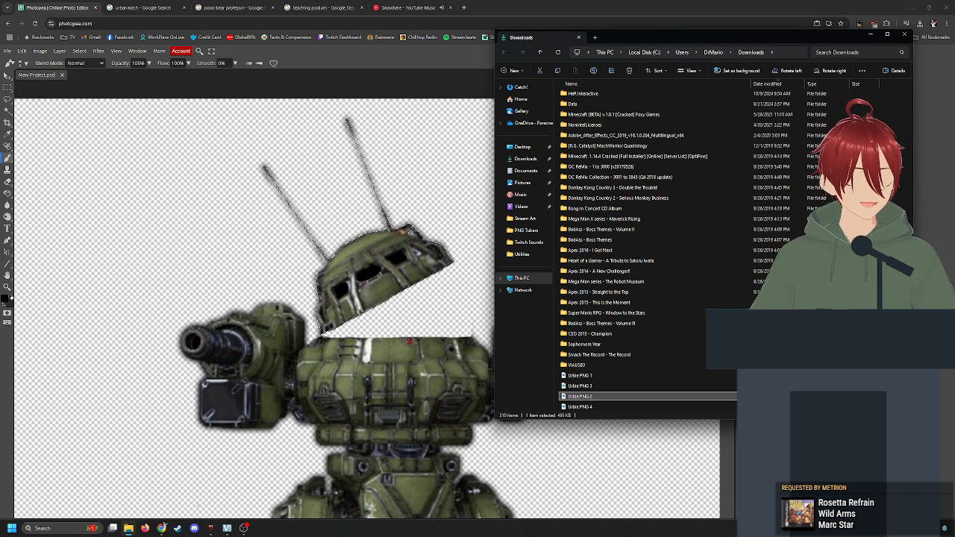
Switch to veadotube mini and create a new state at the end of the avatar state list
mouse_move(228, 529)
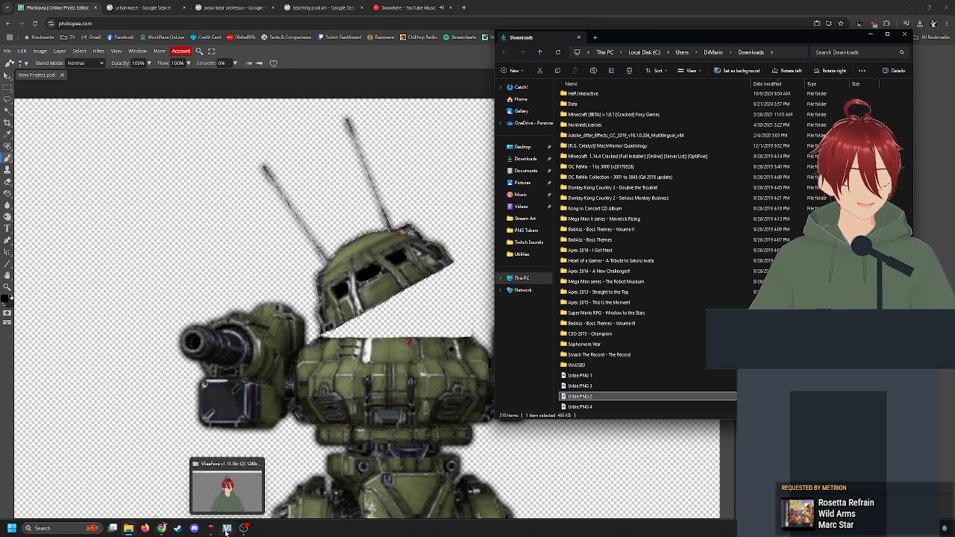
click(211, 528)
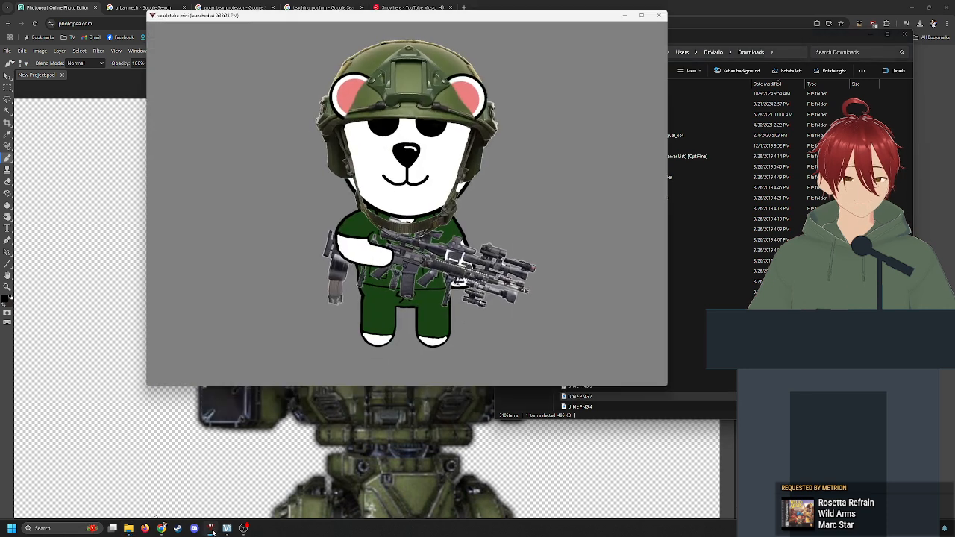
scroll(641, 224, down, 5)
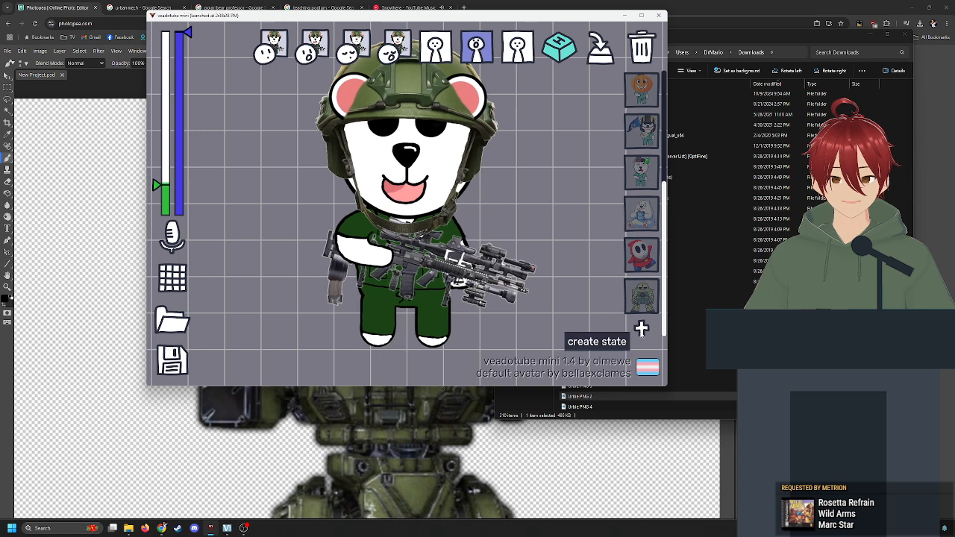
click(641, 328)
scroll(641, 335, down, 2)
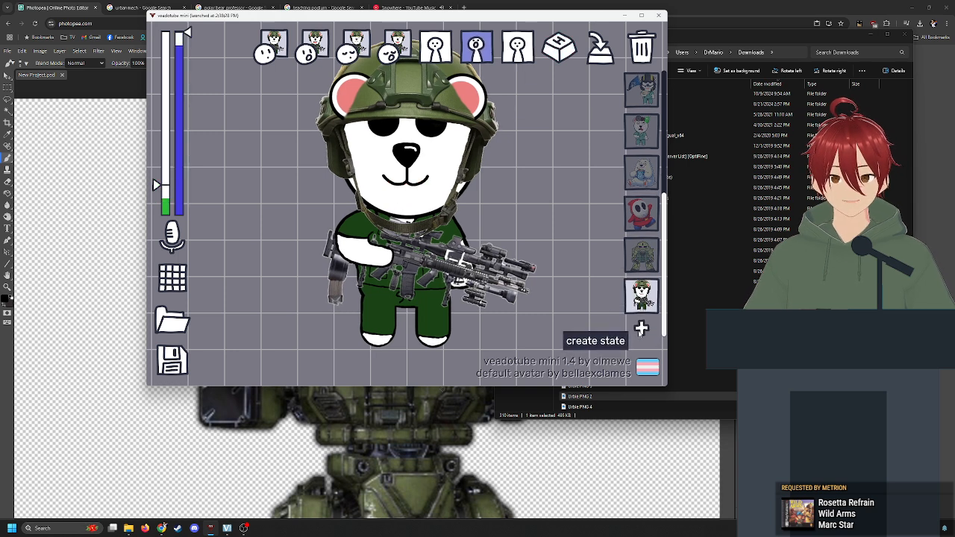
scroll(636, 317, up, 4)
scroll(632, 305, down, 3)
scroll(632, 306, down, 1)
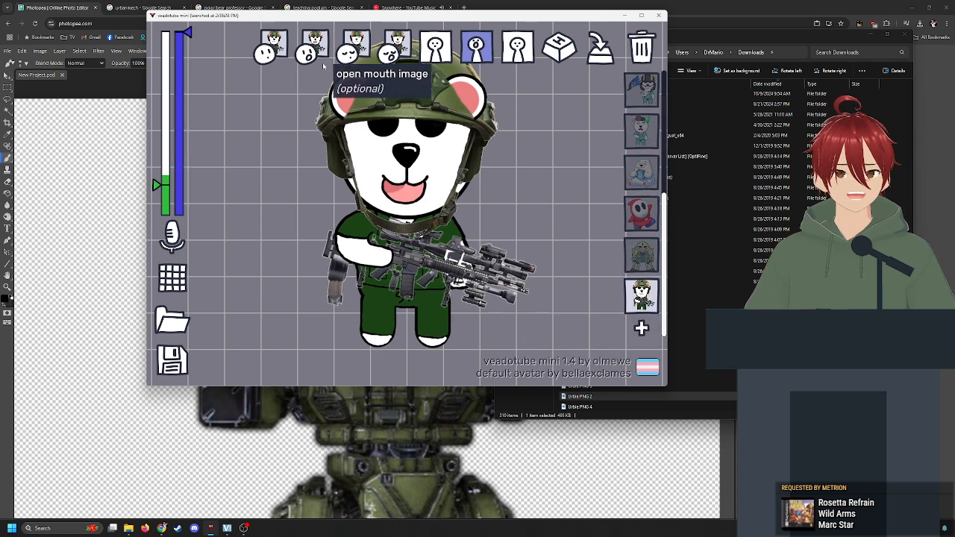
Open the new state's closed-mouth image picker and move the four Urbie PNG files from Downloads into its PNG Tubers folder
click(274, 44)
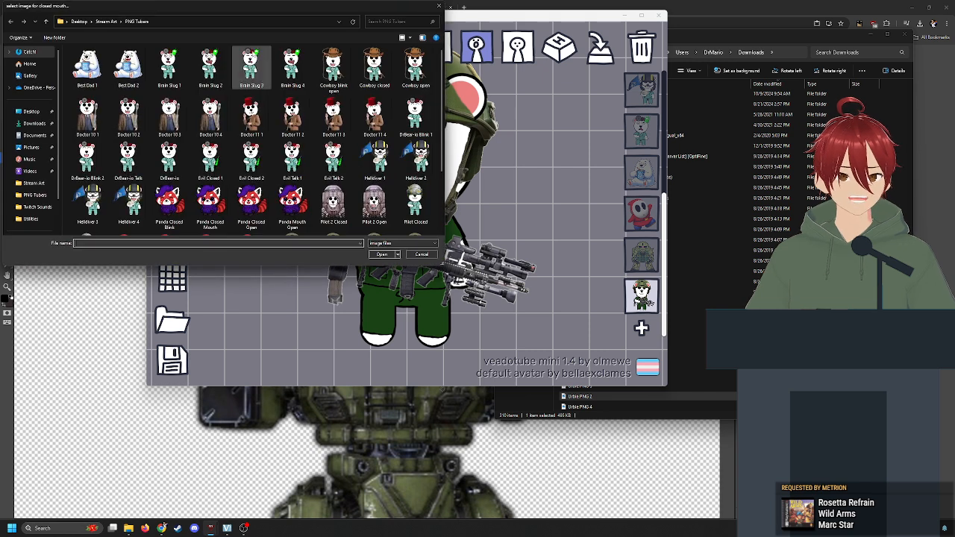
scroll(289, 155, down, 2)
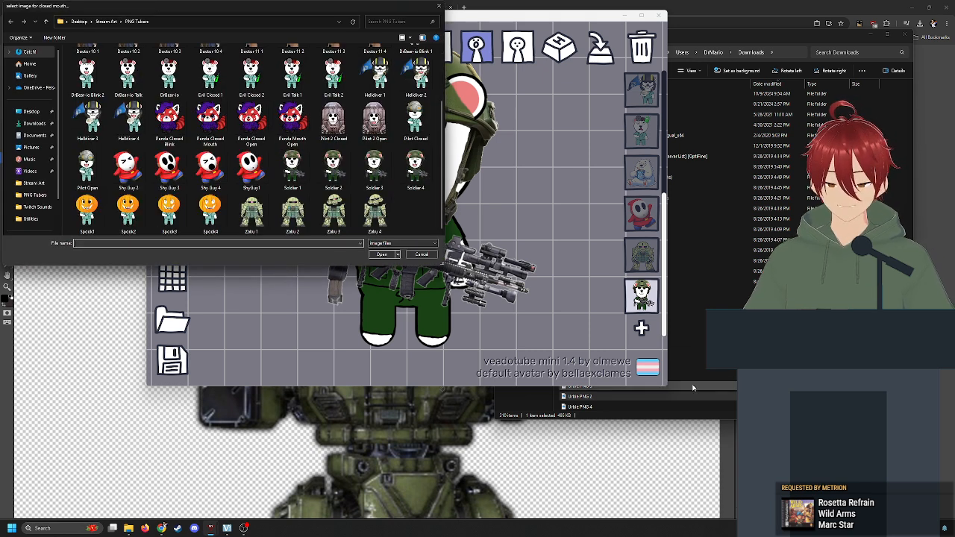
click(609, 404)
click(593, 375)
key(shift+Down)
key(shift+Down)
key(shift+Down)
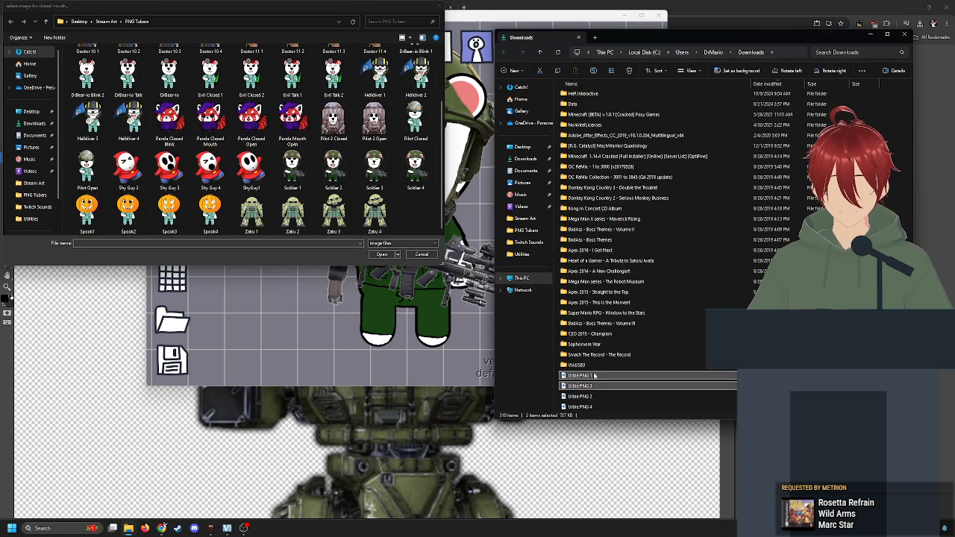
drag(592, 376, 411, 215)
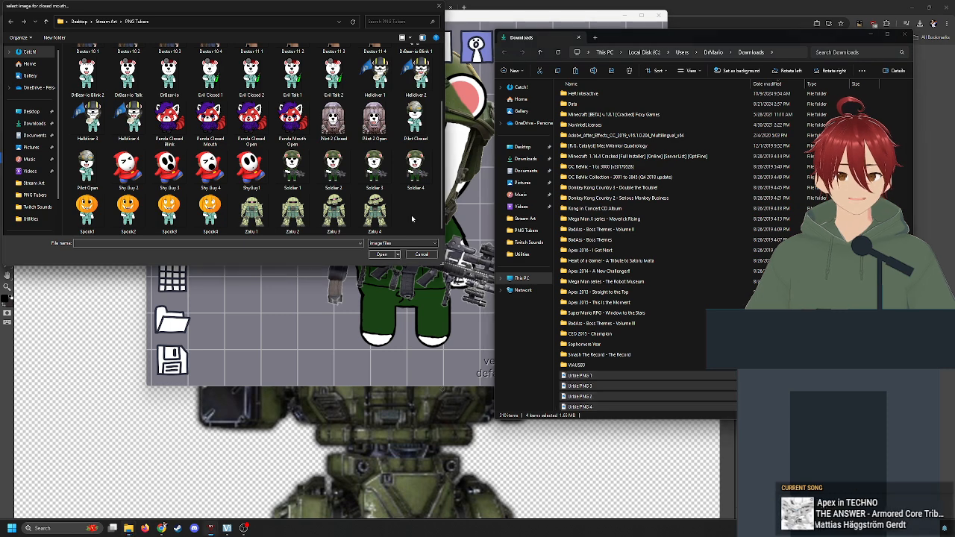
Set the new state's closed-mouth image to Urbie PNG 1 and its open-mouth image to Urbie PNG 2
scroll(409, 225, down, 1)
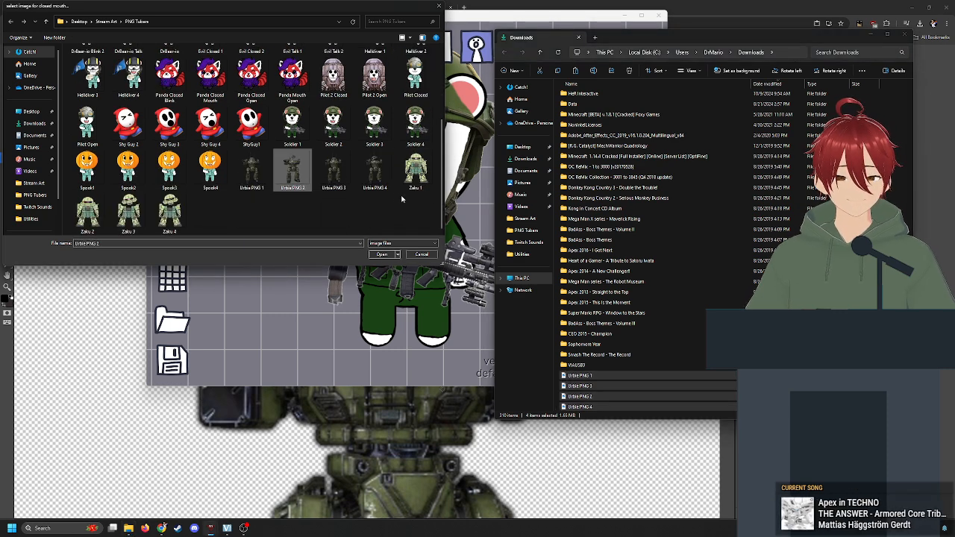
double_click(253, 173)
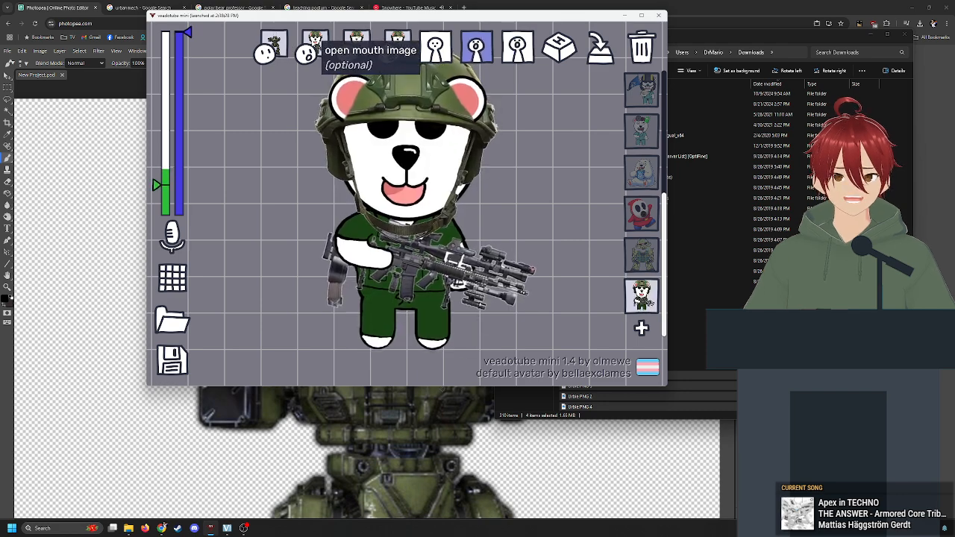
click(314, 46)
click(351, 49)
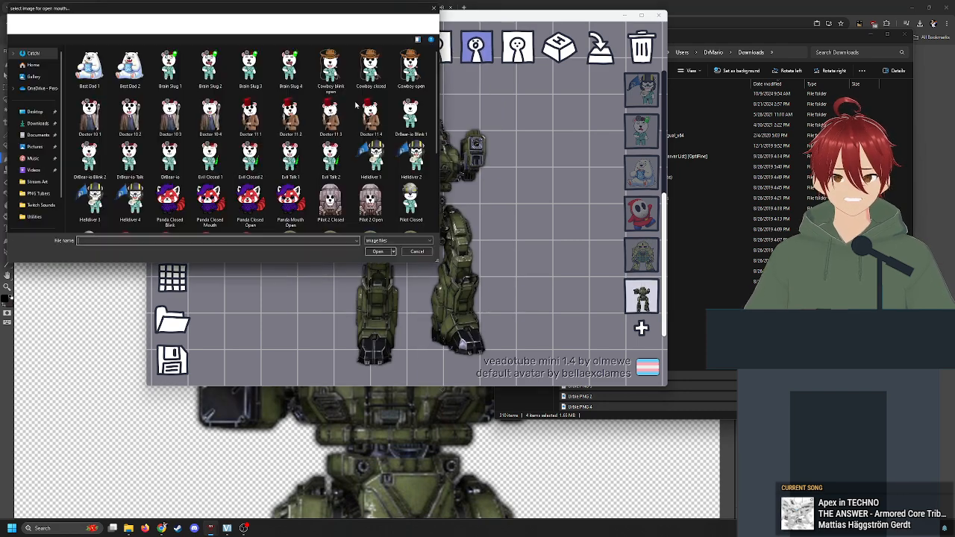
scroll(321, 197, down, 3)
double_click(330, 161)
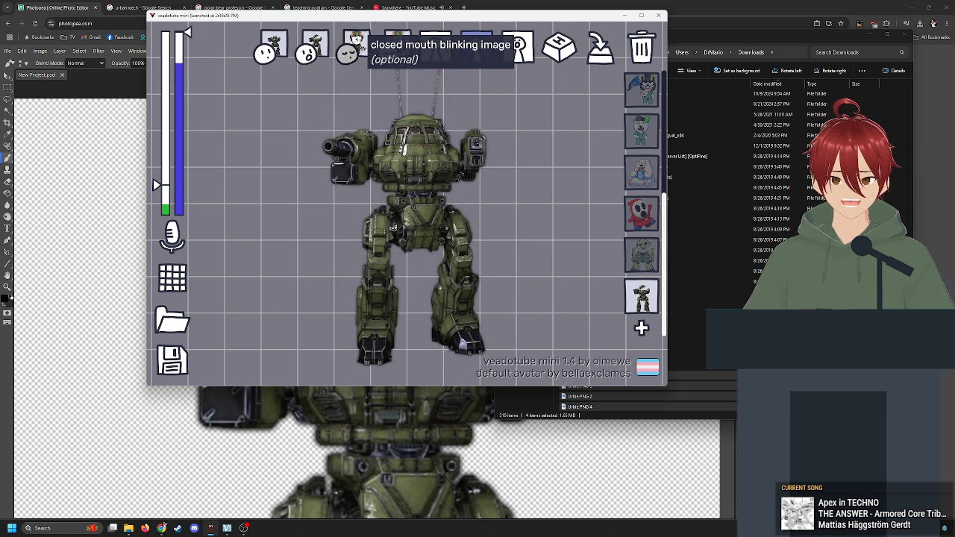
Set the closed-mouth blinking image to Urbie PNG 3 and the open-mouth blinking image to Urbie PNG 4, and display the Zaku state
click(358, 43)
click(403, 43)
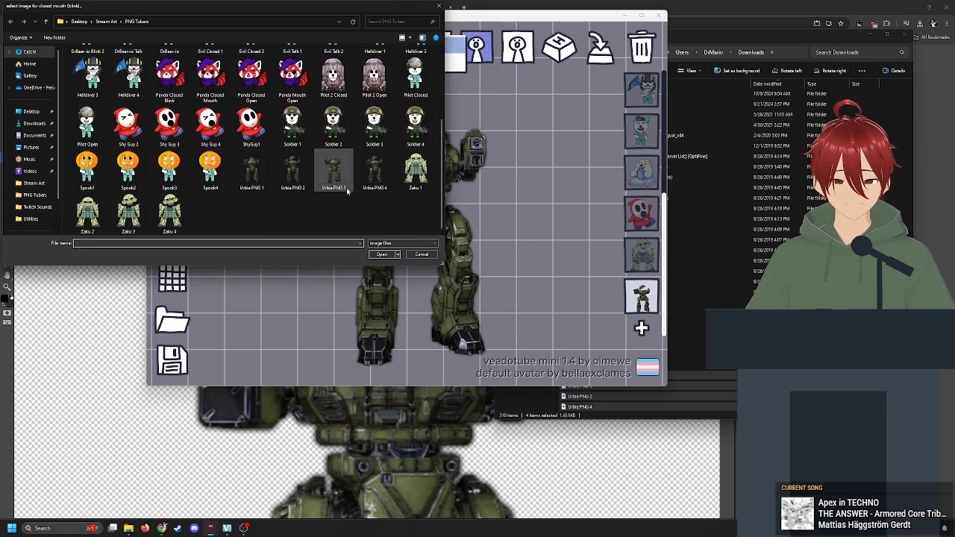
double_click(326, 175)
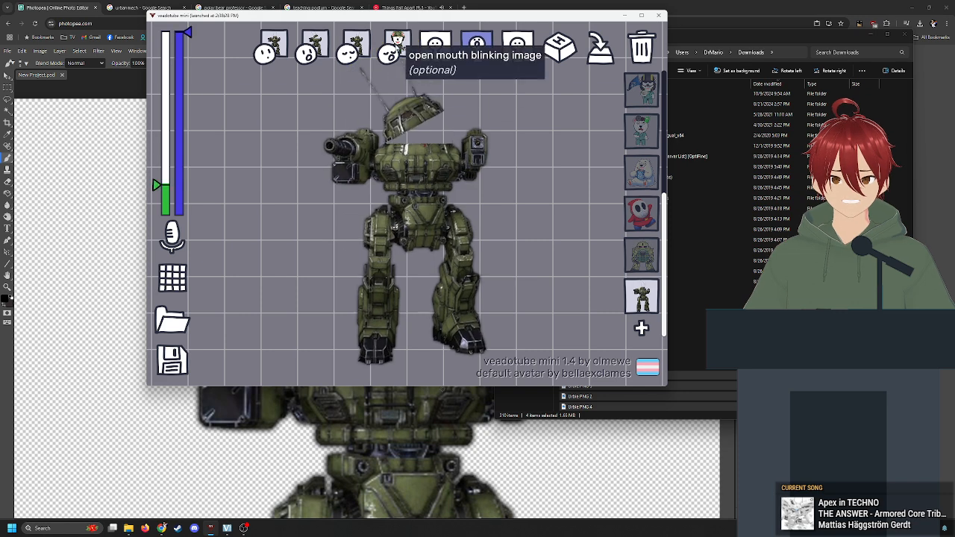
click(397, 43)
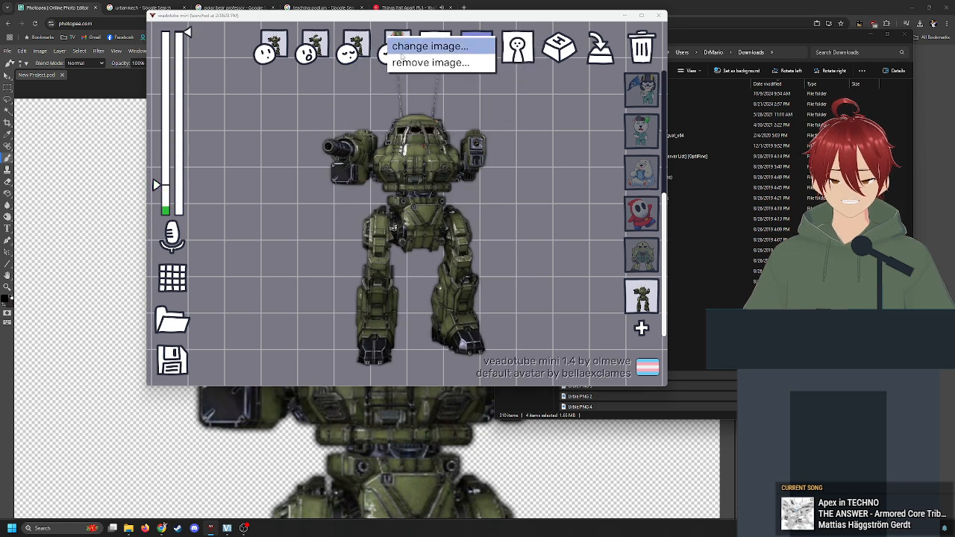
click(429, 46)
double_click(367, 179)
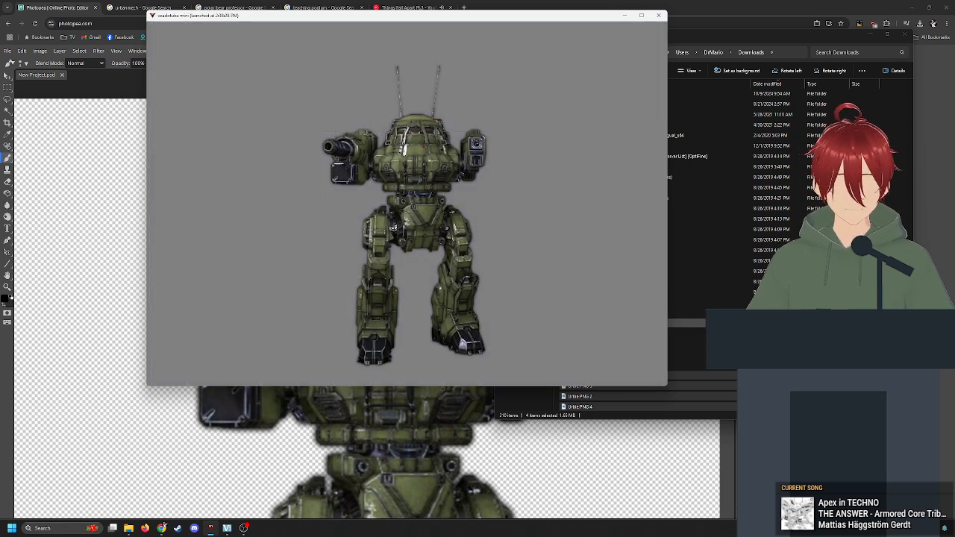
click(644, 258)
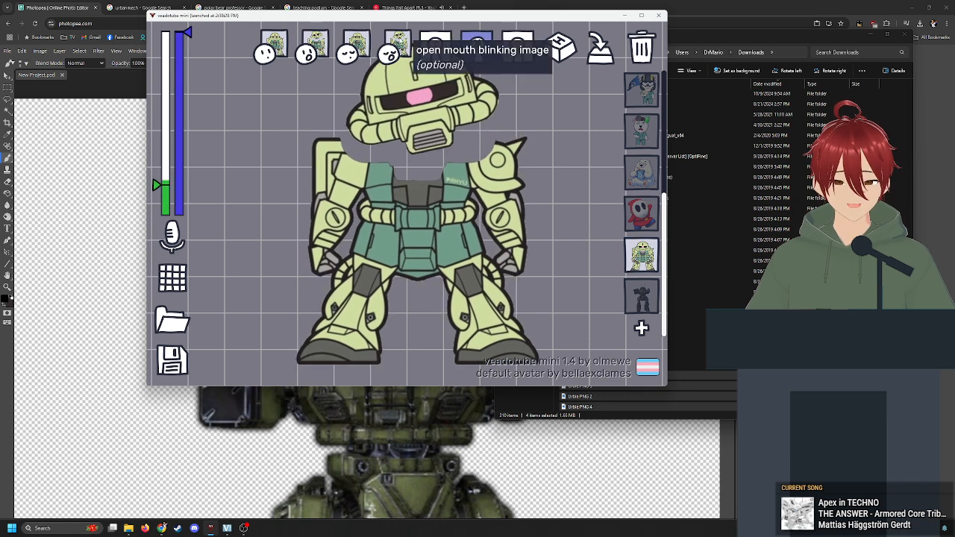
Switch to the browser and copy the illustrated polar bear with graduation cap and pointer from the "polar bear professor" image results
click(252, 7)
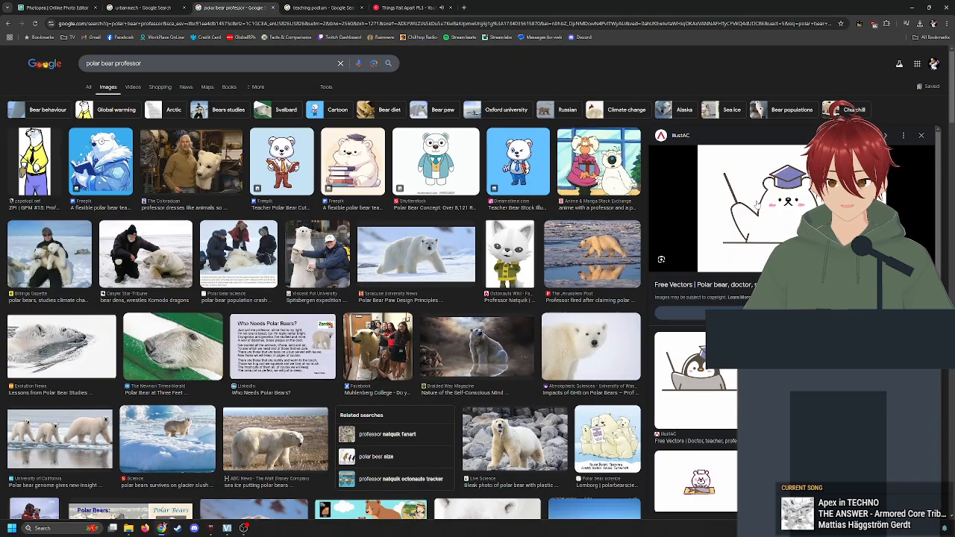
right_click(779, 206)
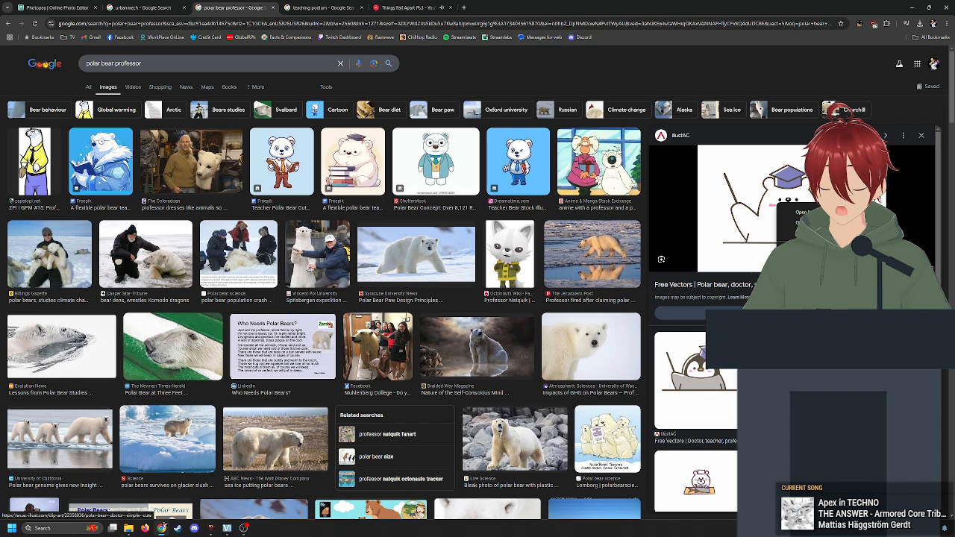
click(808, 293)
Switch to Photopea and create a new 1000 by 1000 px project with a transparent background
click(56, 7)
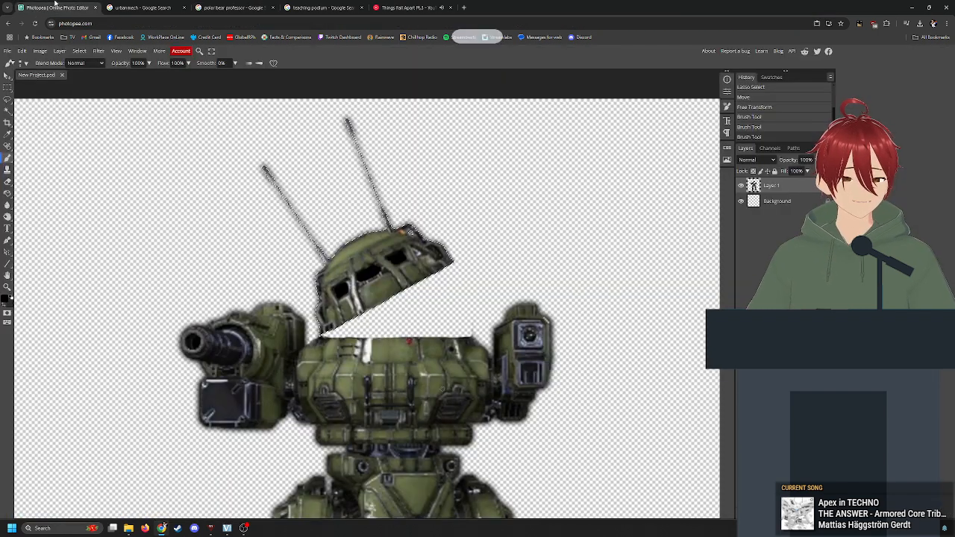
click(7, 51)
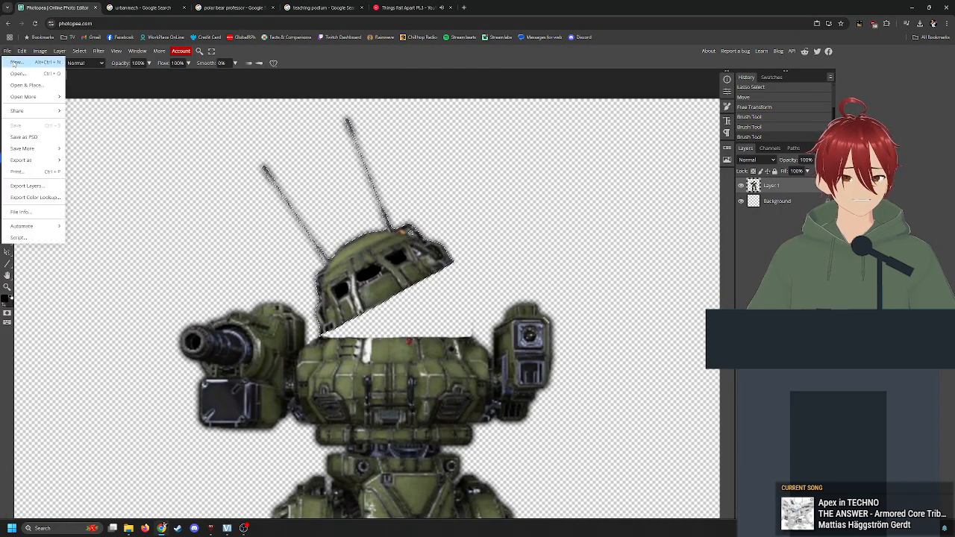
click(23, 62)
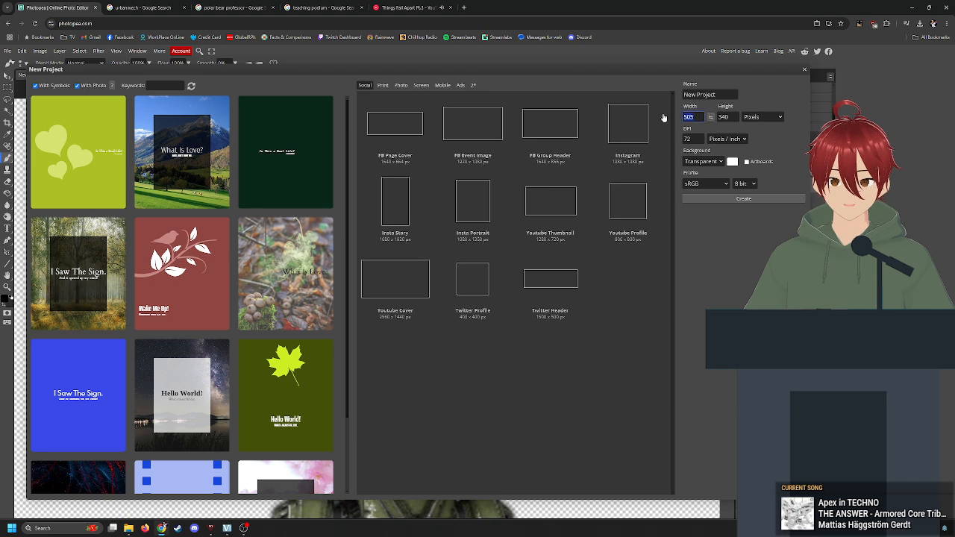
key(Tab)
text(1)
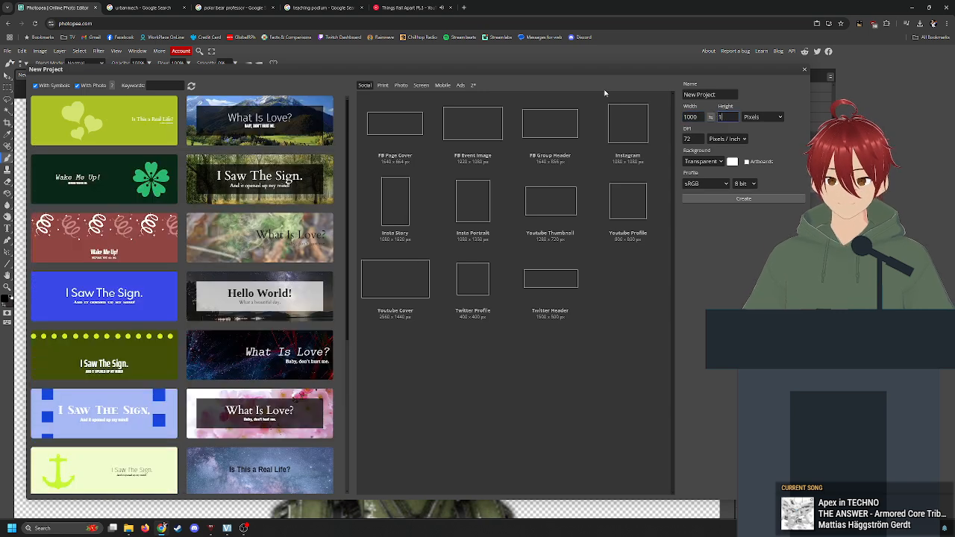
click(757, 198)
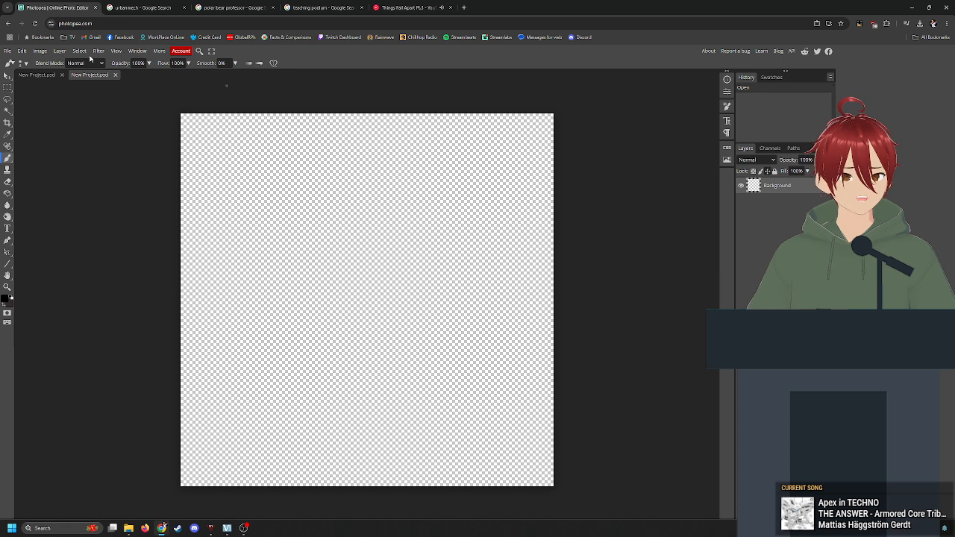
Add a new layer to the blank project and paste the copied polar bear picture onto it
click(60, 51)
mouse_move(89, 62)
click(153, 64)
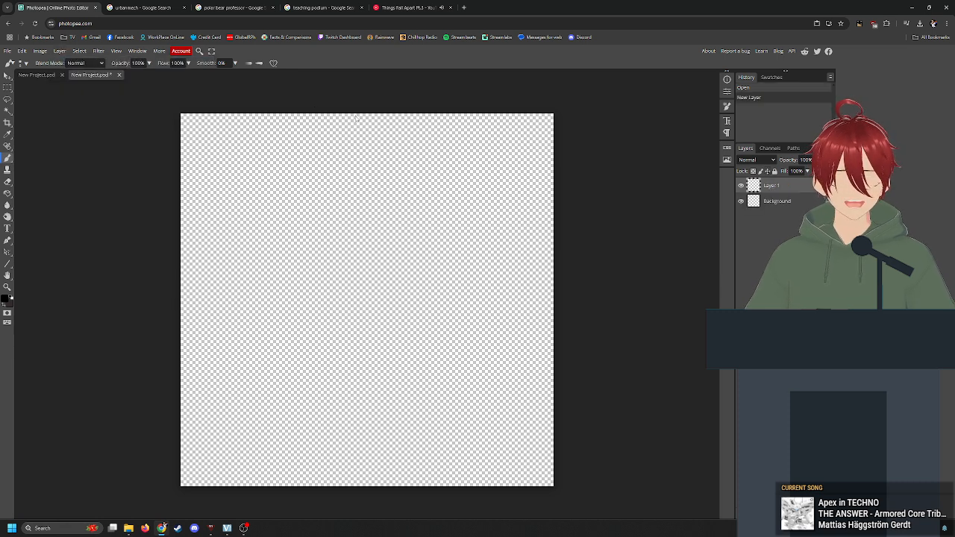
key(ctrl+v)
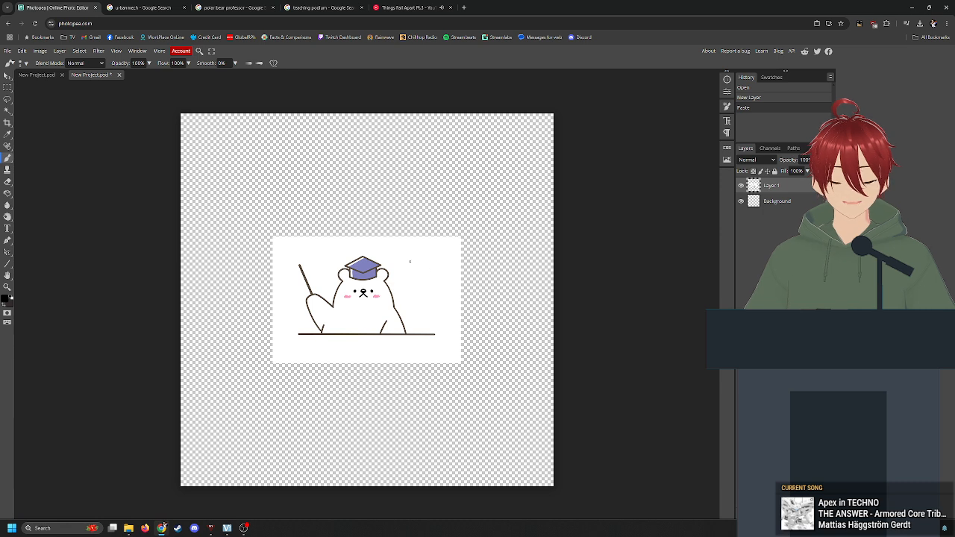
Remove the white background around the polar bear with the Magic Wand and clear the selection
click(7, 111)
click(304, 251)
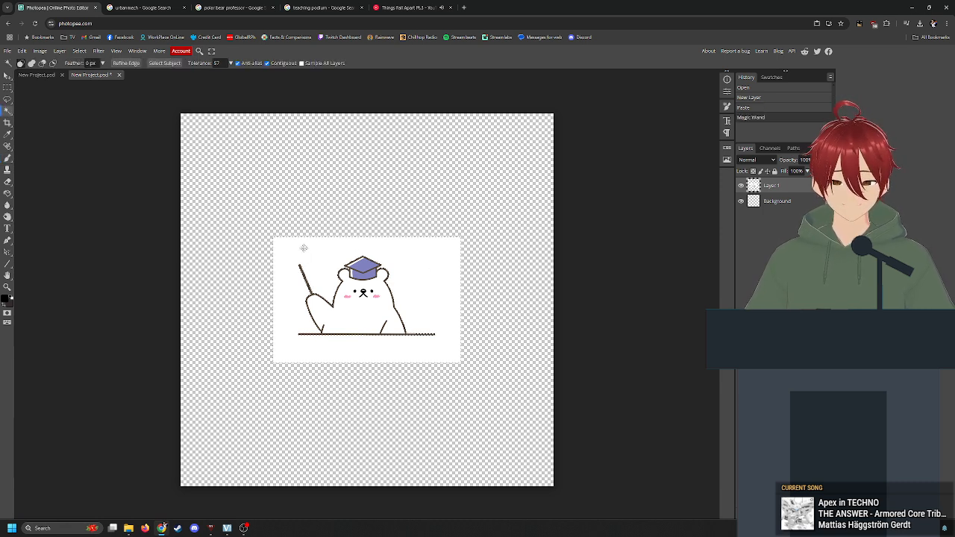
key(Delete)
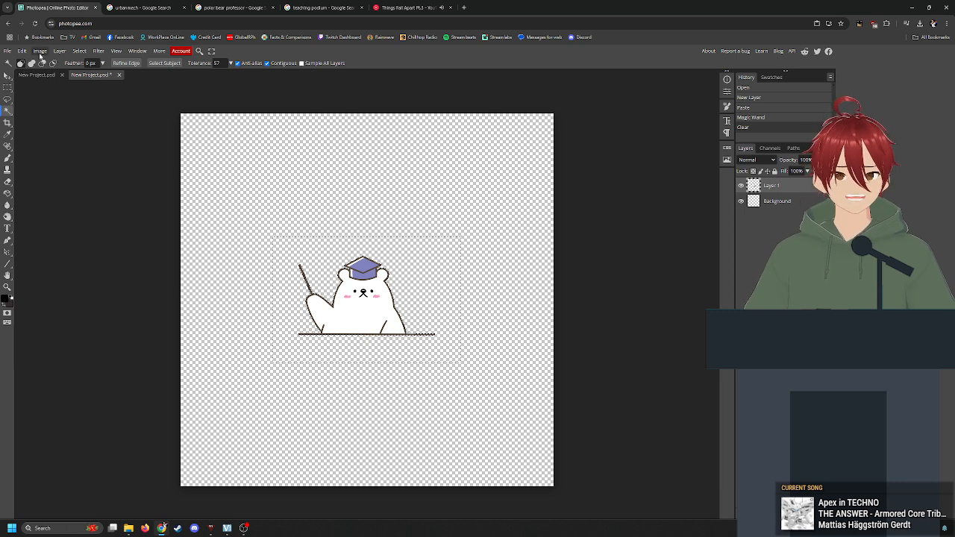
click(40, 54)
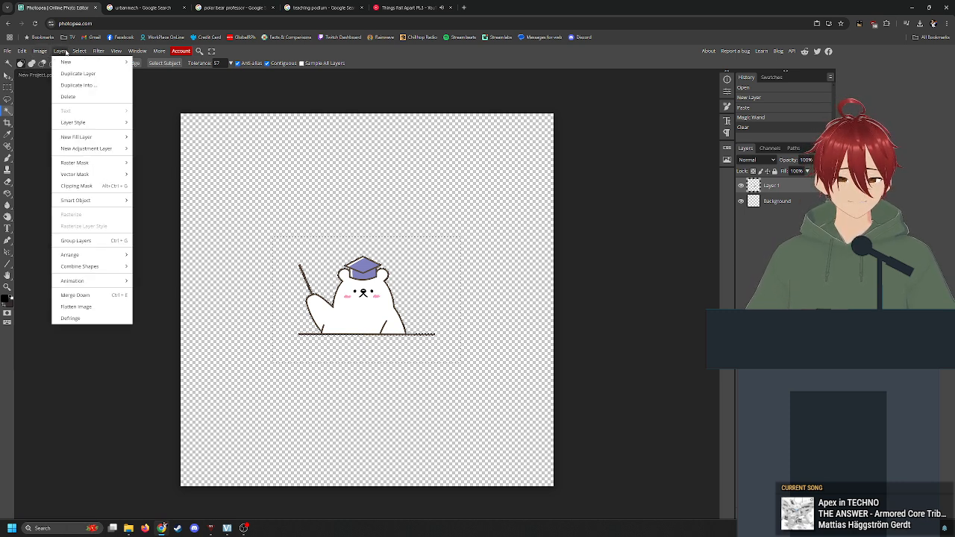
click(93, 74)
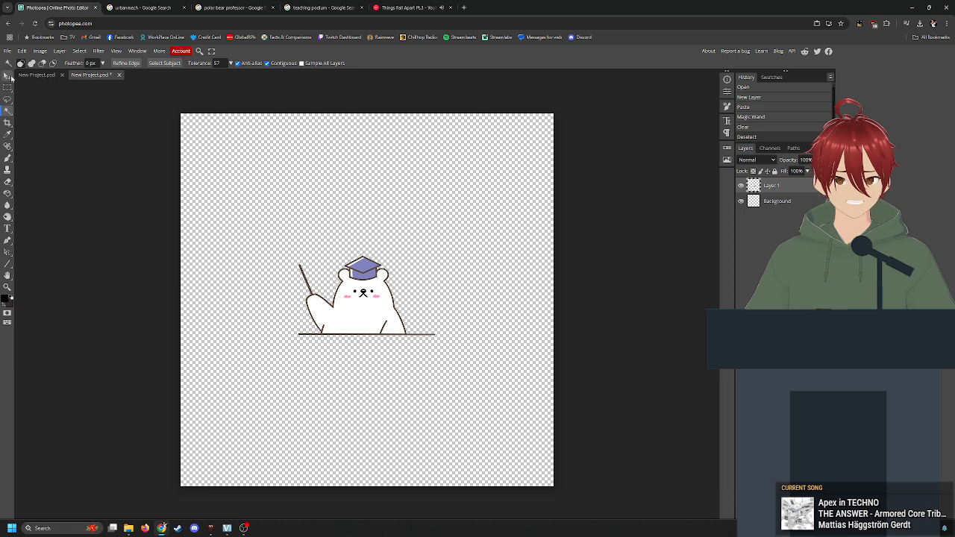
Enlarge the polar bear proportionally to about 264% and center it on the canvas
click(8, 77)
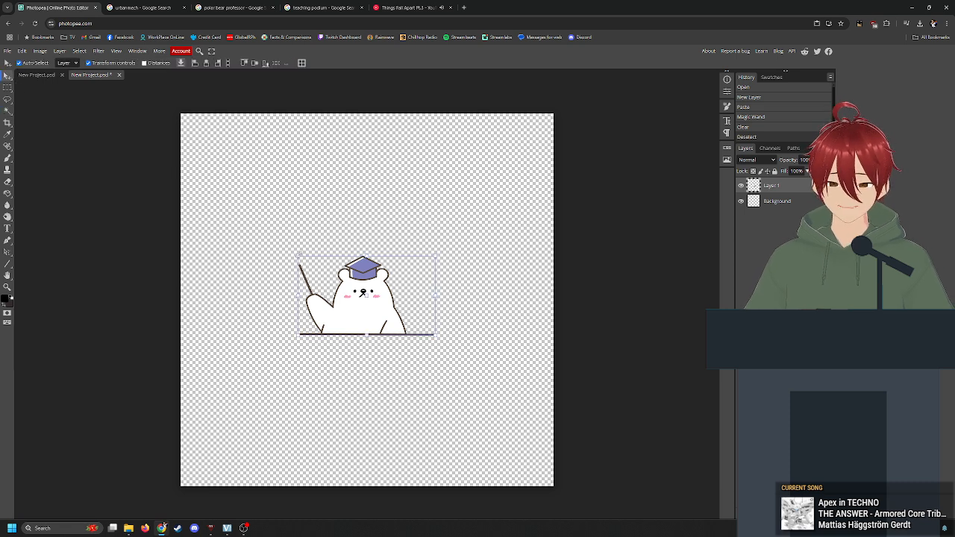
drag(299, 256, 199, 198)
drag(434, 200, 575, 159)
drag(451, 221, 450, 285)
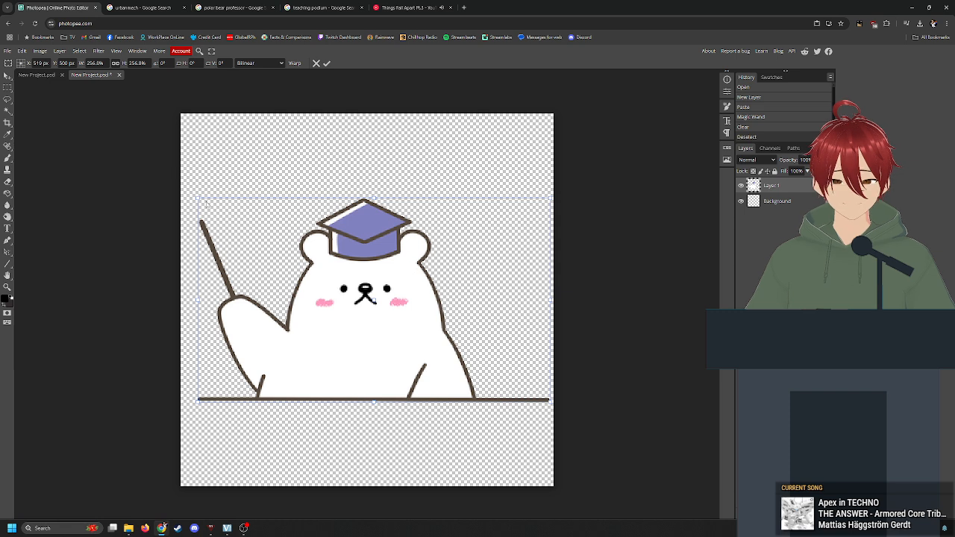
drag(199, 199, 188, 191)
drag(637, 311, 632, 311)
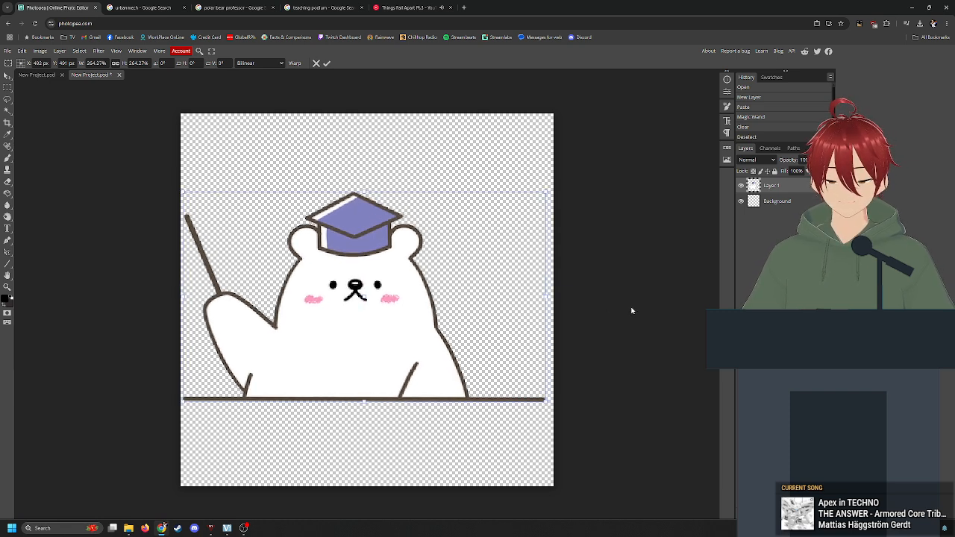
drag(518, 285, 518, 287)
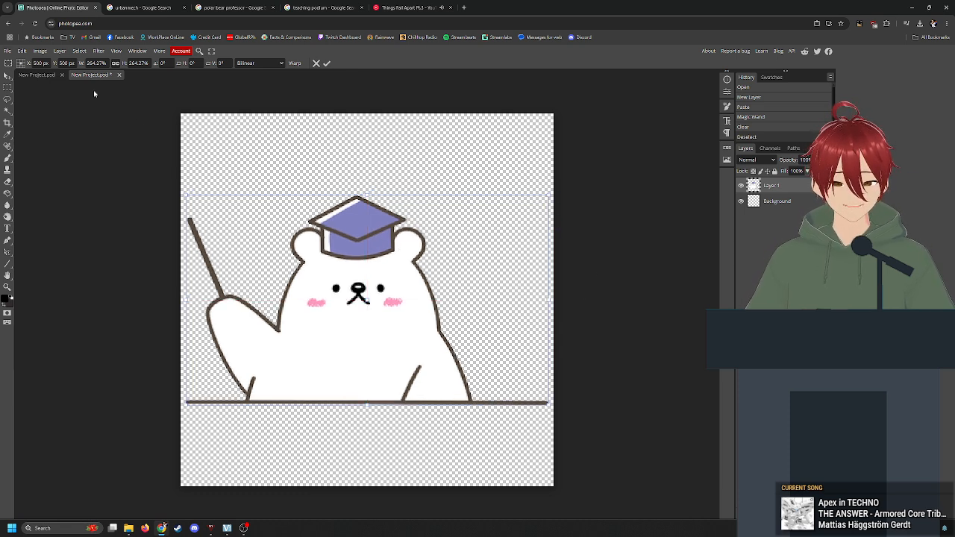
Export the polar bear as a 1000 by 1000 px PNG named "Professor 1"
click(8, 51)
mouse_move(30, 161)
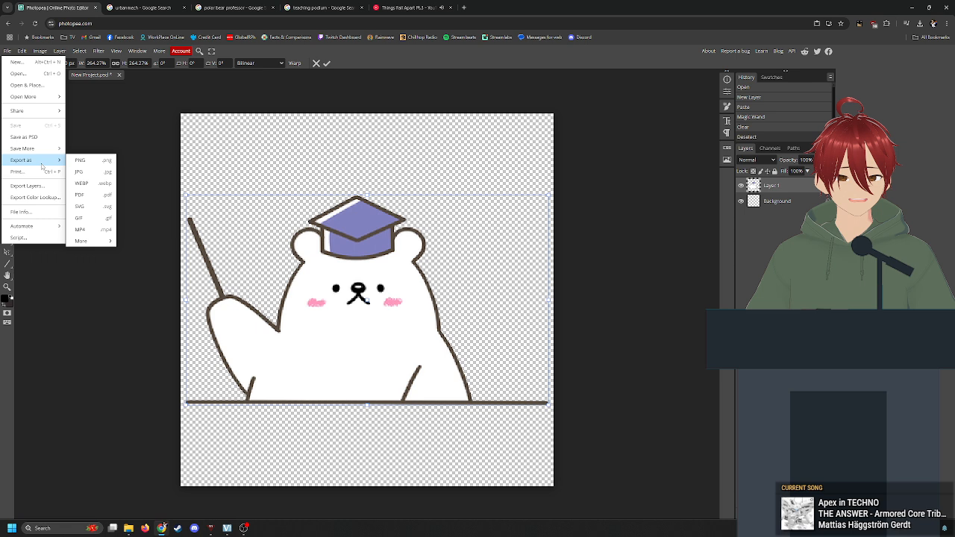
click(88, 161)
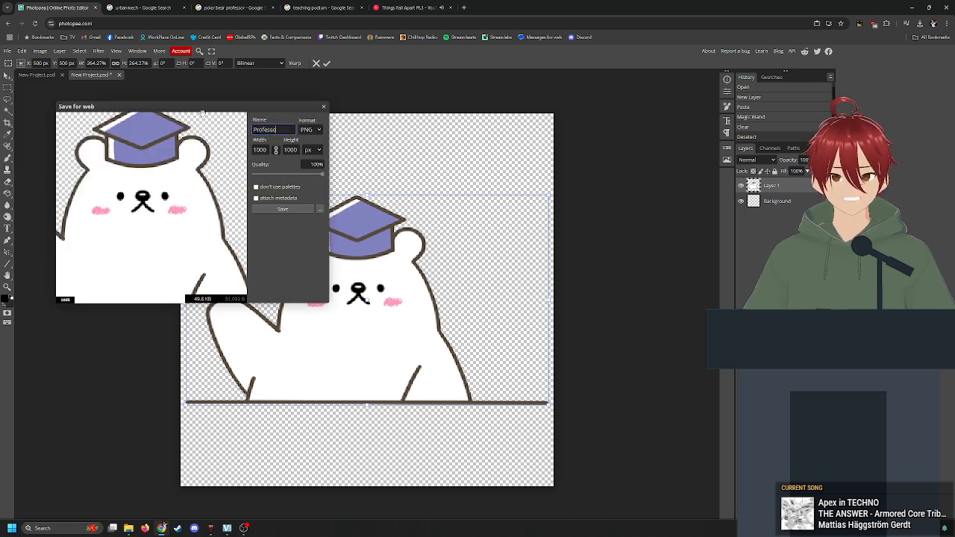
click(273, 212)
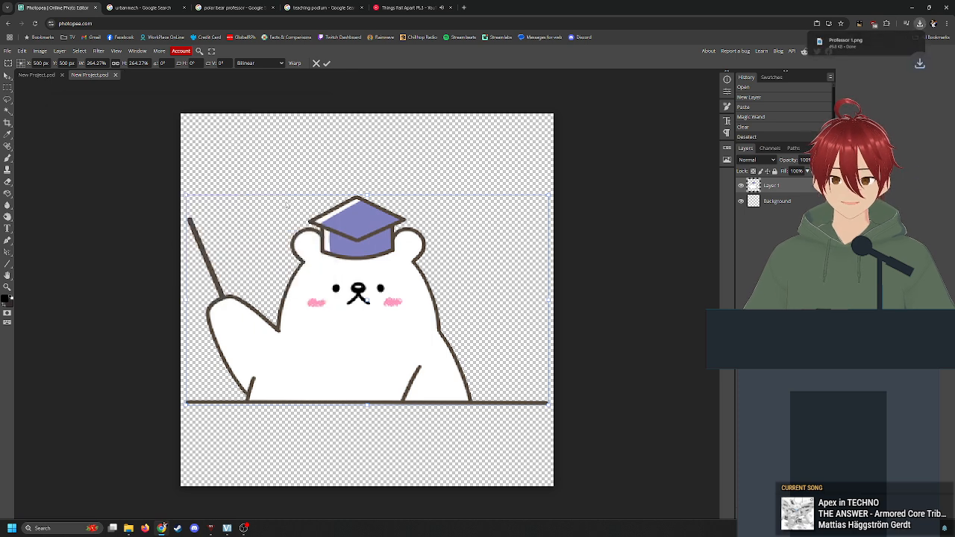
Add a new empty layer above the polar bear layer
click(60, 52)
mouse_move(72, 63)
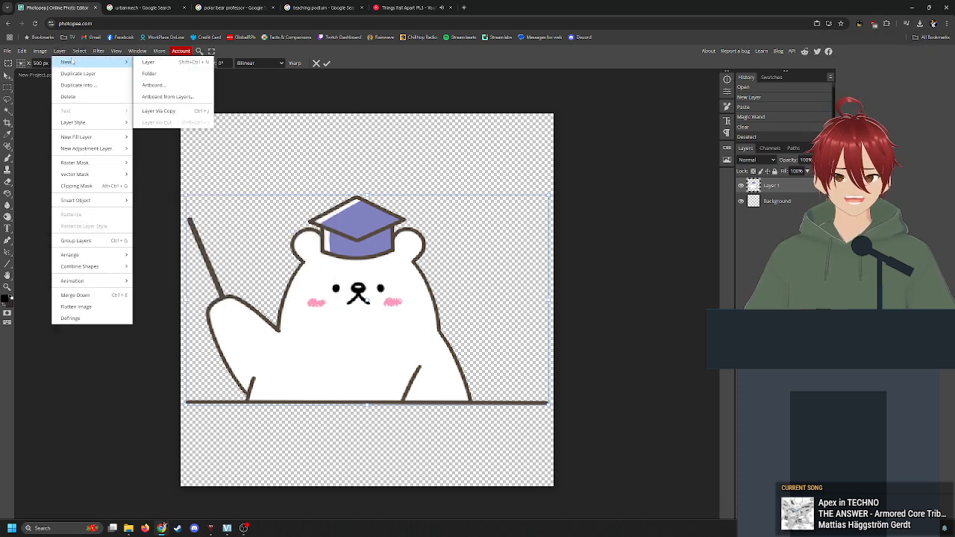
click(145, 62)
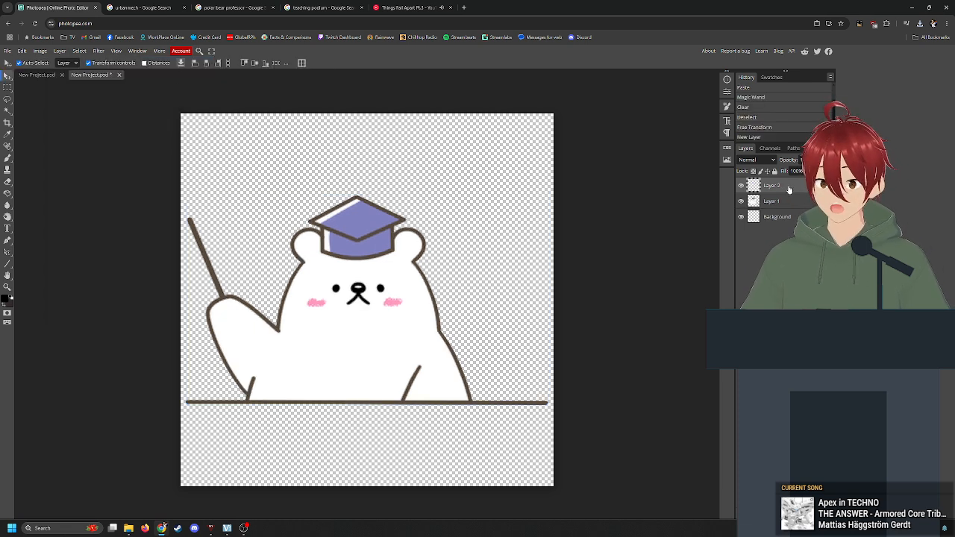
Sample the polar bear's white face color and paint over both eyes on the new layer with an enlarged brush
key(ctrl+plus)
key(ctrl+plus)
key(ctrl+plus)
key(ctrl+plus)
key(ctrl+plus)
key(ctrl+plus)
key(ctrl+plus)
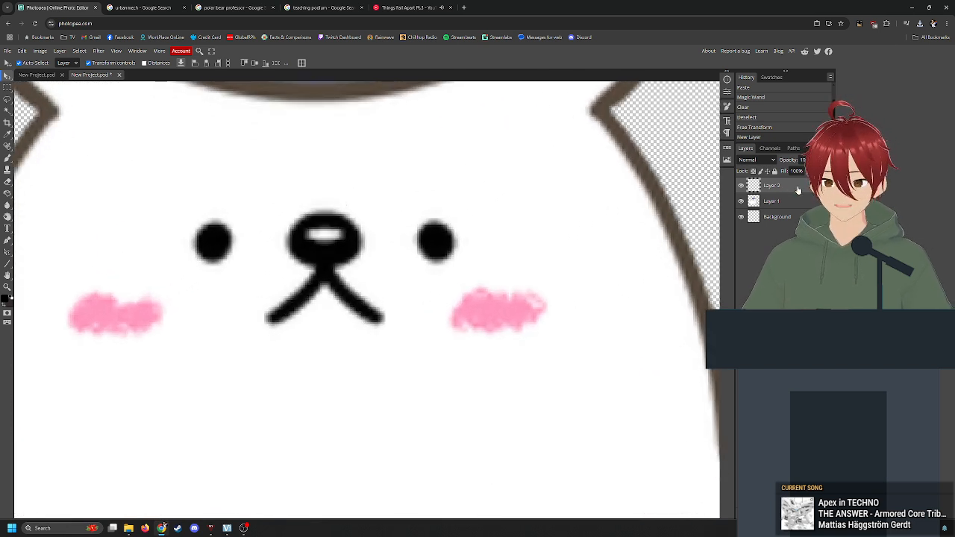
click(8, 135)
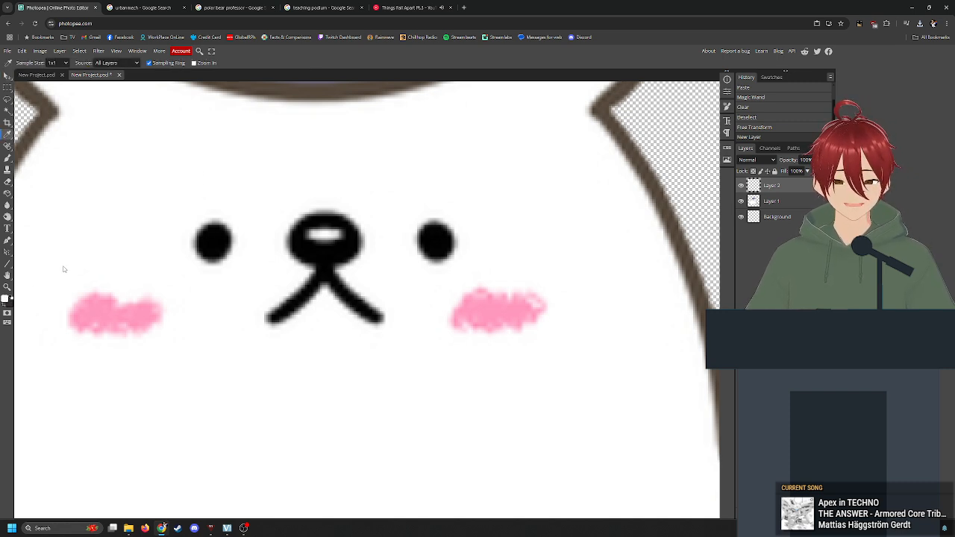
right_click(188, 235)
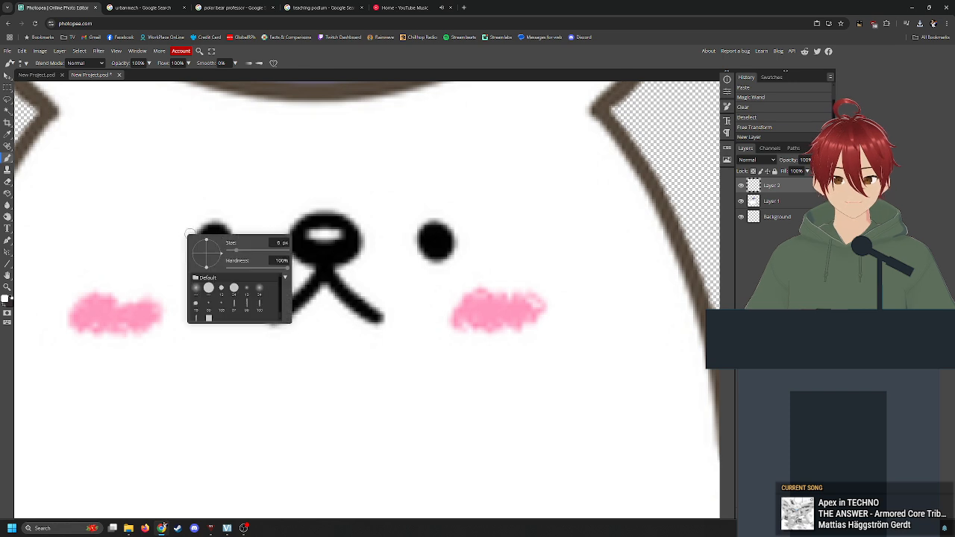
drag(245, 252, 270, 252)
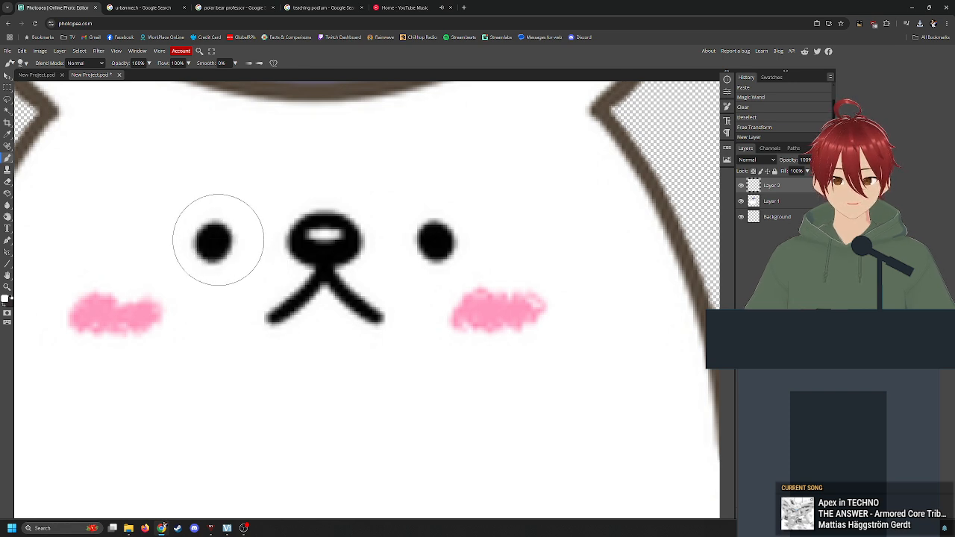
click(215, 237)
click(440, 237)
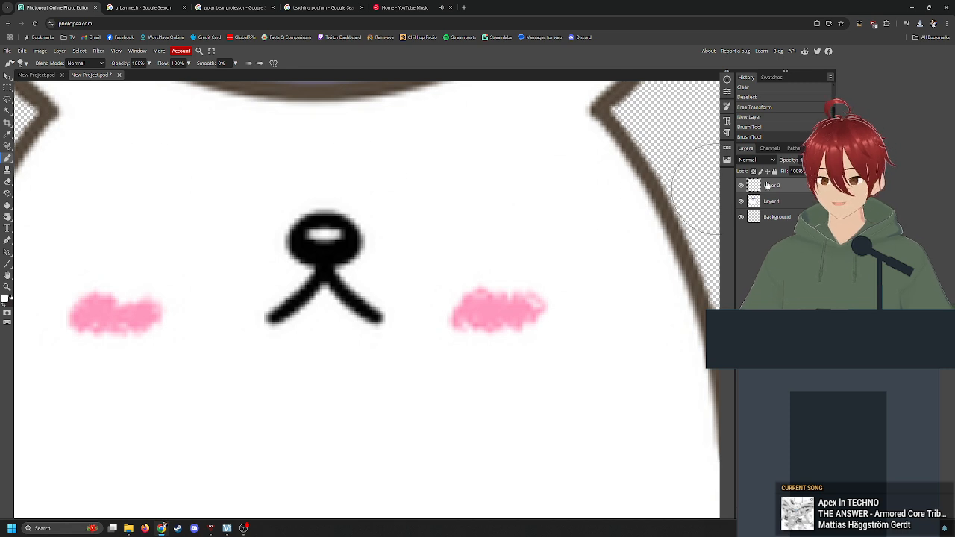
Lower the eye-cover layer's opacity to 50% and draw a black closed-eye arch over each eye with a 10 px brush
drag(818, 171, 800, 174)
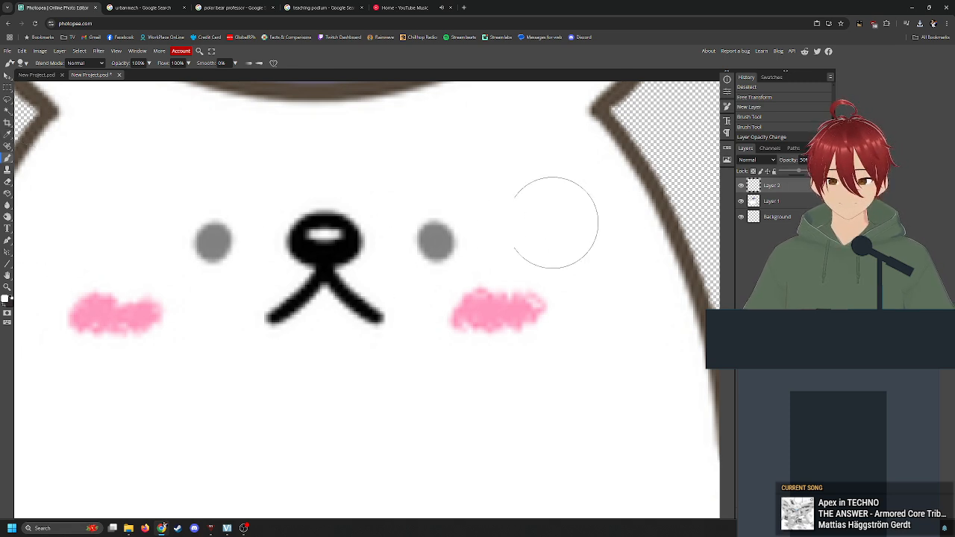
click(8, 134)
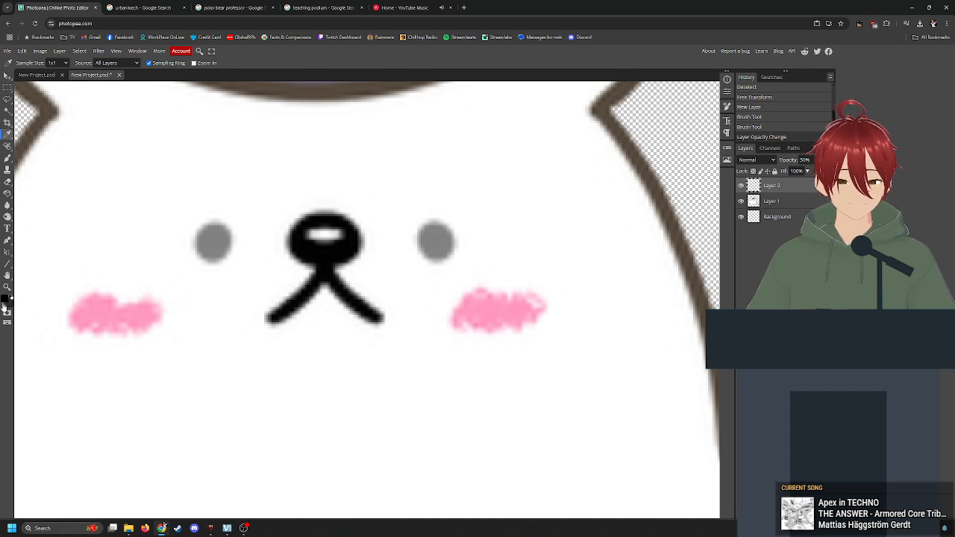
click(8, 157)
right_click(181, 250)
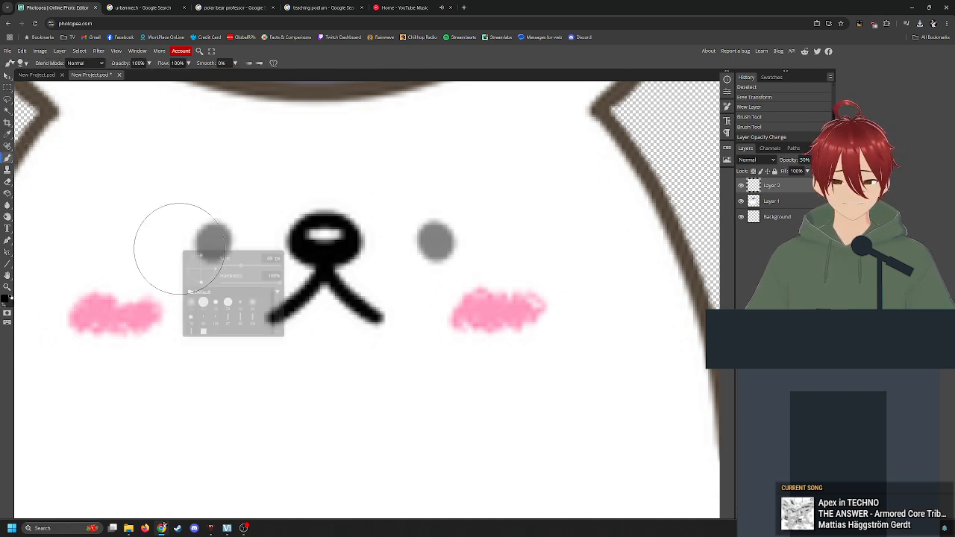
drag(234, 265, 232, 268)
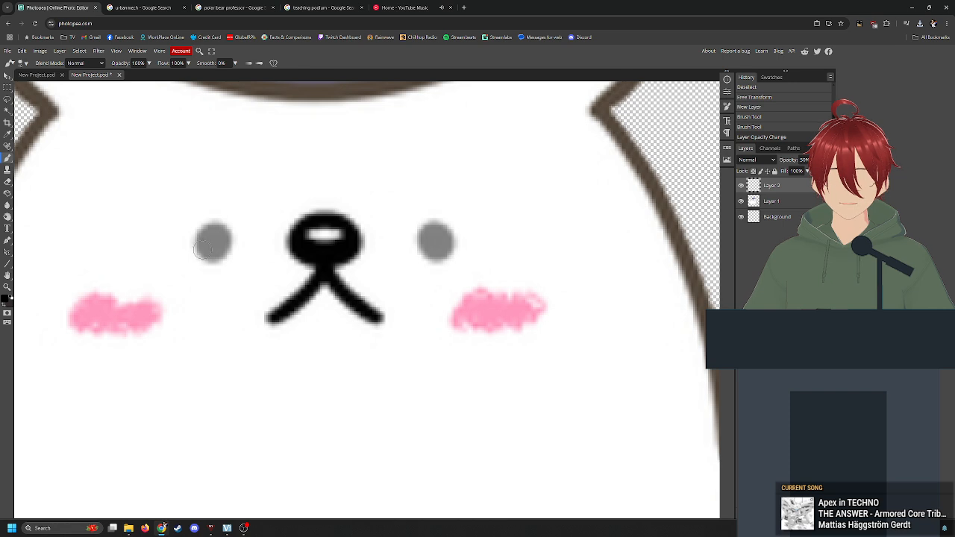
mouse_move(200, 250)
mouse_down()
mouse_move(217, 235)
mouse_move(238, 256)
mouse_up()
mouse_move(422, 248)
mouse_down()
mouse_move(442, 227)
mouse_move(459, 254)
mouse_up()
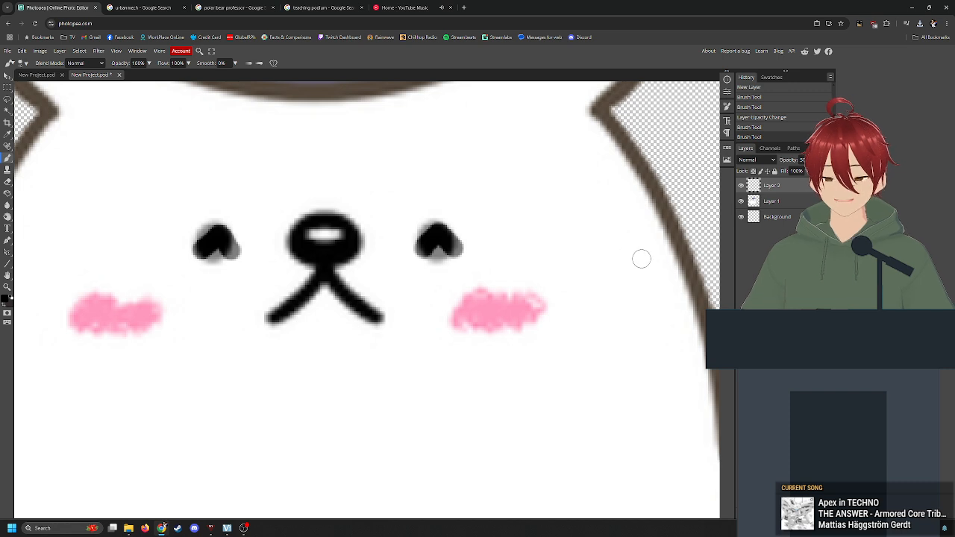
Compare the closed eyes with the original, restore the closed-eye layer's opacity to 100%, and hide that layer
click(742, 186)
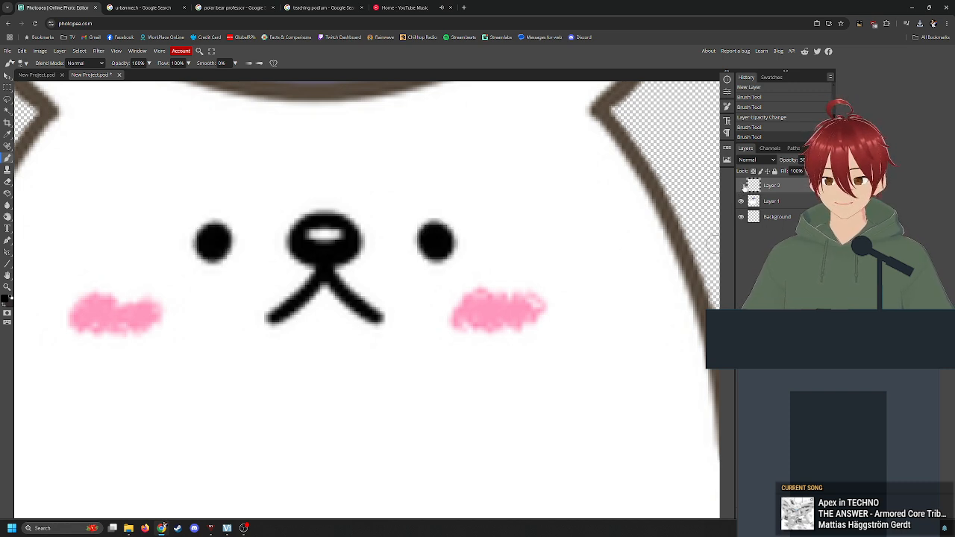
click(741, 186)
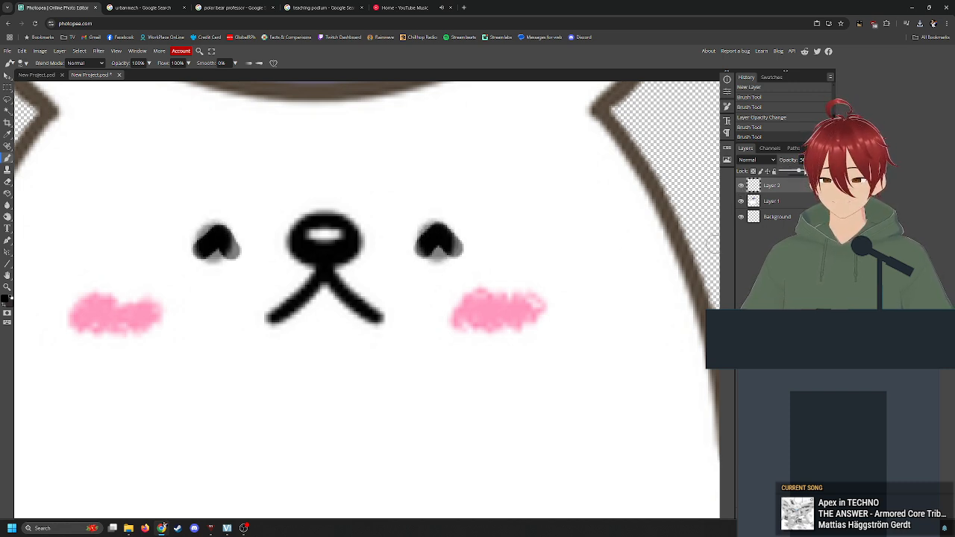
drag(798, 171, 821, 170)
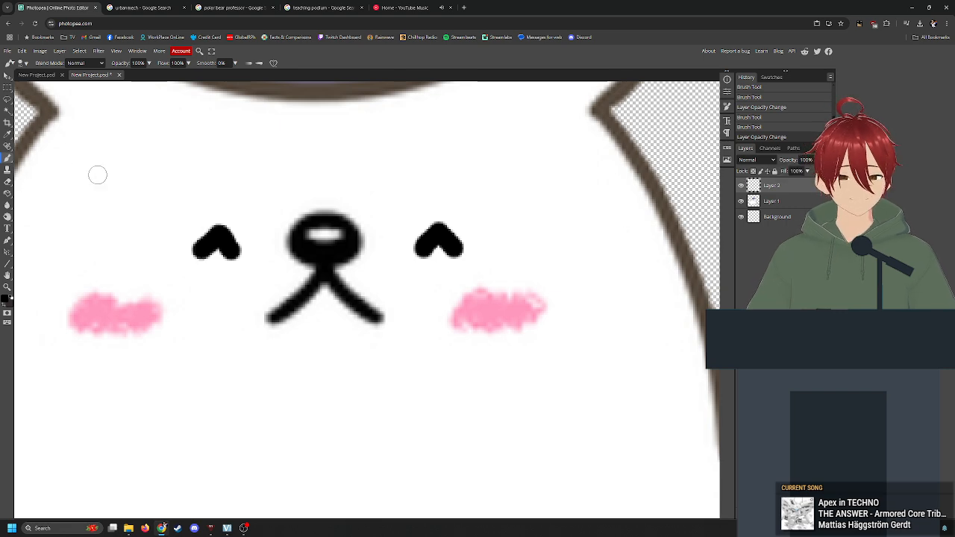
key(ctrl+0)
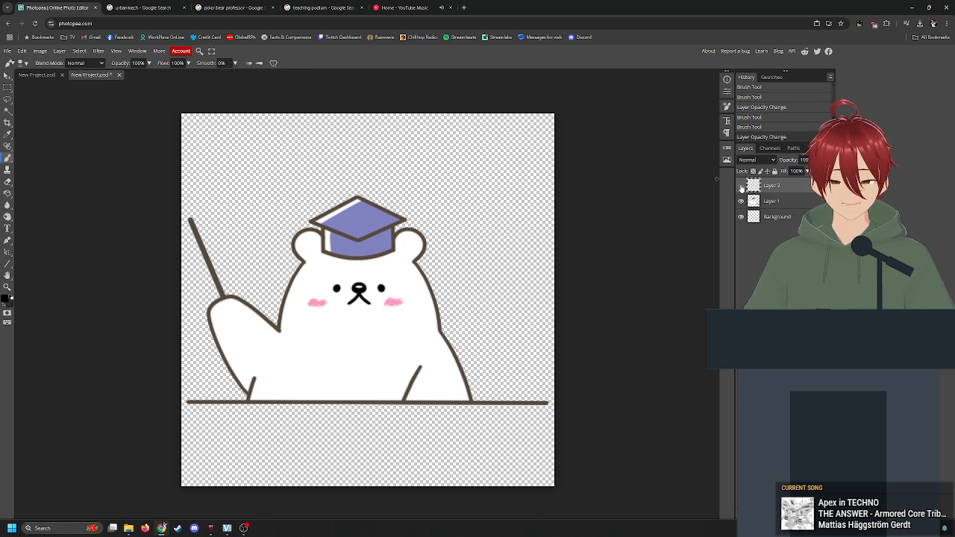
key(ctrl+1)
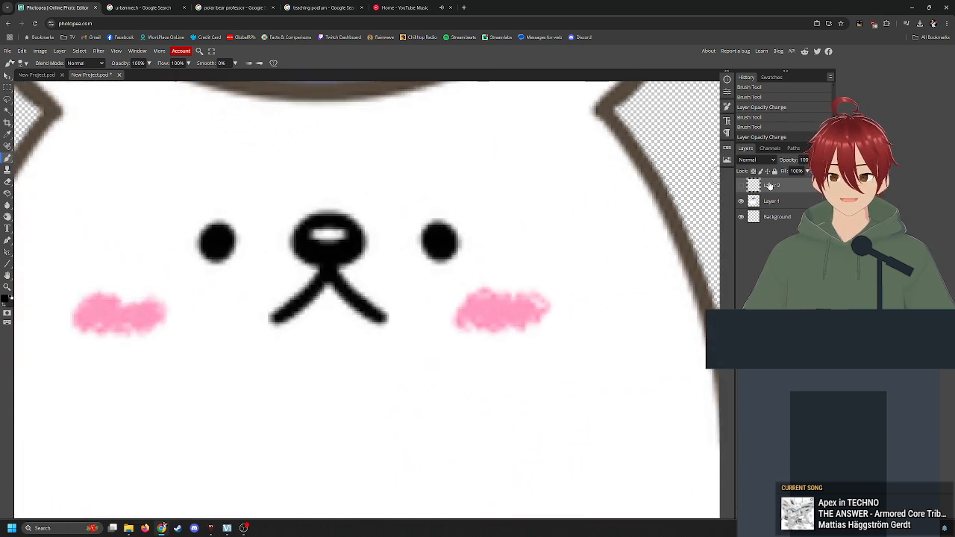
Add a new layer on top and paint a filled black open mouth below the polar bear's nose
click(79, 51)
mouse_move(60, 51)
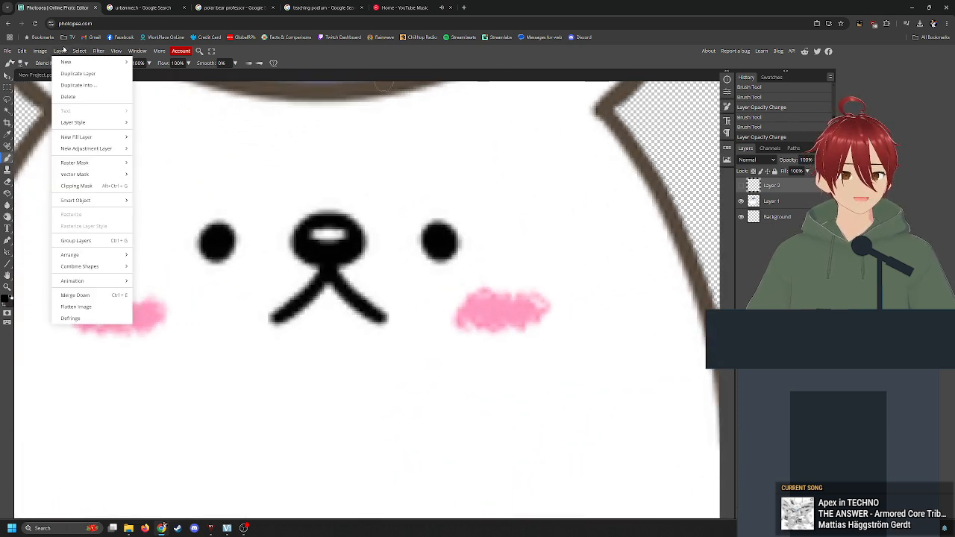
click(148, 64)
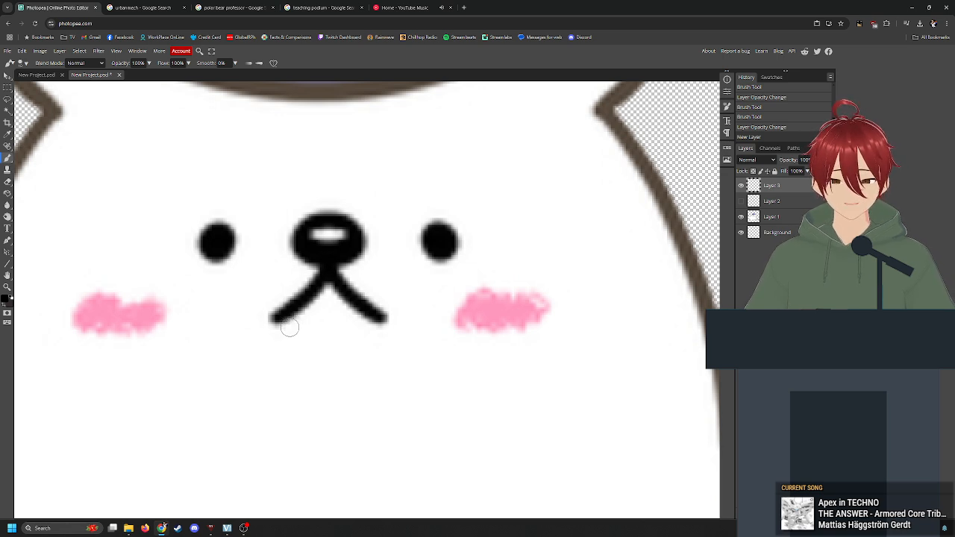
mouse_move(290, 328)
mouse_down()
mouse_move(286, 342)
mouse_move(317, 367)
mouse_move(345, 364)
mouse_move(370, 328)
mouse_move(327, 291)
mouse_move(299, 321)
mouse_move(322, 313)
mouse_move(348, 347)
mouse_move(306, 340)
mouse_move(307, 329)
mouse_move(321, 328)
mouse_up()
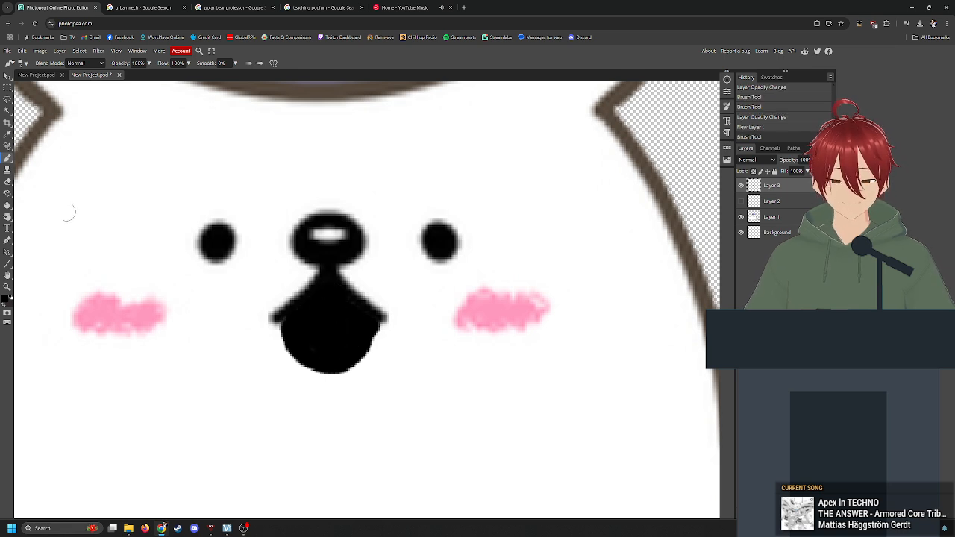
Choose a dark red brush color and paint the inside of the open mouth, leaving a black outline
click(4, 300)
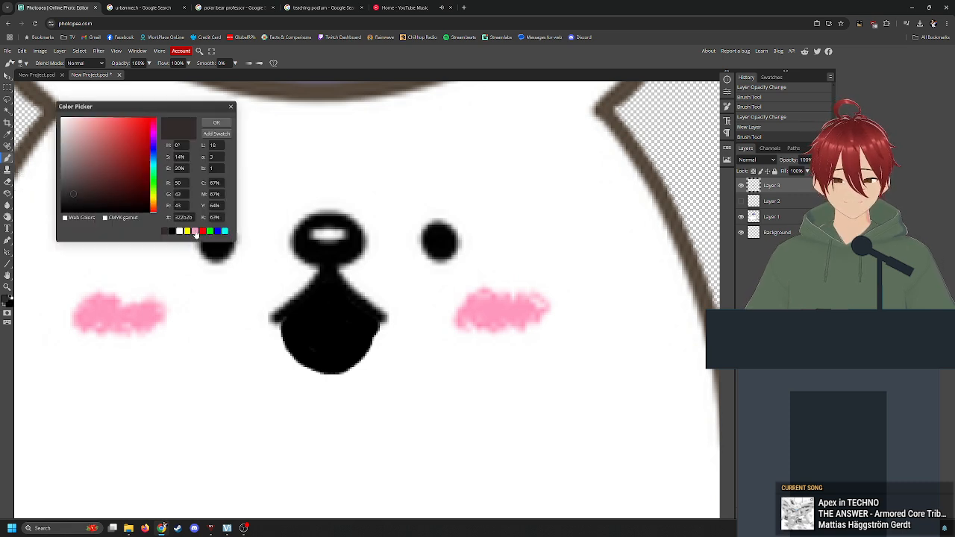
mouse_move(148, 172)
mouse_down()
mouse_move(129, 165)
mouse_move(142, 167)
mouse_up()
click(216, 122)
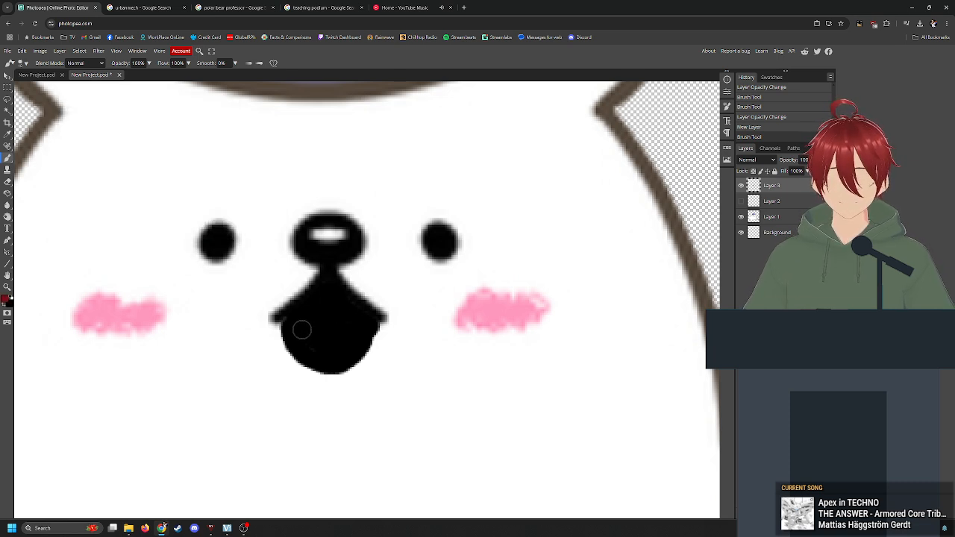
mouse_move(301, 329)
mouse_down()
mouse_move(362, 331)
mouse_move(326, 346)
mouse_move(304, 323)
mouse_move(346, 319)
mouse_move(317, 333)
mouse_move(338, 333)
mouse_move(355, 320)
mouse_move(302, 320)
mouse_up()
key(ctrl+z)
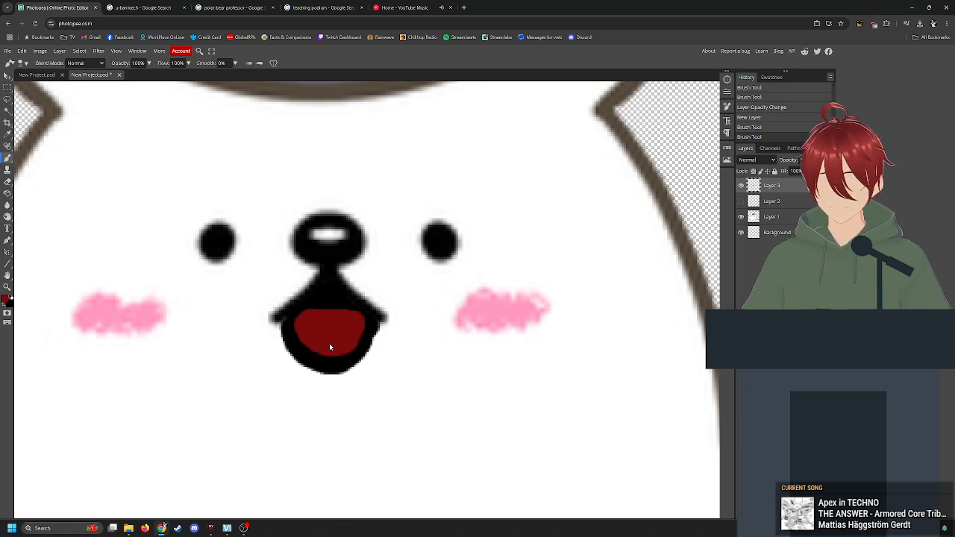
Set the brush color to white and reduce the brush size for painting teeth inside the mouth
scroll(329, 344, up, 3)
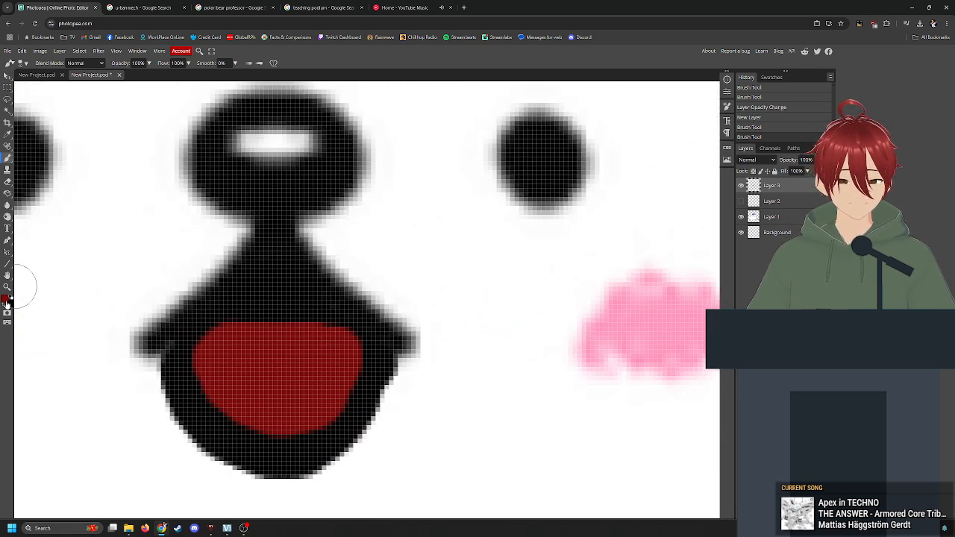
click(5, 299)
click(187, 232)
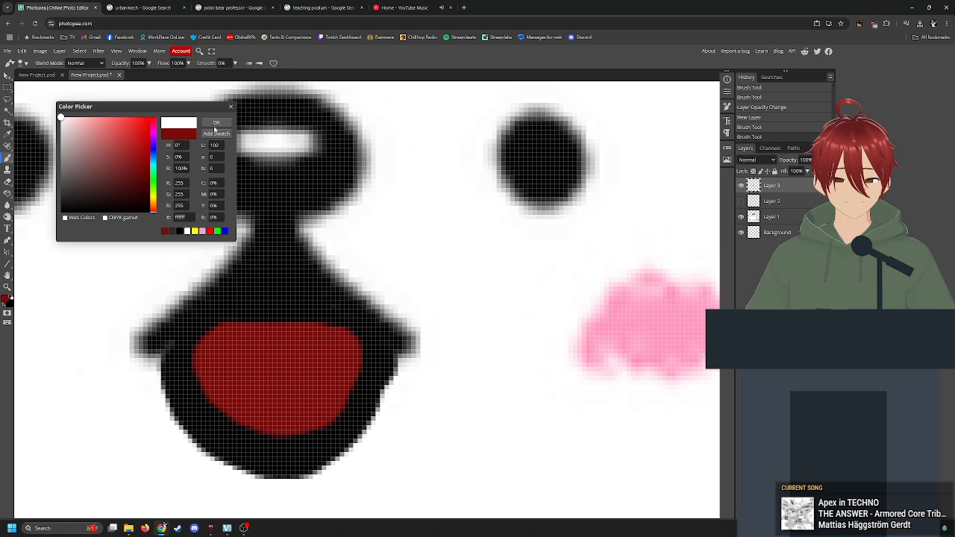
click(215, 124)
right_click(242, 387)
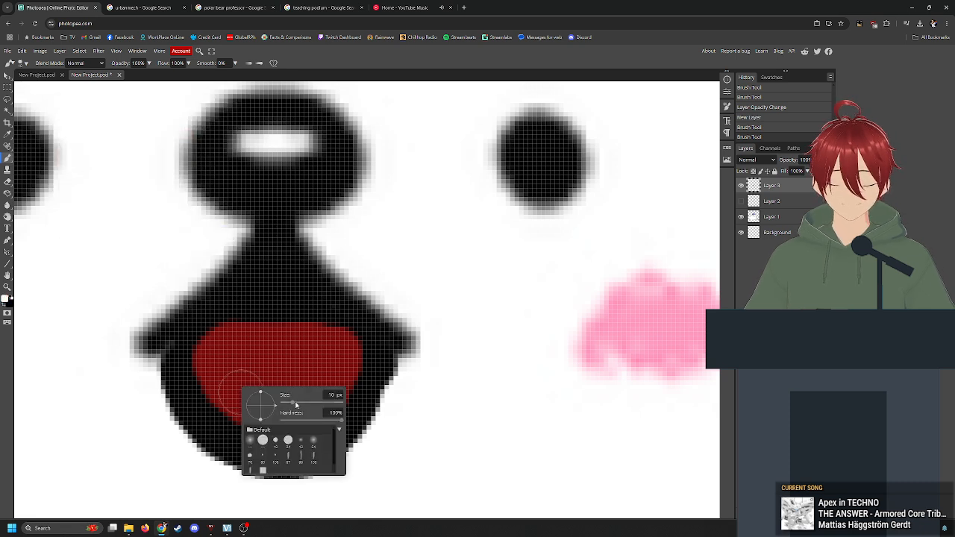
drag(295, 403, 287, 404)
click(219, 400)
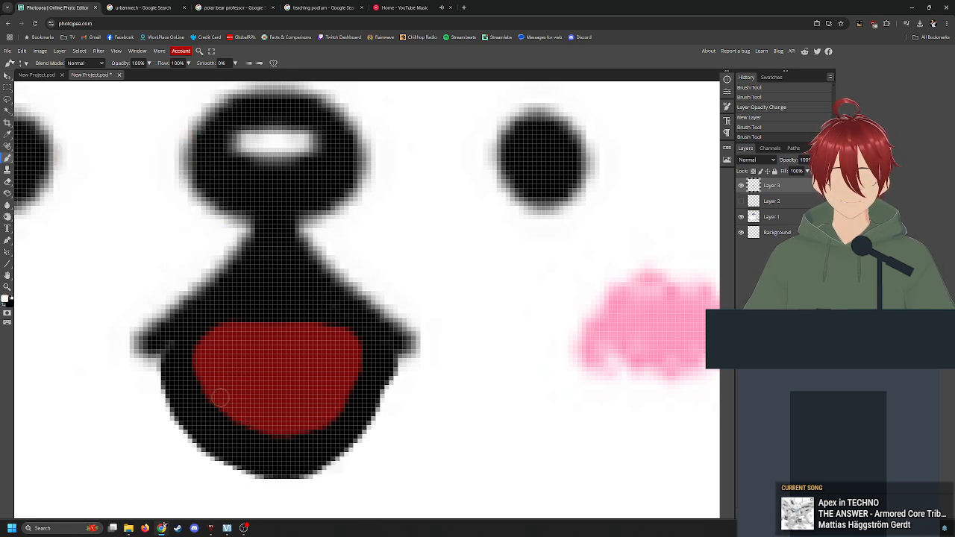
right_click(220, 398)
click(220, 397)
mouse_move(219, 400)
mouse_down()
mouse_move(226, 375)
mouse_move(236, 396)
mouse_move(230, 409)
mouse_up()
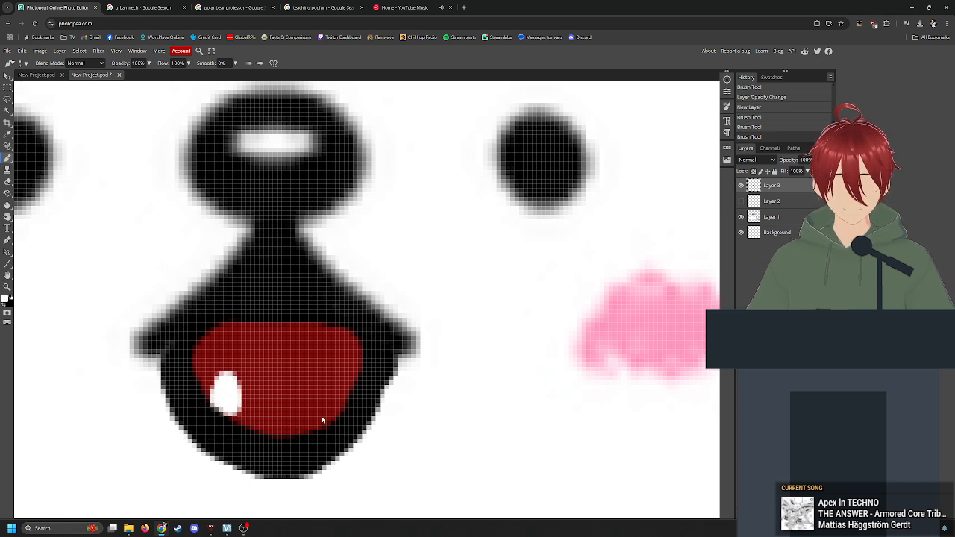
key(ctrl+z)
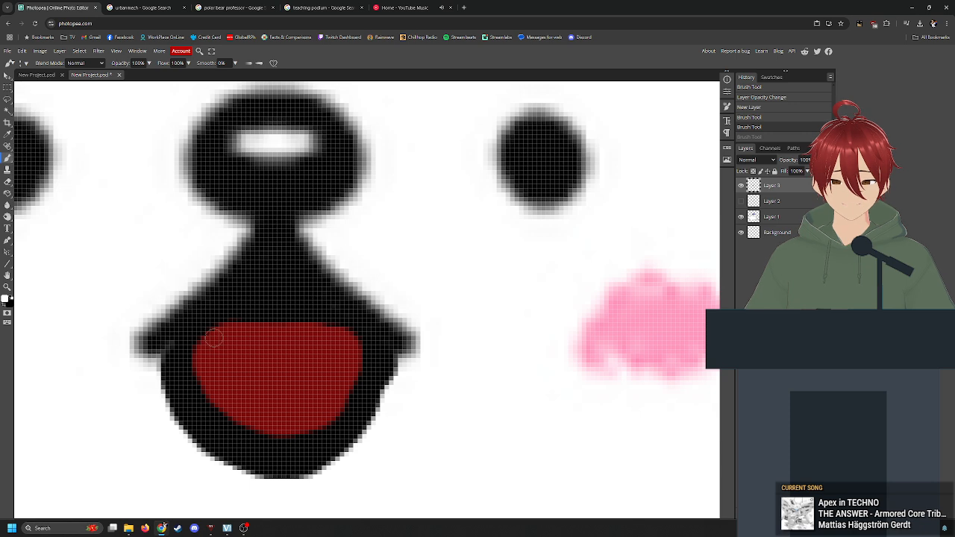
Paint four small white teeth in the red mouth, two along the upper edge and two along the lower edge
mouse_move(213, 337)
mouse_down()
mouse_move(224, 356)
mouse_move(230, 333)
mouse_up()
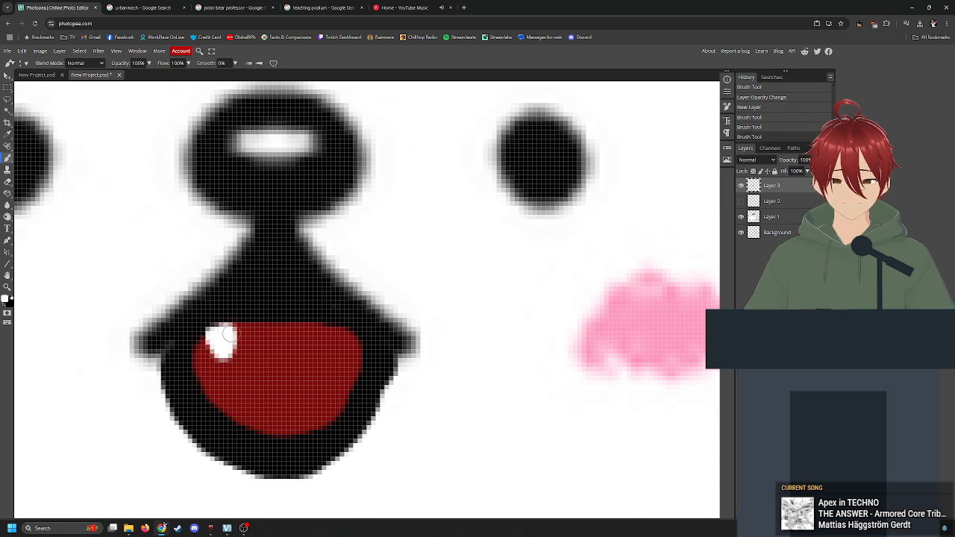
mouse_move(327, 335)
mouse_down()
mouse_move(326, 354)
mouse_move(339, 332)
mouse_move(333, 349)
mouse_up()
mouse_move(310, 427)
mouse_down()
mouse_move(265, 420)
mouse_move(258, 407)
mouse_move(252, 424)
mouse_up()
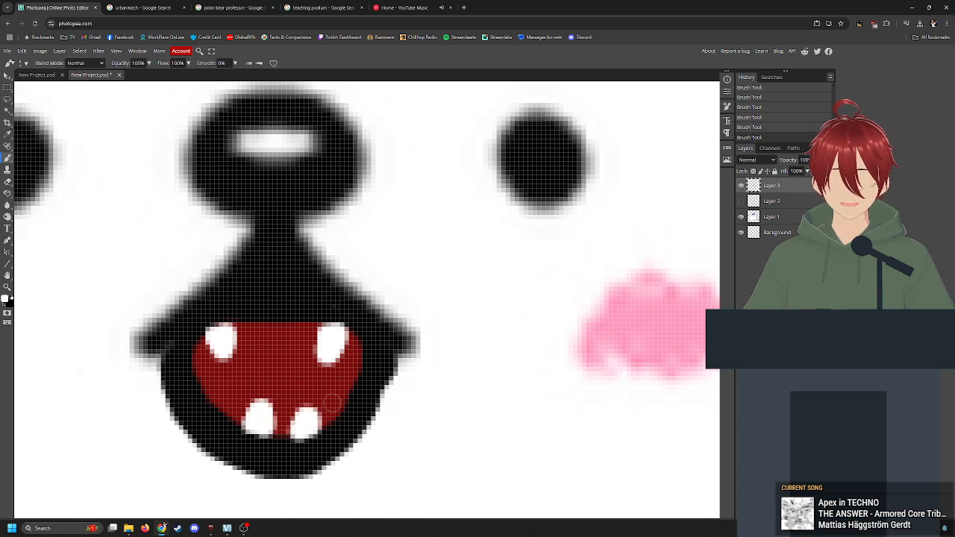
Toggle the mouth and closed-eye layers to preview the expressions, then hide the open mouth and show the closed eyes
key(ctrl+minus)
key(ctrl+minus)
key(ctrl+minus)
key(ctrl+minus)
key(ctrl+minus)
key(ctrl+minus)
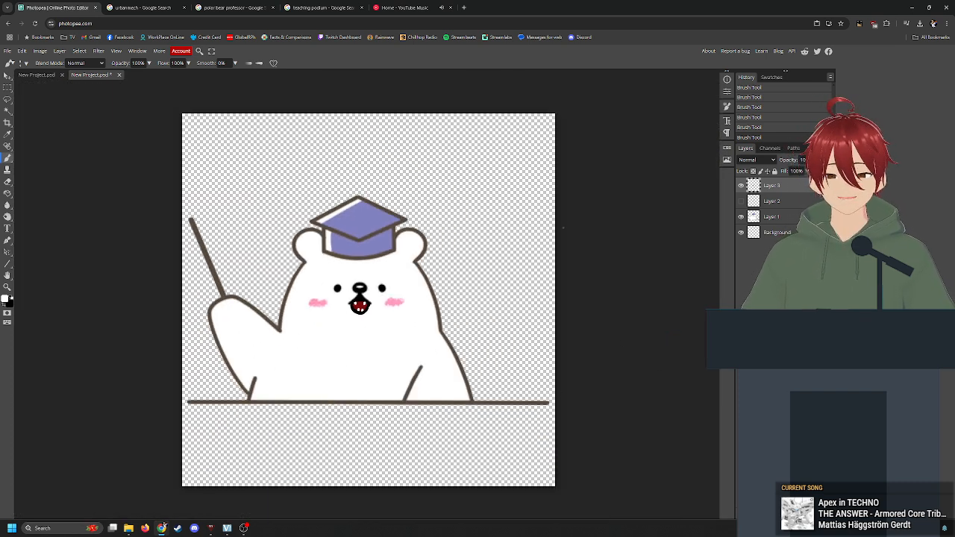
click(741, 186)
click(741, 187)
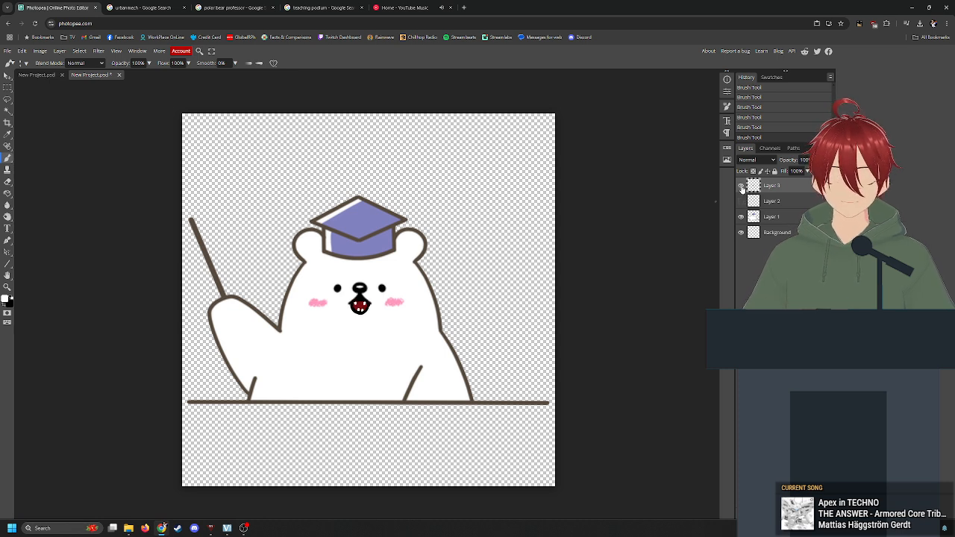
click(742, 187)
click(741, 186)
click(741, 186)
click(741, 186)
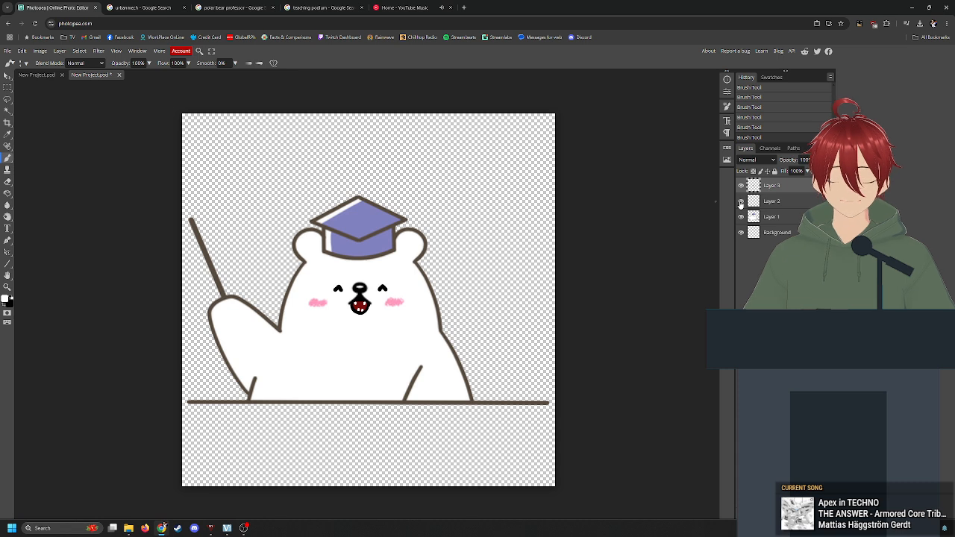
click(740, 201)
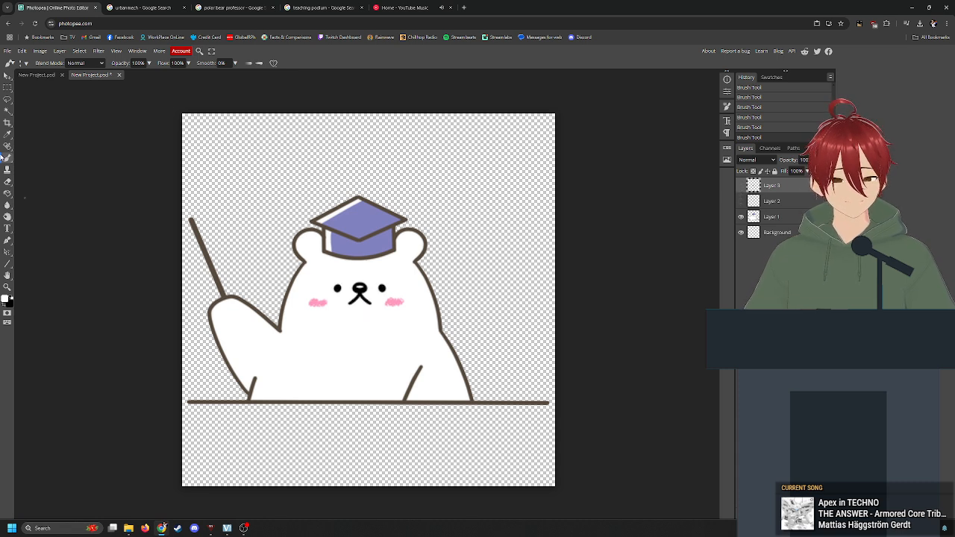
click(7, 157)
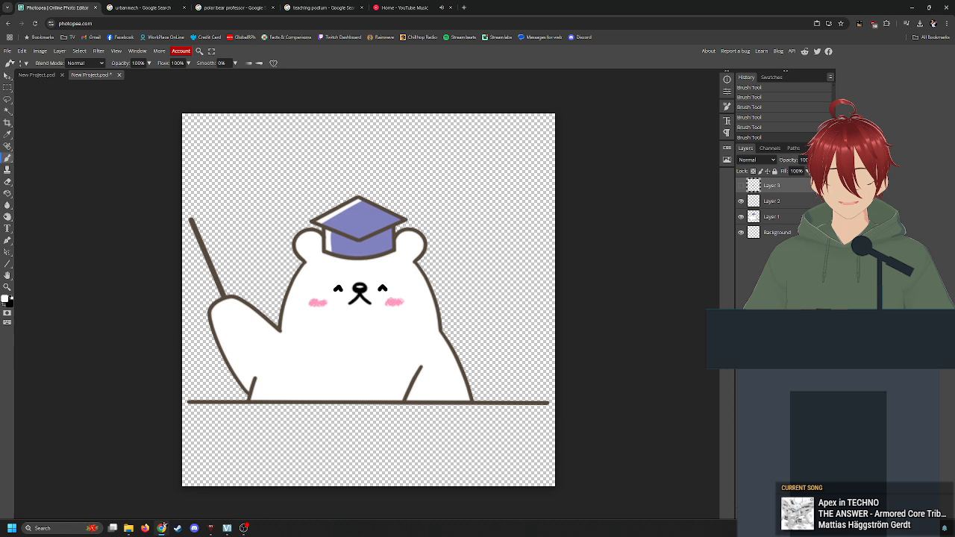
Export the closed-eye, closed-mouth bear as a PNG named Professor 2
click(9, 50)
mouse_move(38, 161)
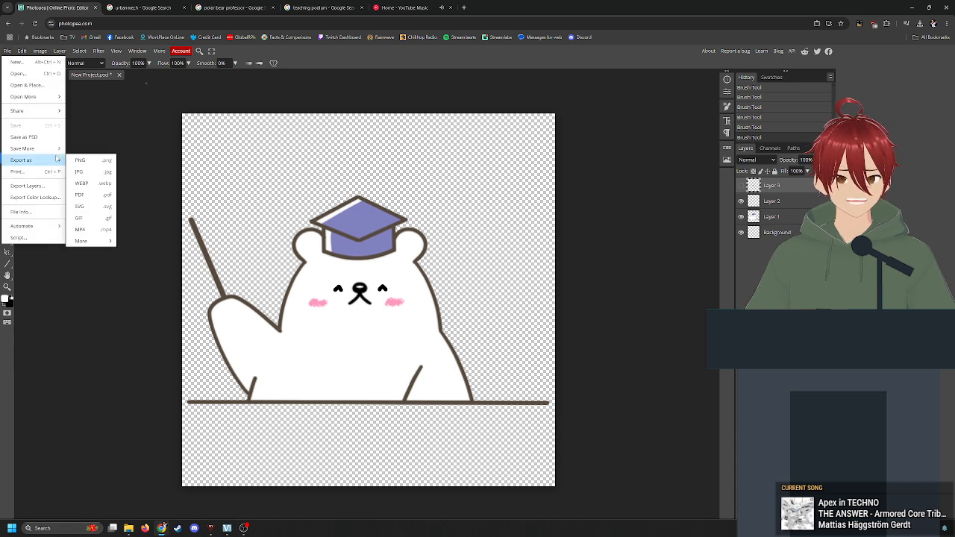
click(80, 160)
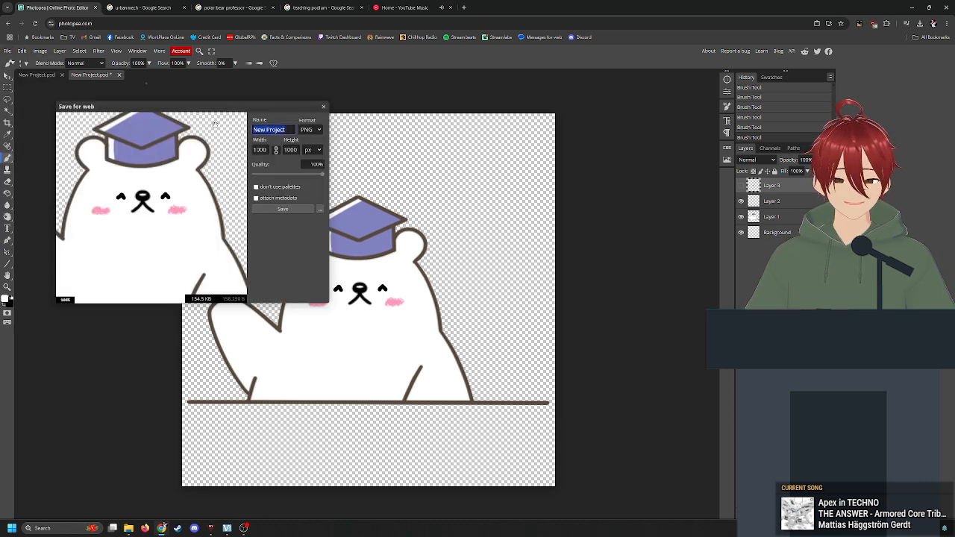
text(Professor 2)
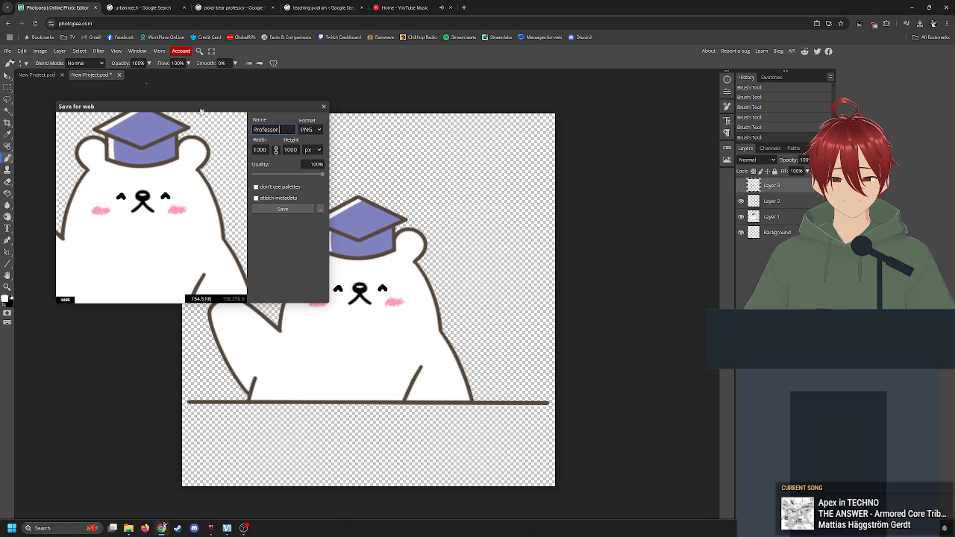
click(282, 209)
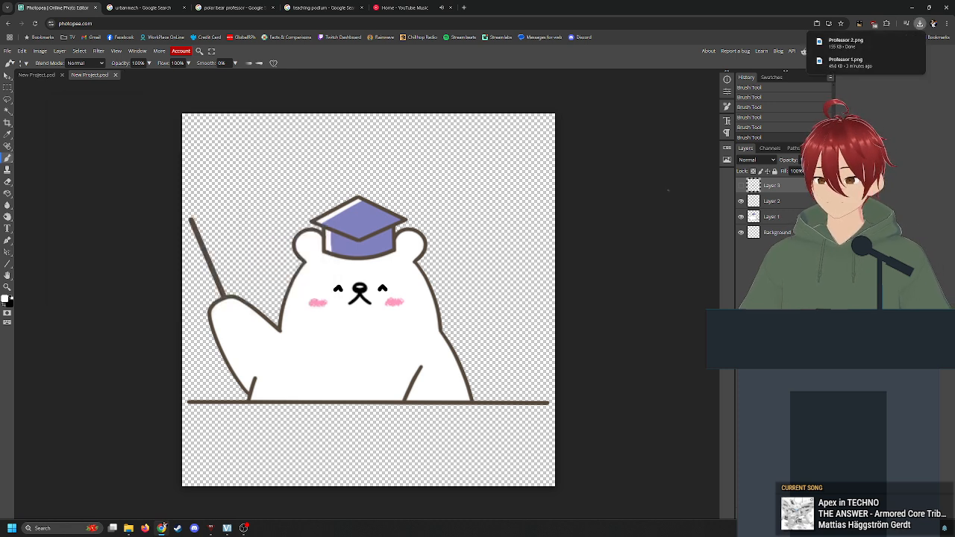
Hide the closed-eye layer, show the open-mouth layer, and export that expression as a PNG named Professor 3
click(742, 201)
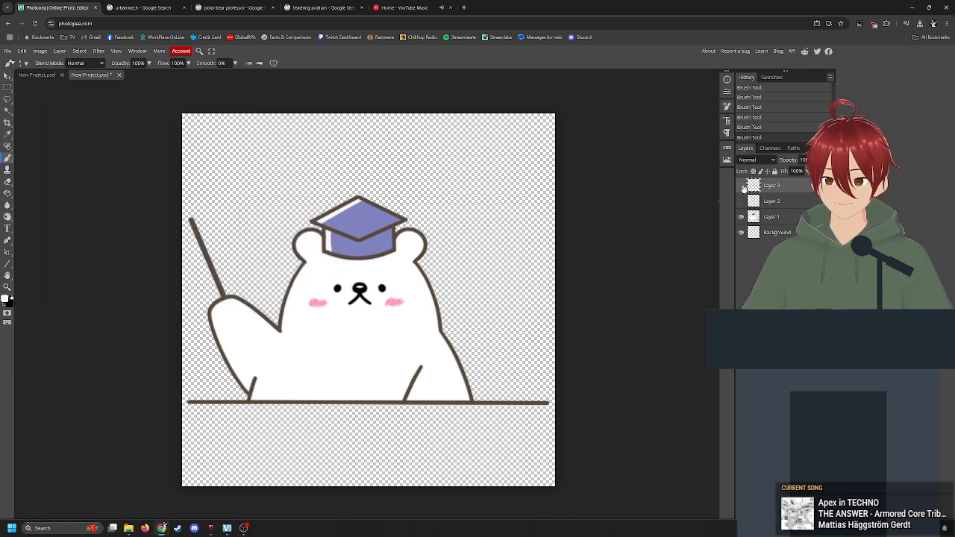
click(741, 185)
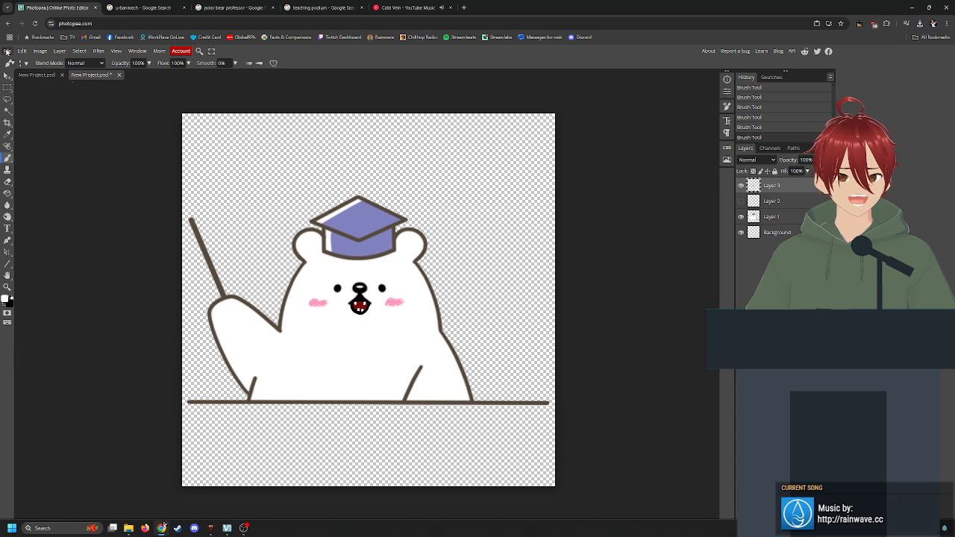
click(7, 50)
mouse_move(30, 159)
click(90, 160)
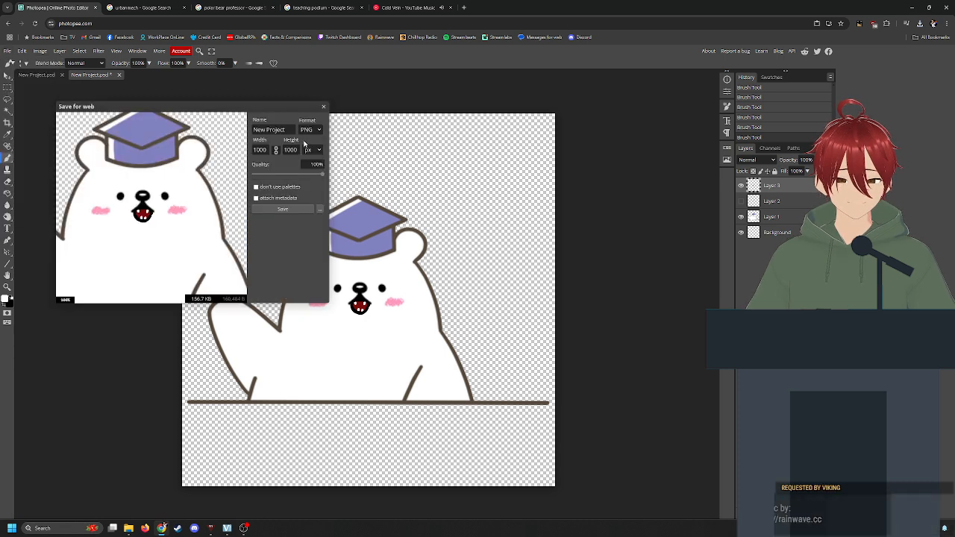
drag(287, 130, 232, 117)
text(Professor 4)
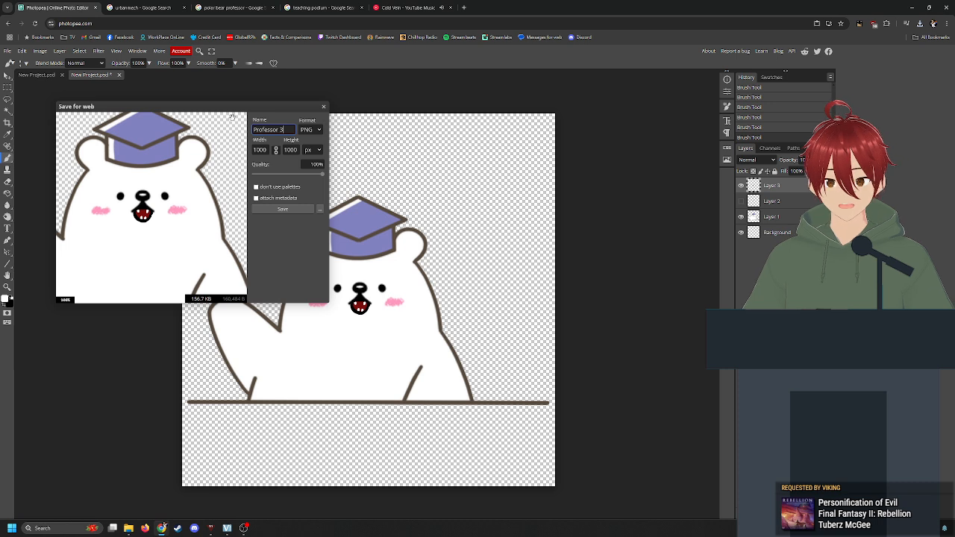
click(282, 209)
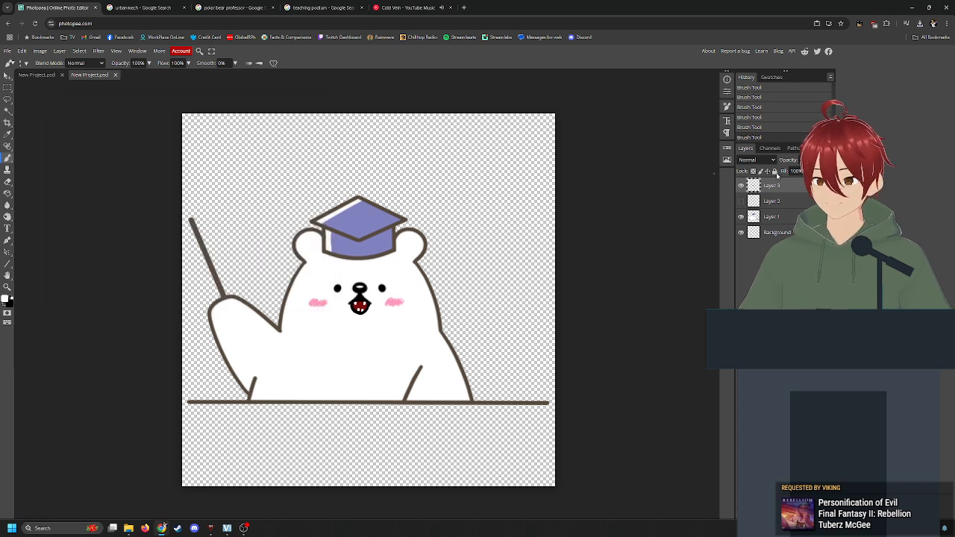
Show the closed-eye layer together with the open mouth and export the image as a PNG named Professor 4
click(741, 201)
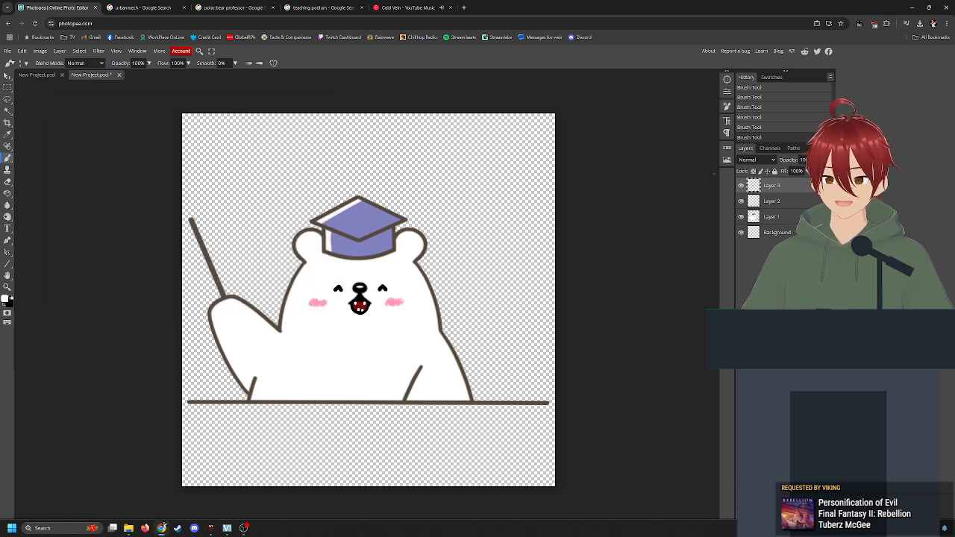
click(7, 51)
mouse_move(44, 161)
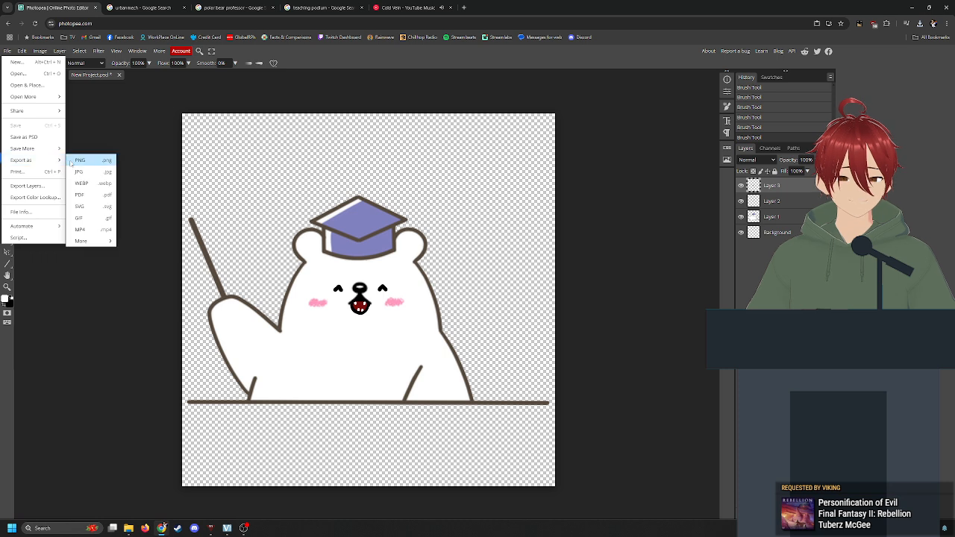
click(85, 160)
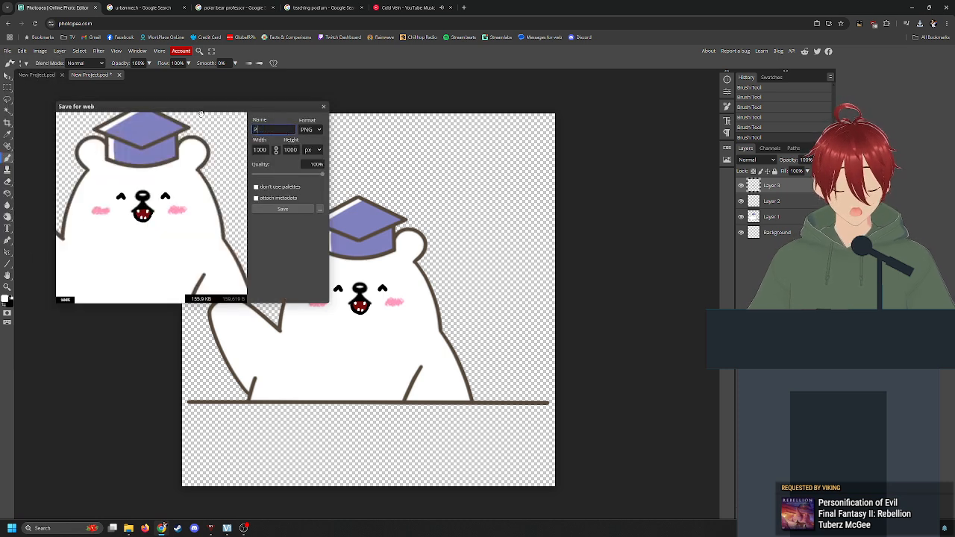
text(Professor 4)
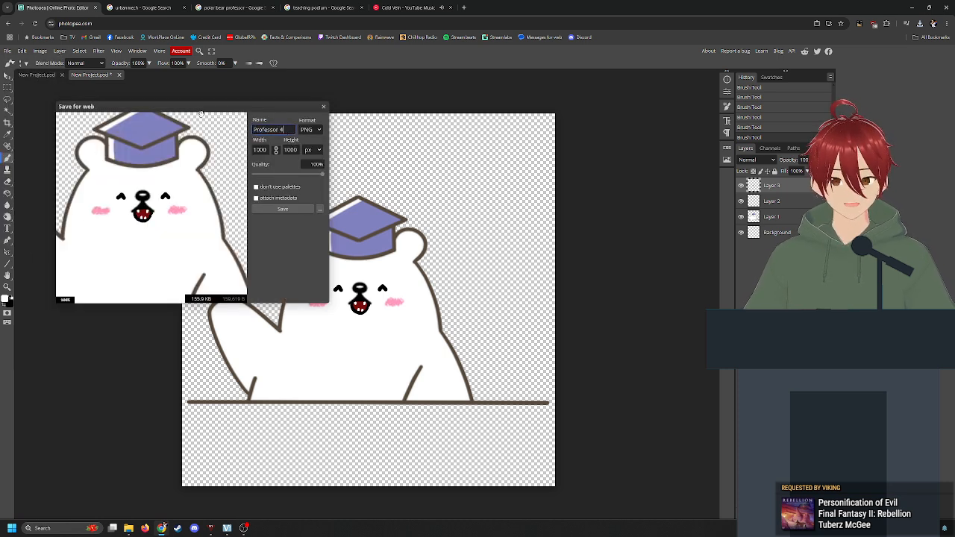
click(283, 209)
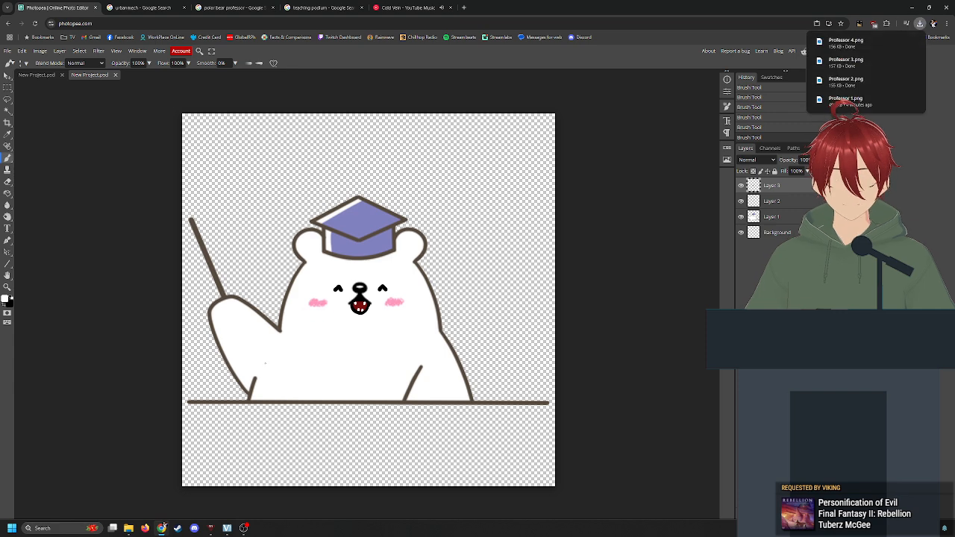
In File Explorer, move Professor 1 through Professor 4 from the refreshed Downloads folder into the PNG Tubers folder
mouse_move(128, 527)
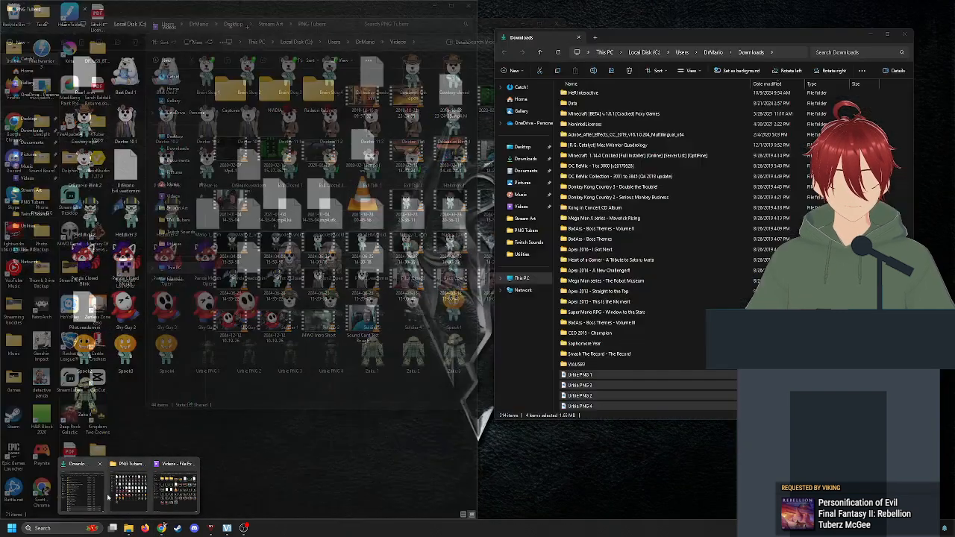
click(82, 486)
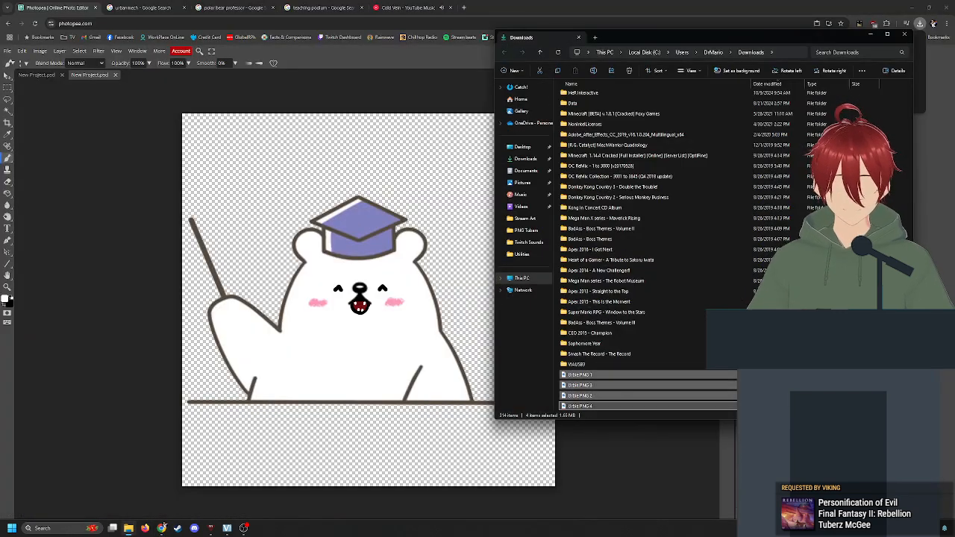
key(F5)
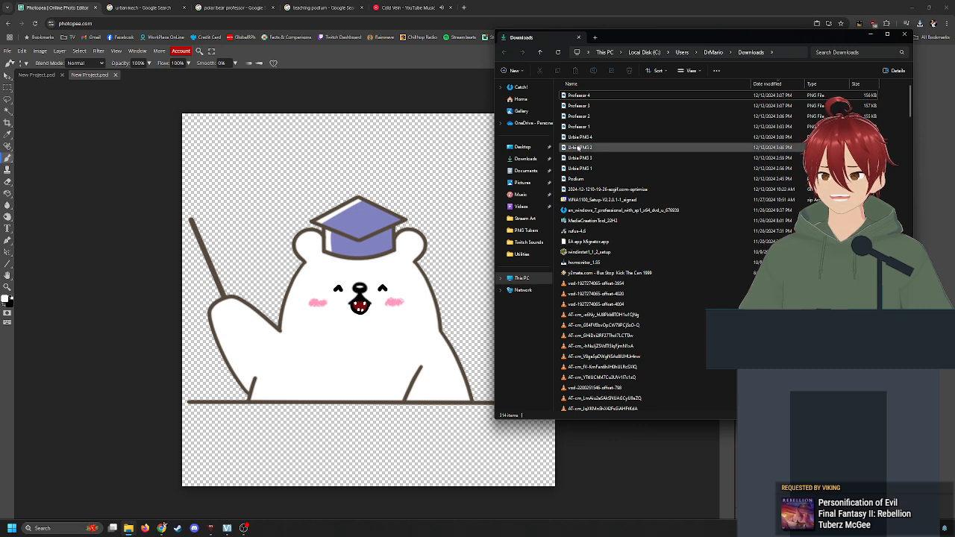
click(588, 128)
key(shift+Up)
key(shift+Up)
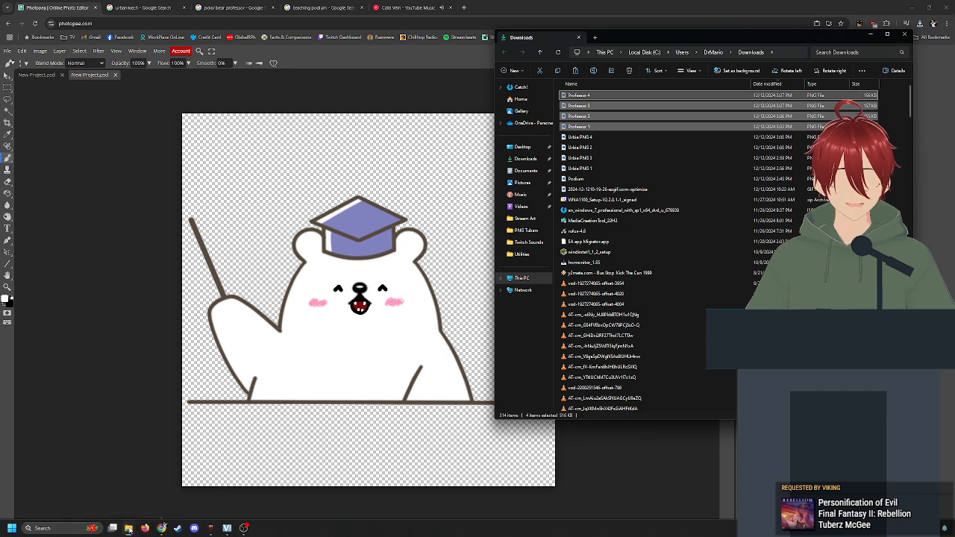
mouse_move(129, 528)
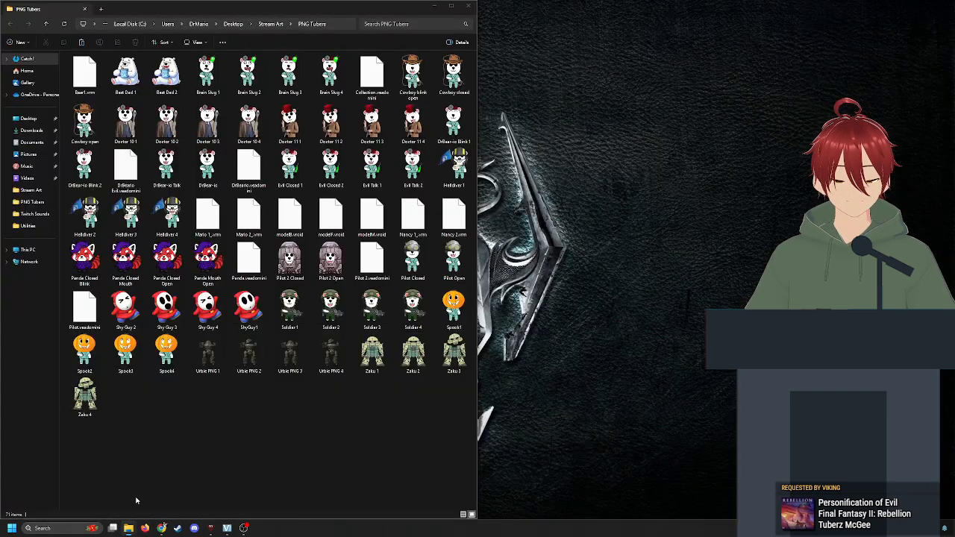
click(132, 493)
drag(218, 429, 216, 429)
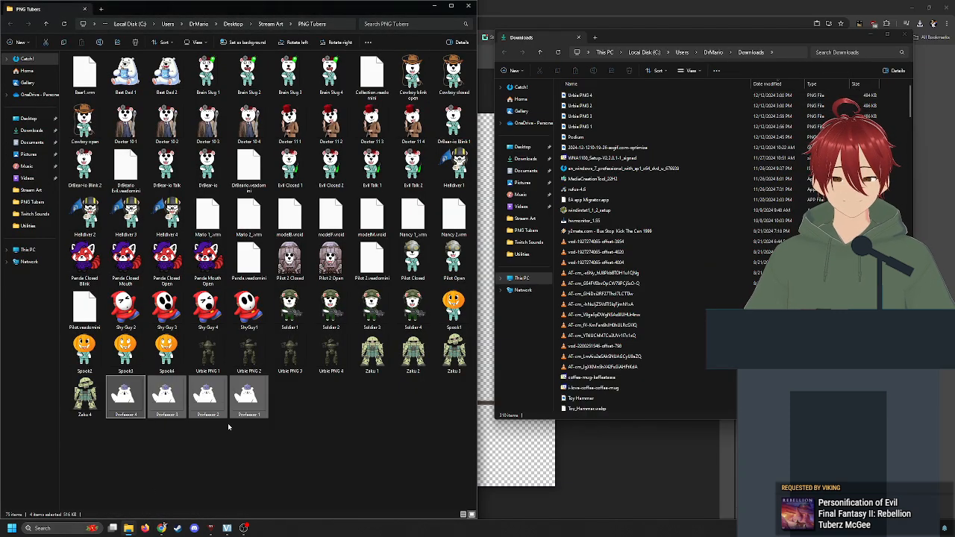
click(318, 409)
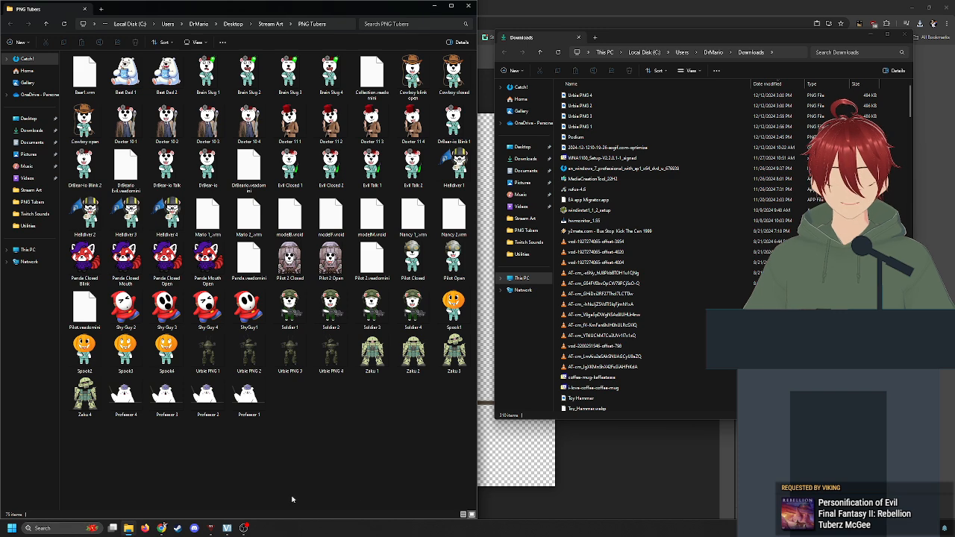
Switch to veadotube mini, create a new avatar state, and set Professor 1 as its closed mouth image
mouse_move(225, 531)
click(210, 491)
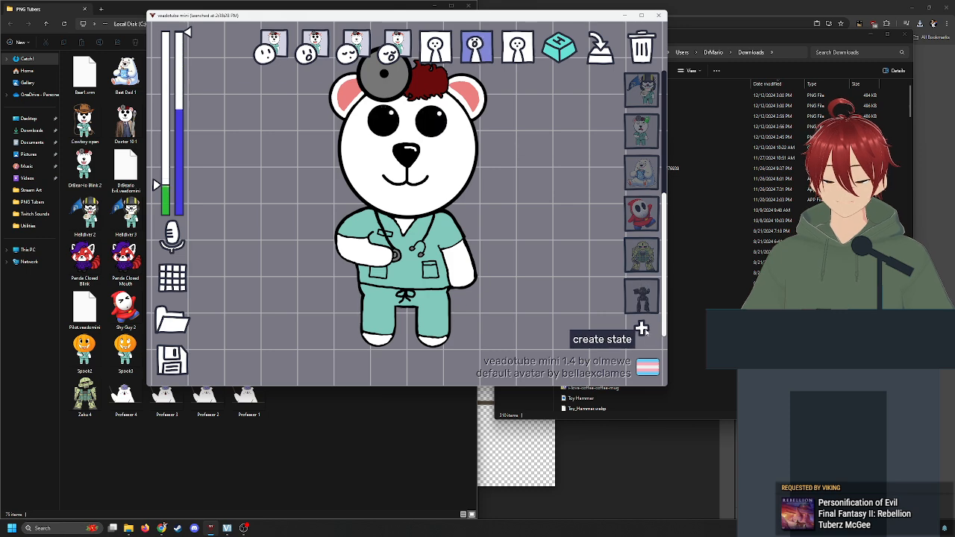
click(642, 328)
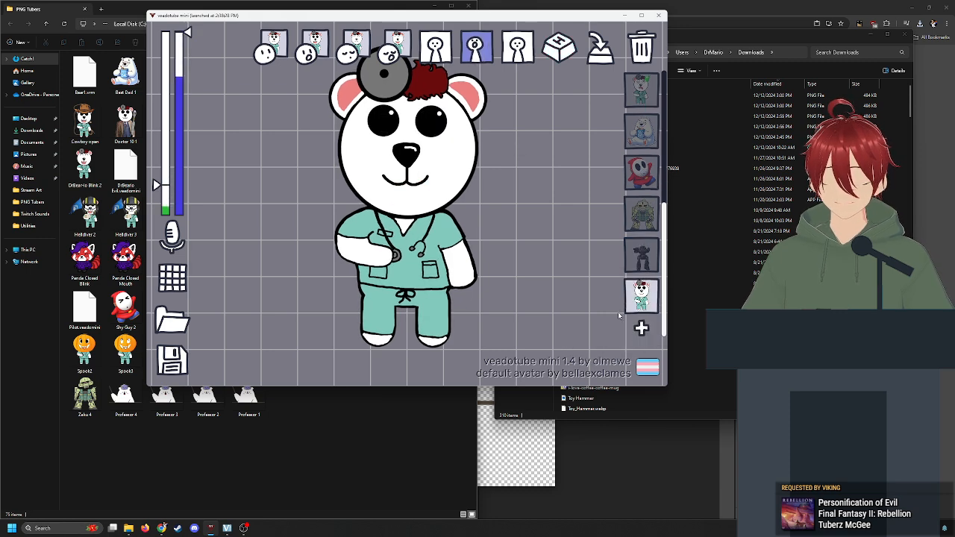
click(273, 43)
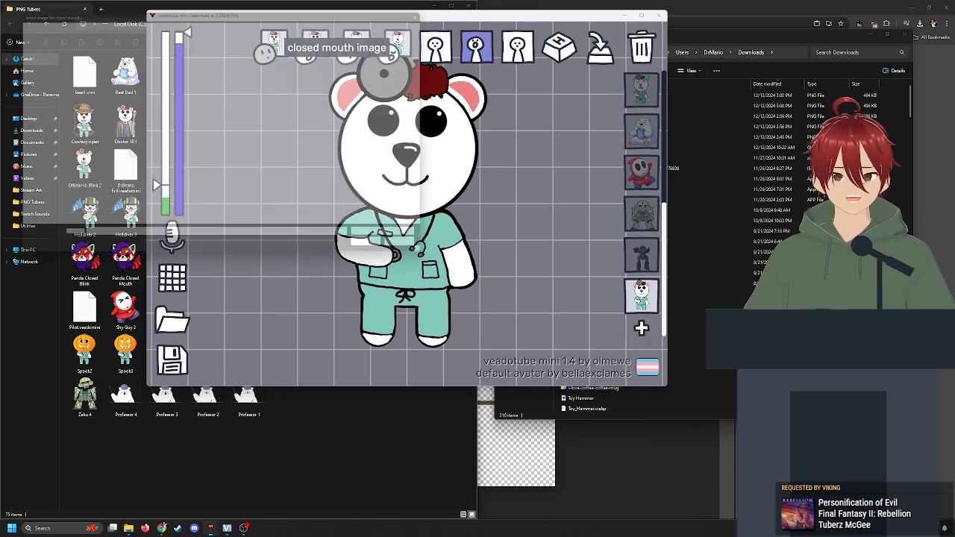
scroll(261, 139, down, 3)
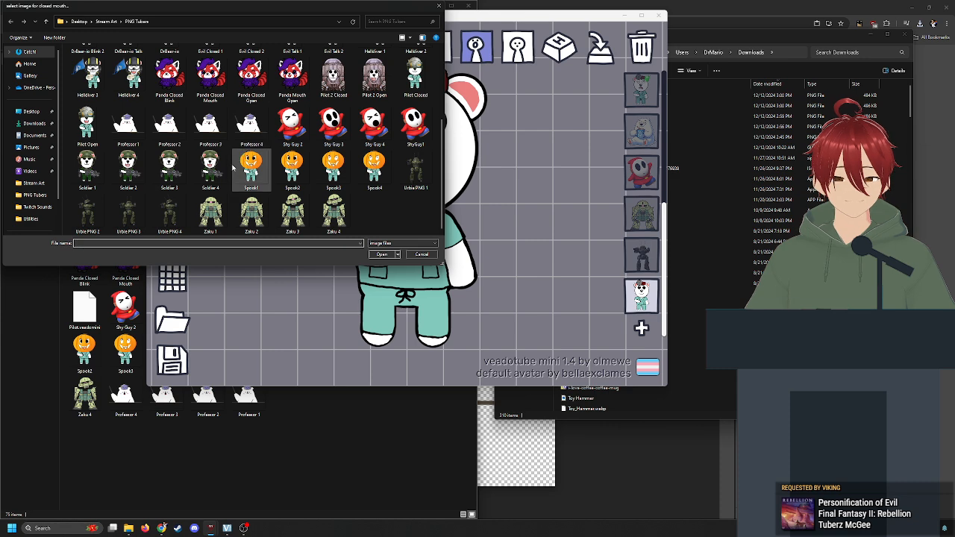
double_click(124, 127)
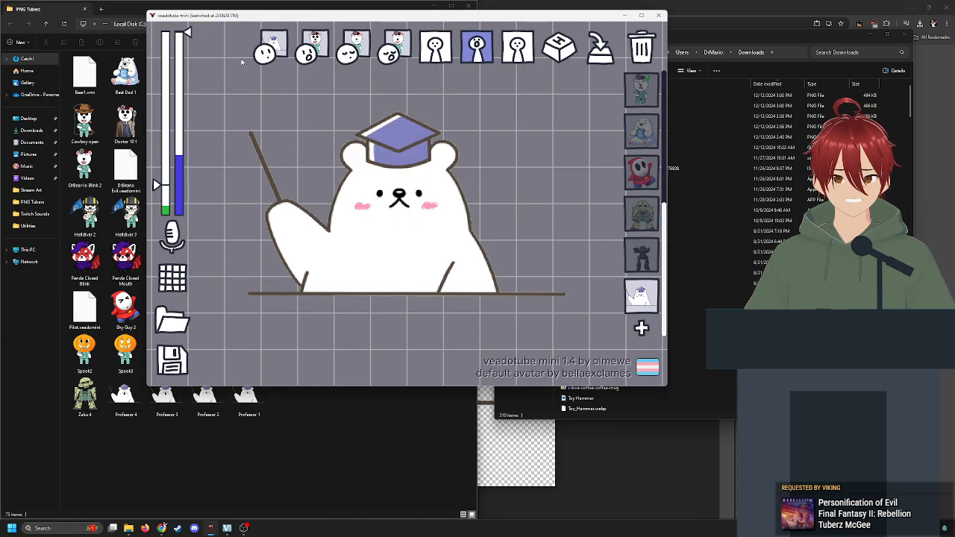
Set Professor 3 as the new state's open mouth image and Professor 2 as its closed mouth blink image
click(313, 39)
click(328, 50)
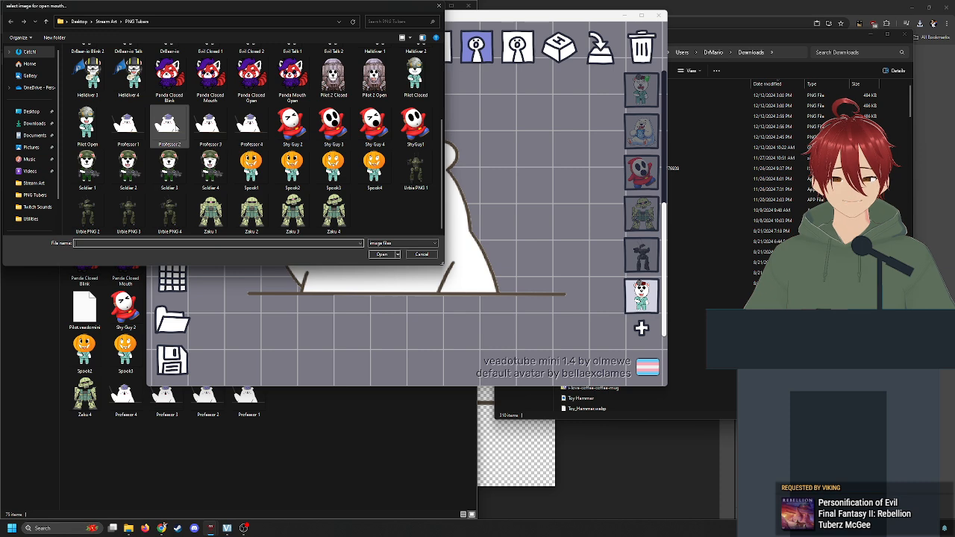
double_click(171, 127)
click(354, 42)
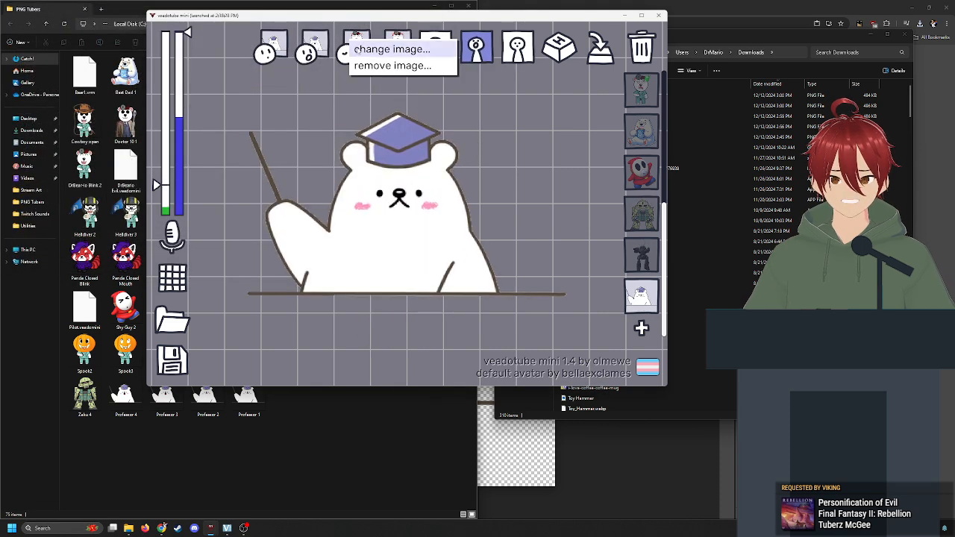
click(355, 50)
scroll(239, 157, down, 3)
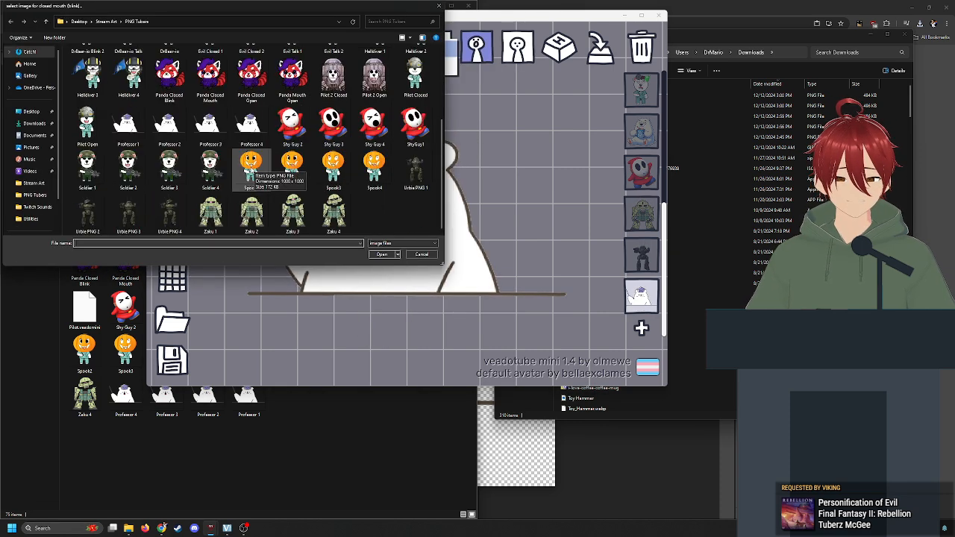
double_click(171, 127)
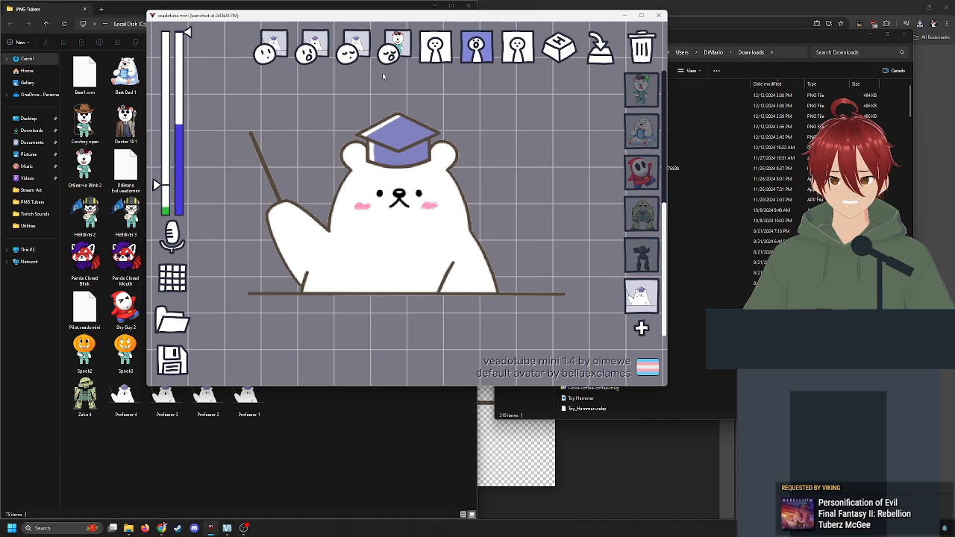
Set Professor 4 as the new state's open mouth blink image
click(396, 45)
click(407, 50)
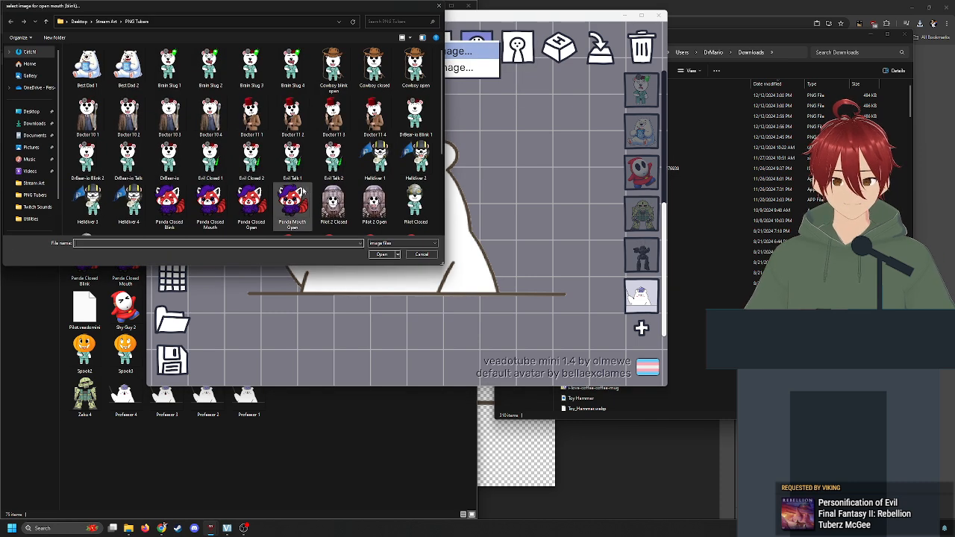
scroll(302, 193, down, 3)
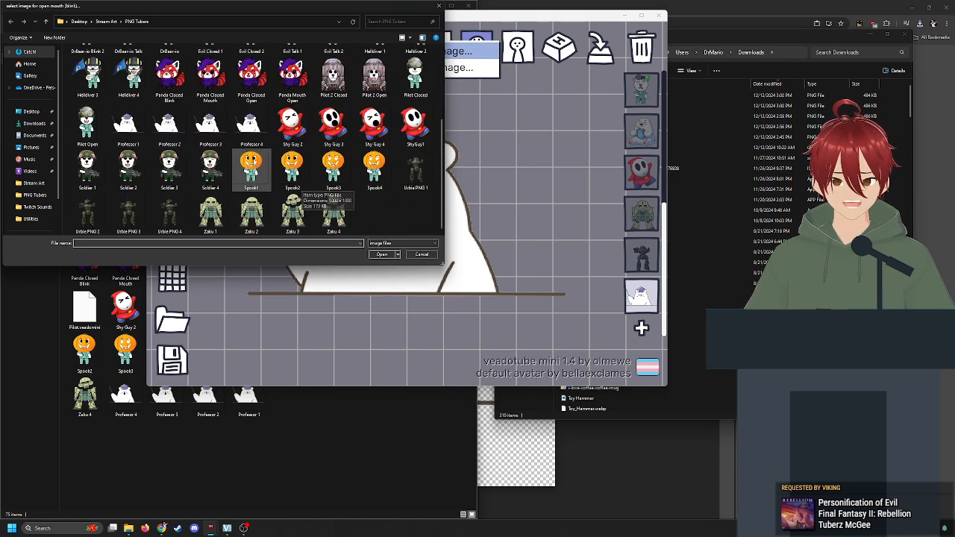
click(382, 255)
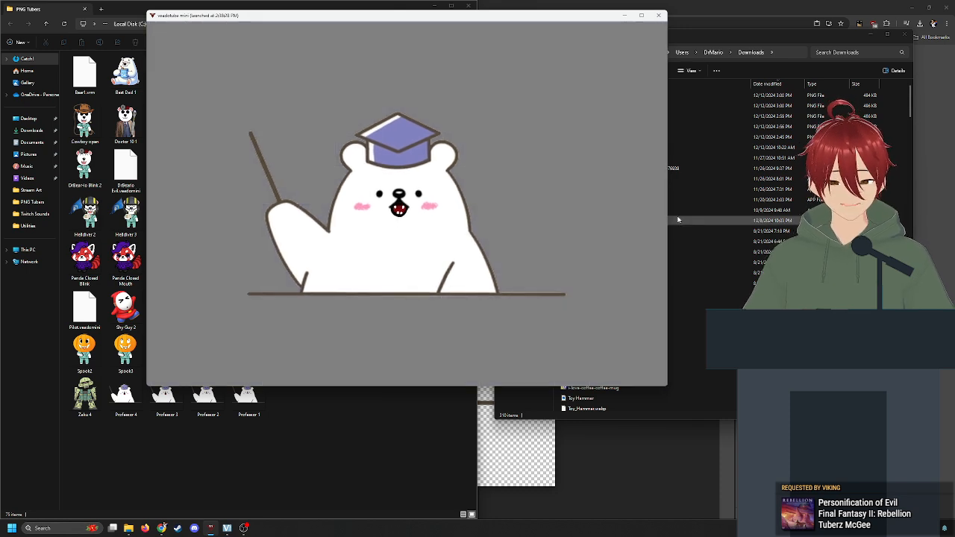
Preview the existing avatar states one after another from state #2 through state #5, including the cowboy and soldier bears
mouse_move(631, 215)
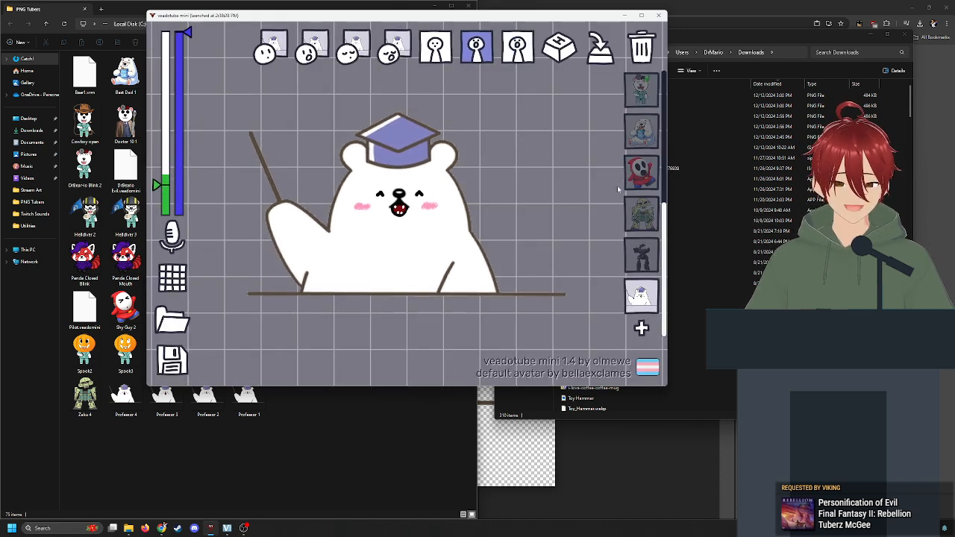
scroll(648, 197, up, 5)
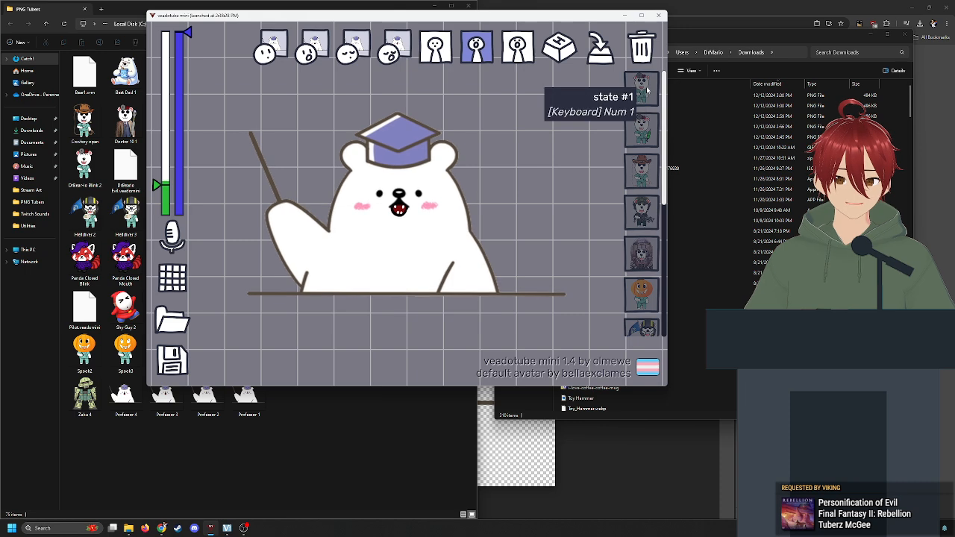
click(642, 127)
click(643, 168)
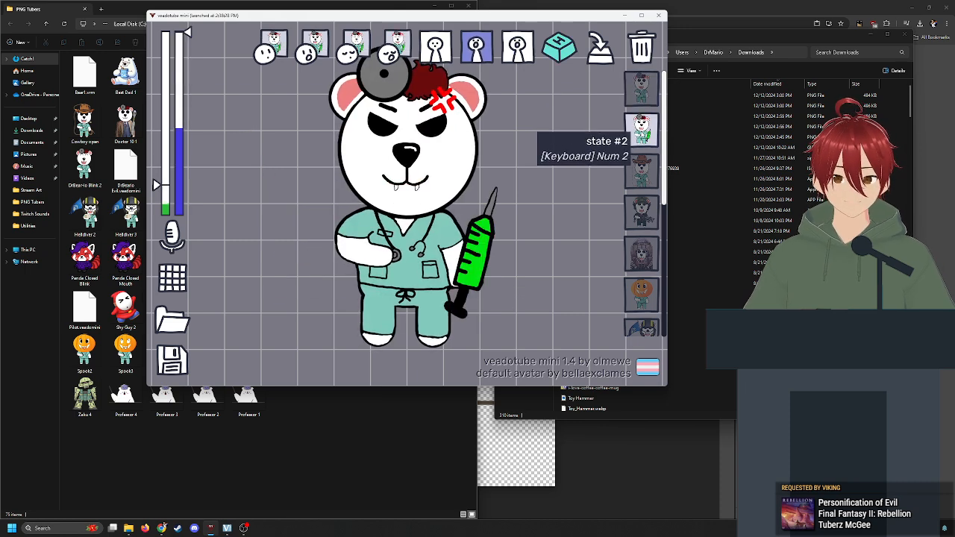
click(646, 169)
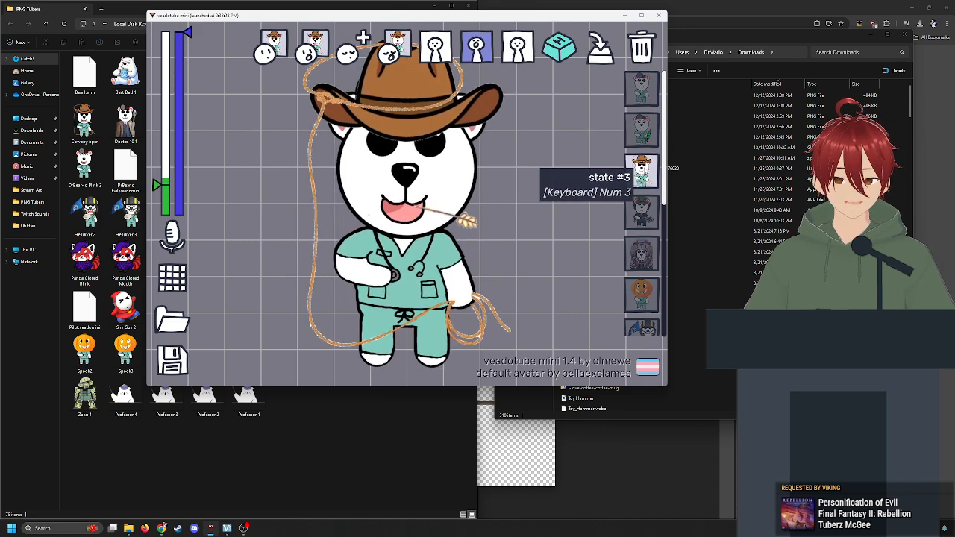
click(640, 213)
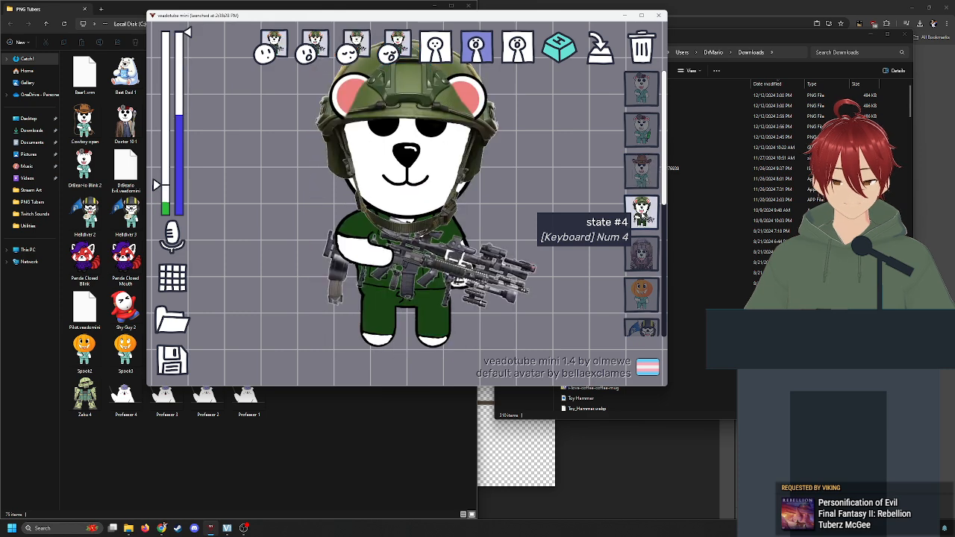
click(640, 267)
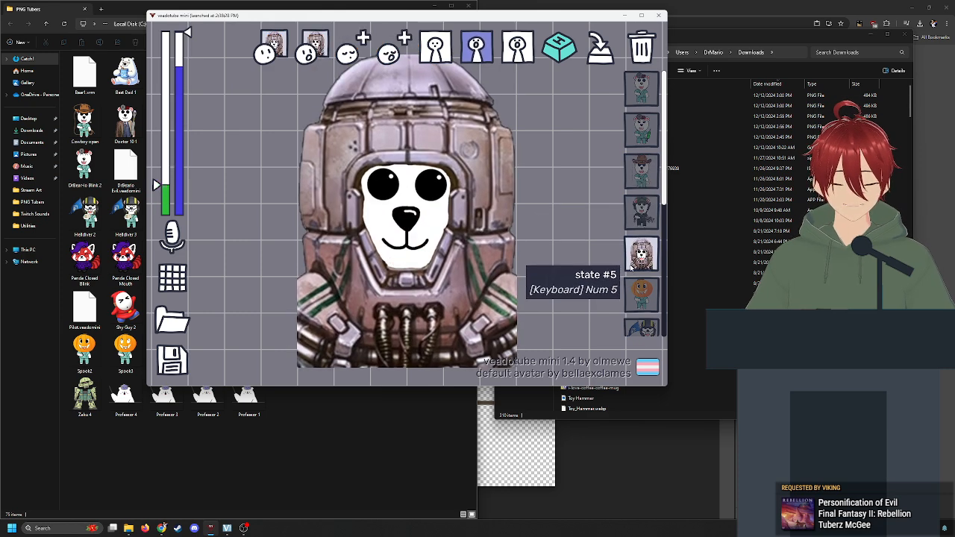
Preview avatar states #6 through #9, from the pumpkin-headed bear to the World's Best Dad bear
scroll(630, 258, down, 2)
click(640, 230)
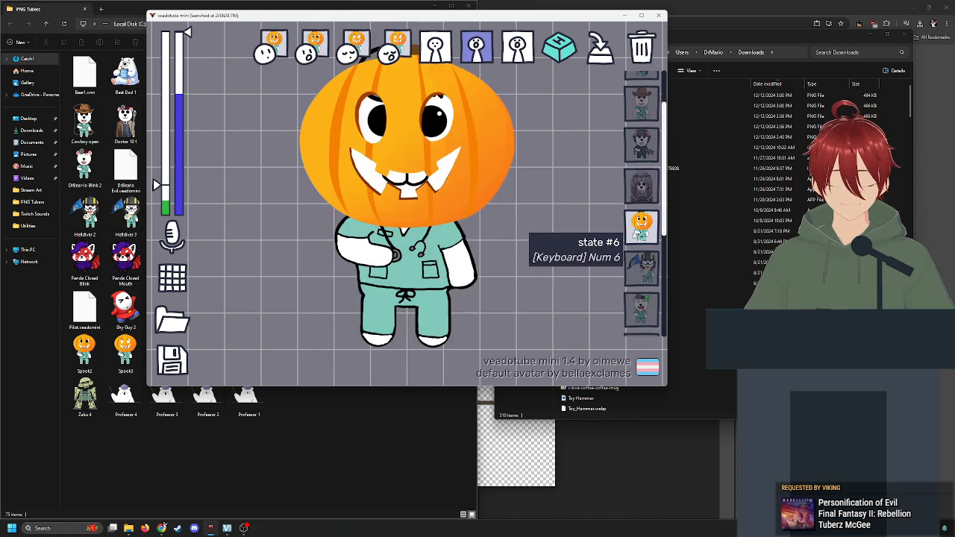
click(640, 270)
scroll(639, 275, down, 1)
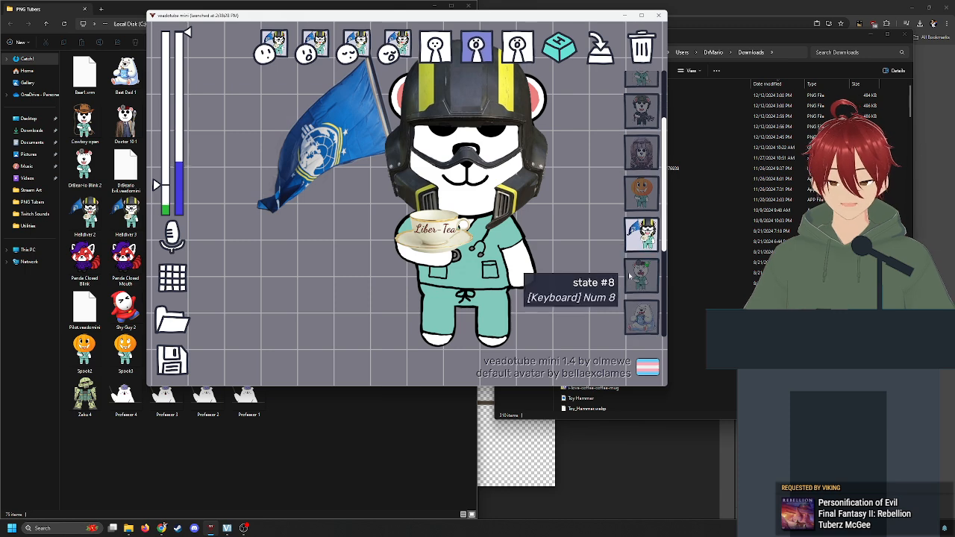
click(639, 277)
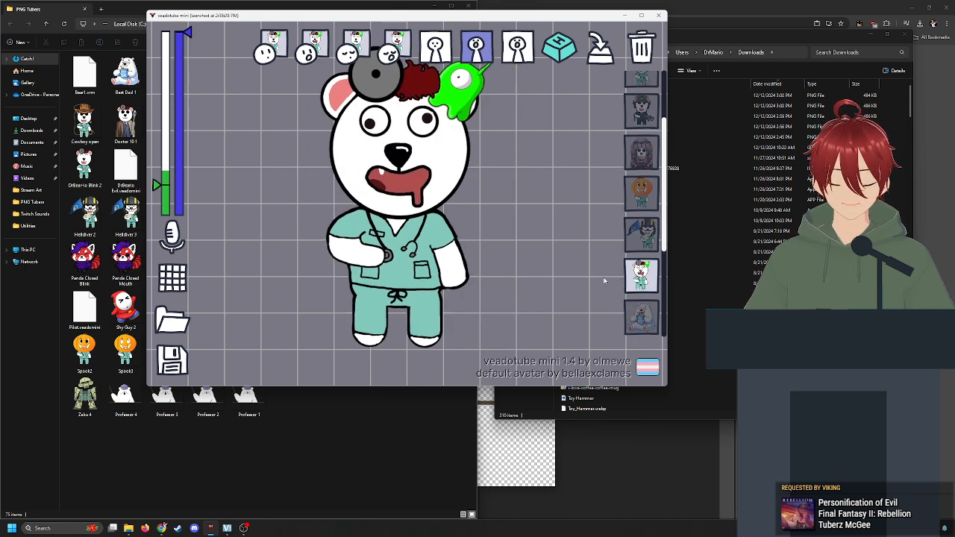
click(640, 317)
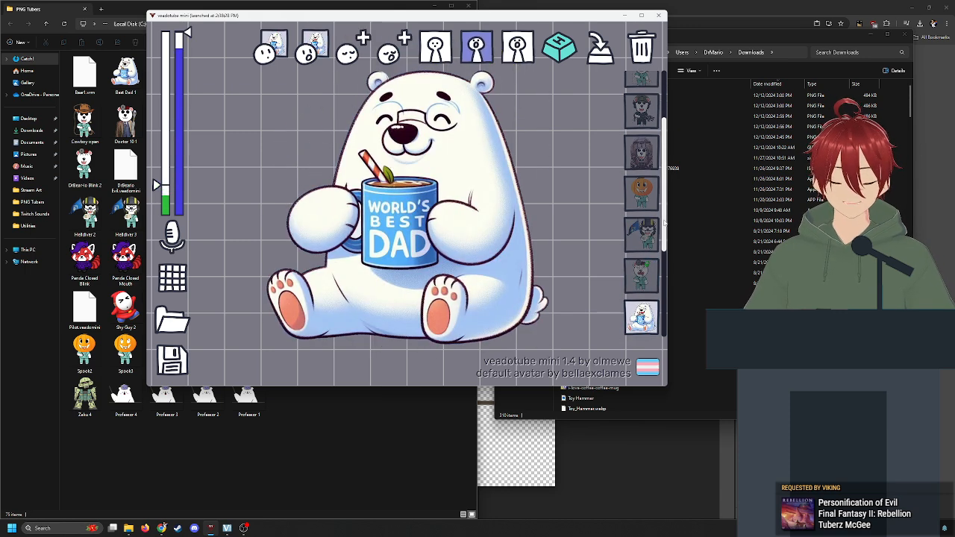
Preview the Shy Guy, Zaku and green mech avatar states, ending on state #12
scroll(664, 230, down, 1)
scroll(663, 230, down, 4)
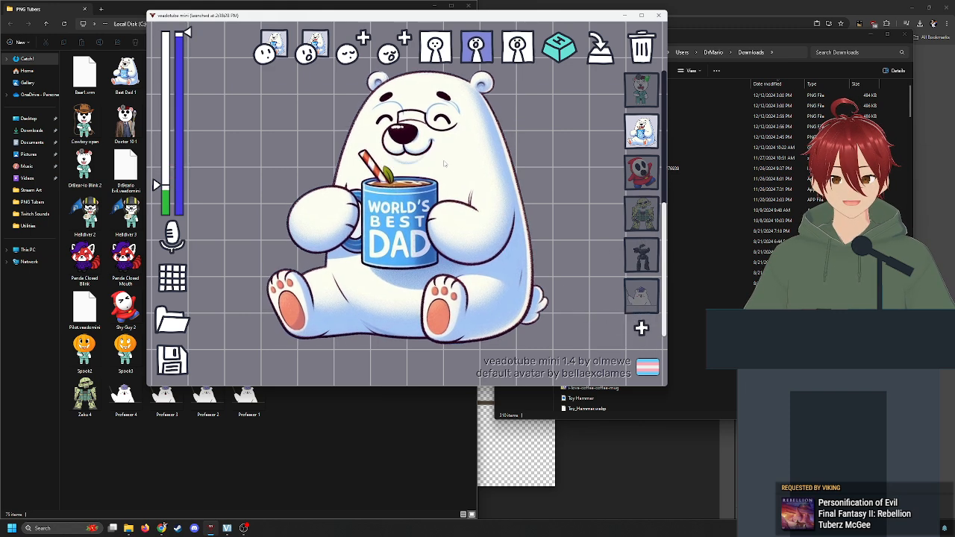
click(639, 179)
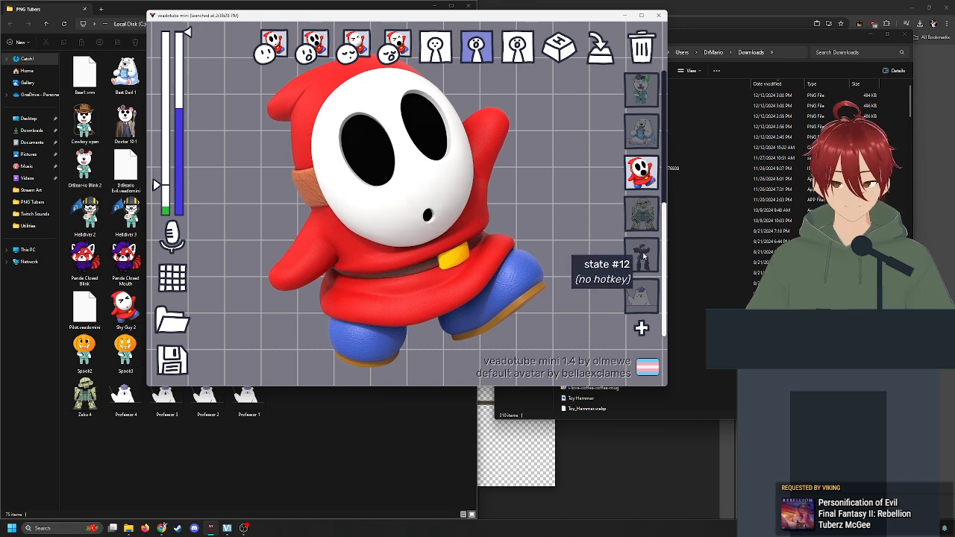
click(642, 215)
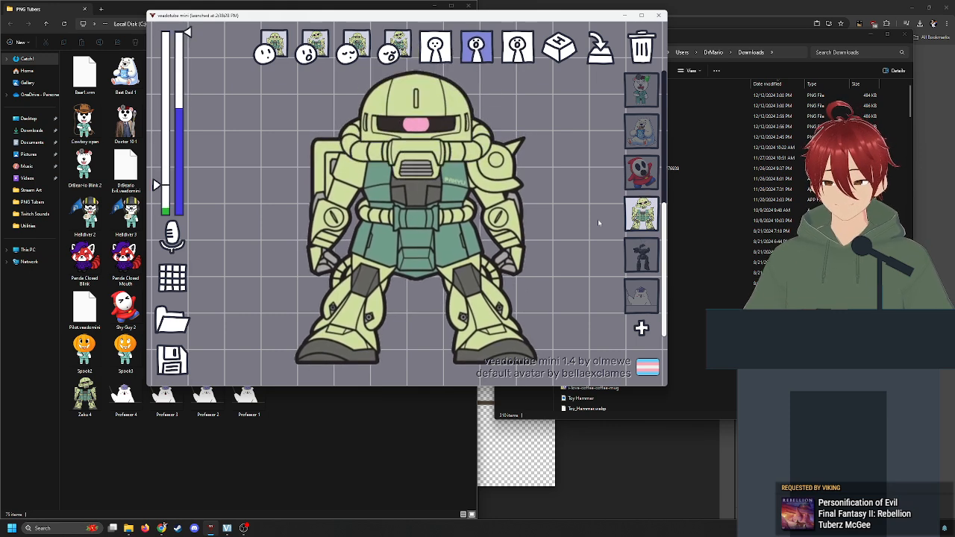
click(642, 255)
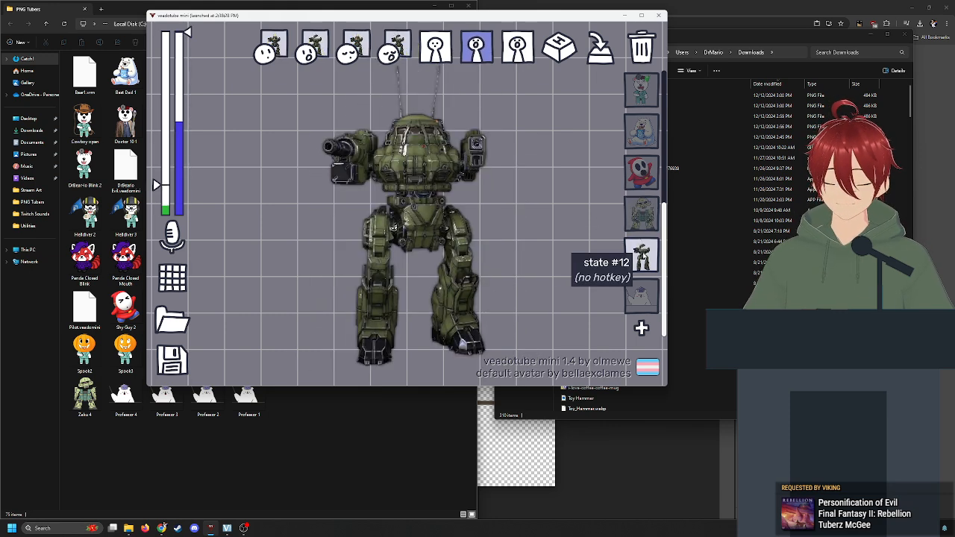